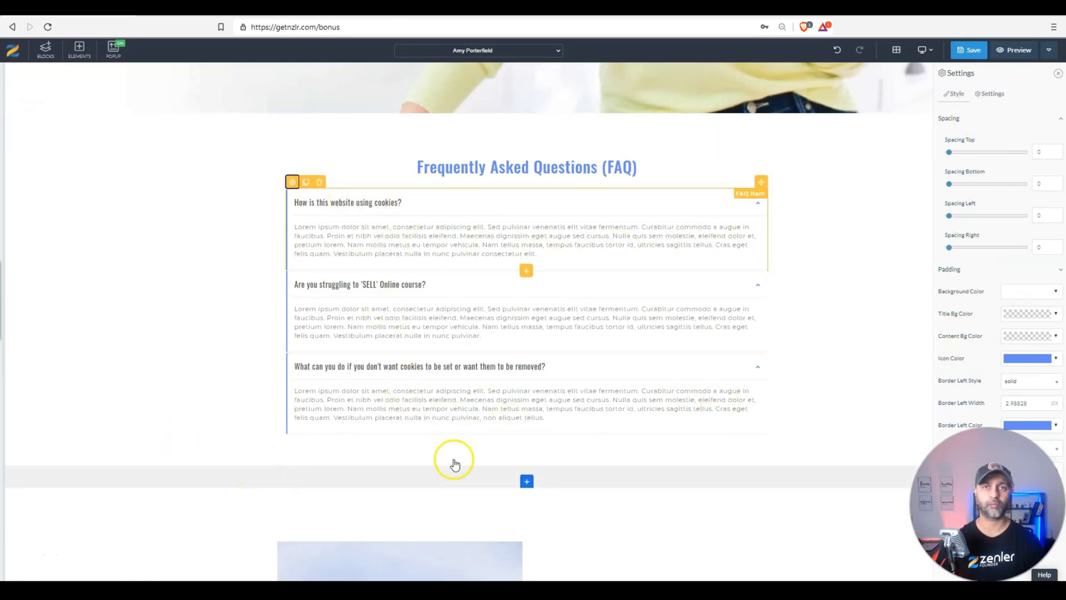
# Open the icon and expansion settings of the first FAQ item.
pyautogui.click(992, 94)
pyautogui.click(1029, 120)
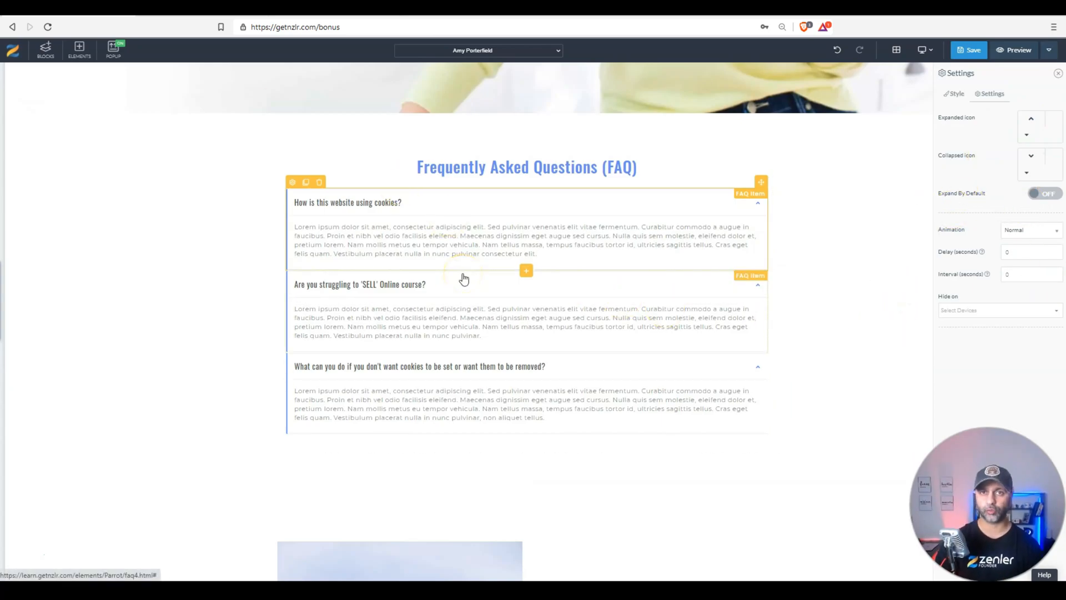
# Add an empty block below the FAQ section and insert a row with two equal columns.
pyautogui.scroll(-3, 467, 279)
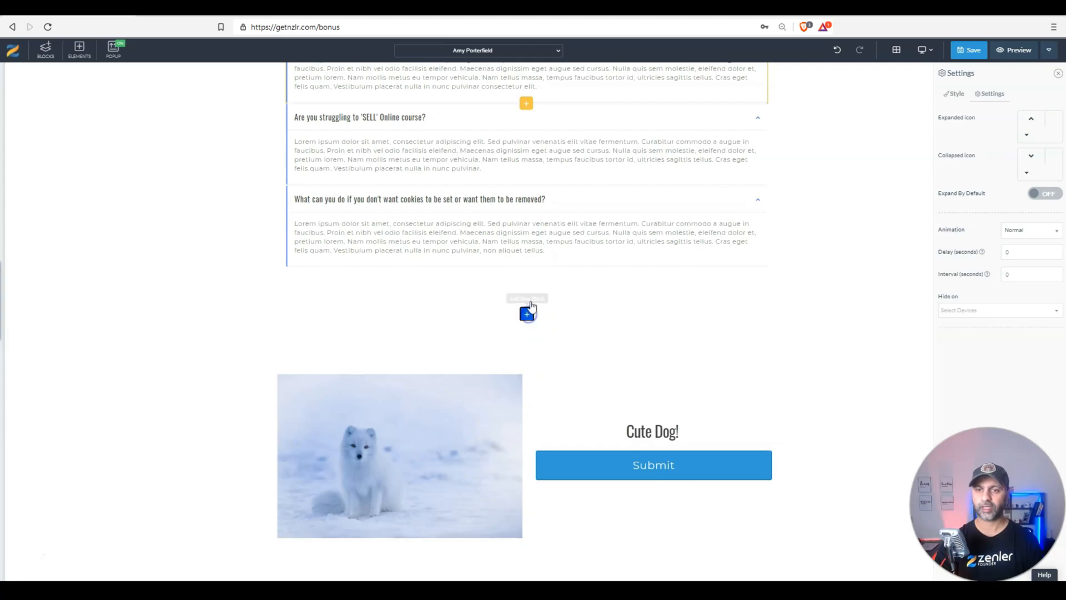
pyautogui.click(528, 315)
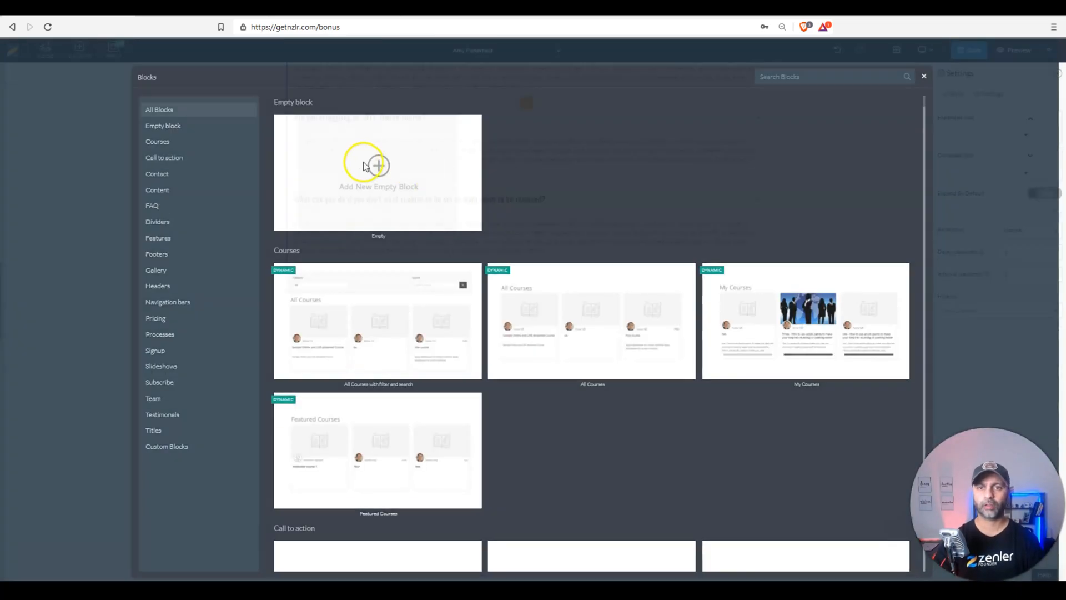
pyautogui.click(374, 166)
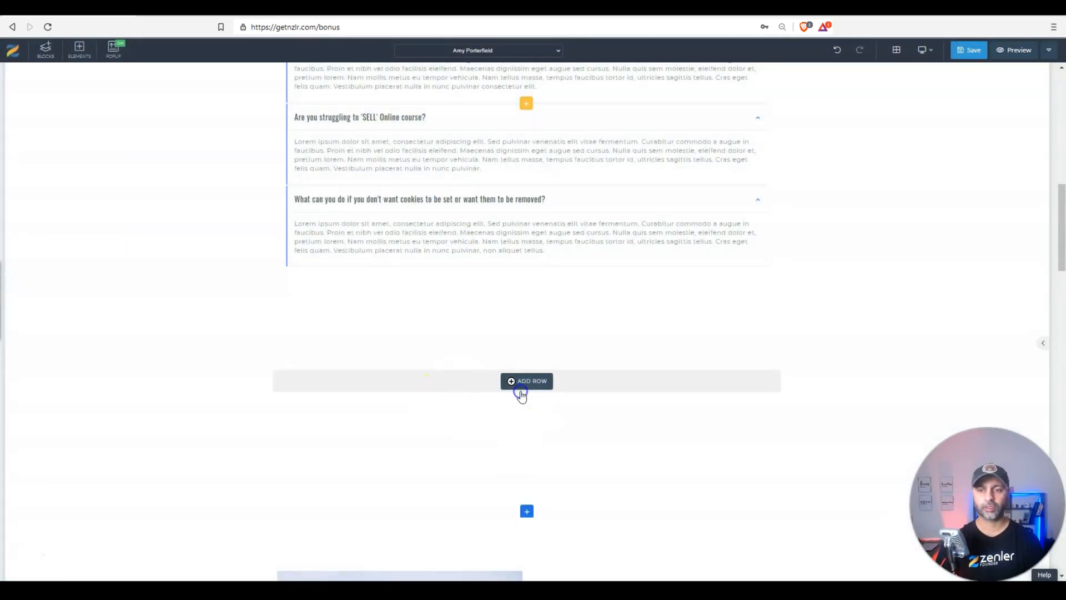
pyautogui.click(521, 392)
pyautogui.click(362, 146)
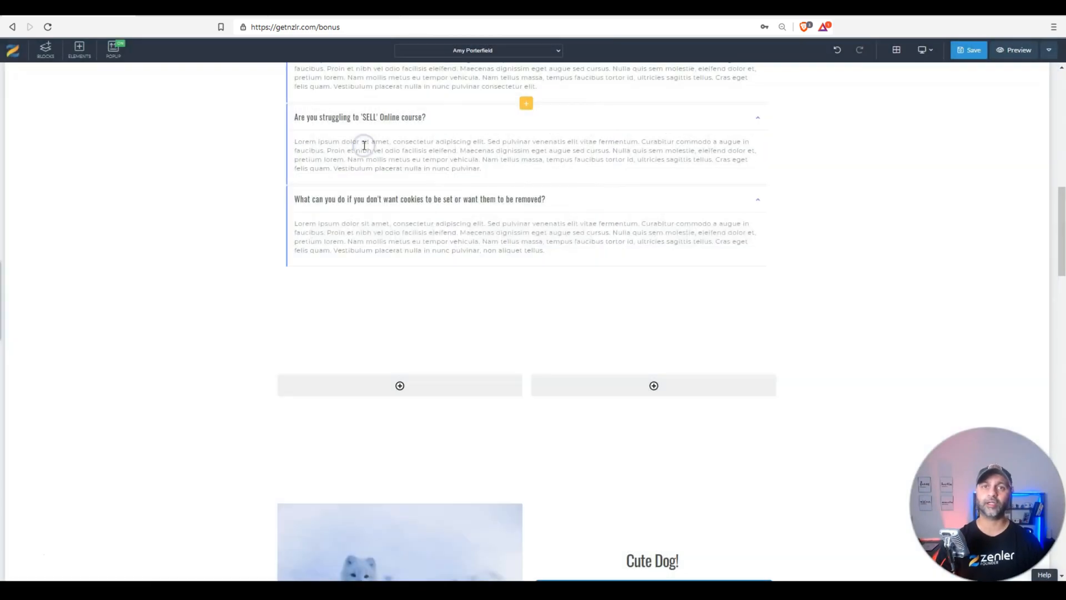
# Insert an image element in the row's first column, using an uncropped picture from a free image search for "dog".
pyautogui.click(423, 389)
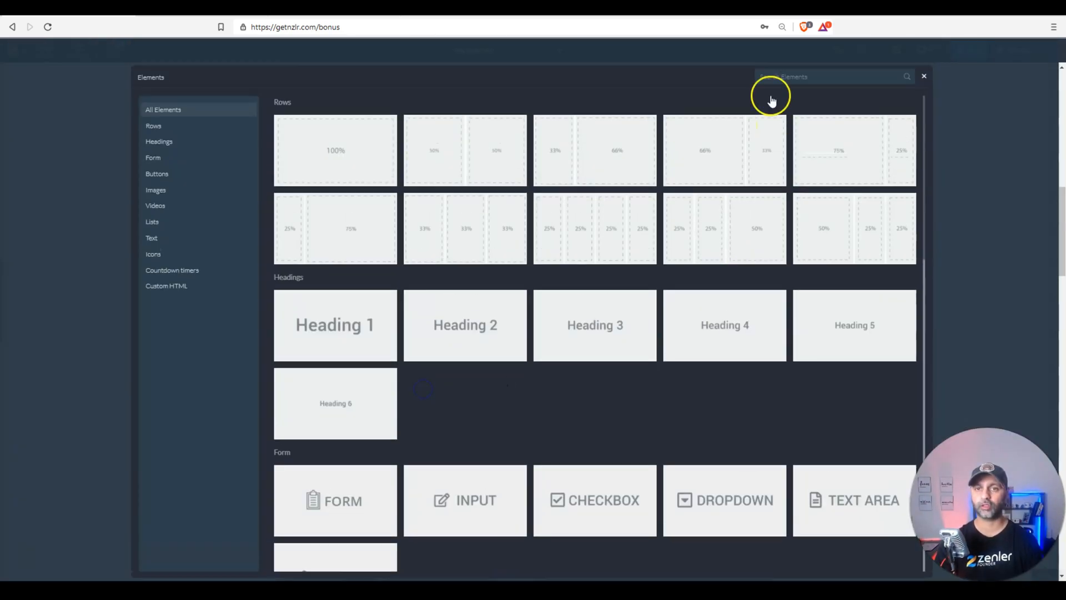
pyautogui.scroll(-5, 411, 311)
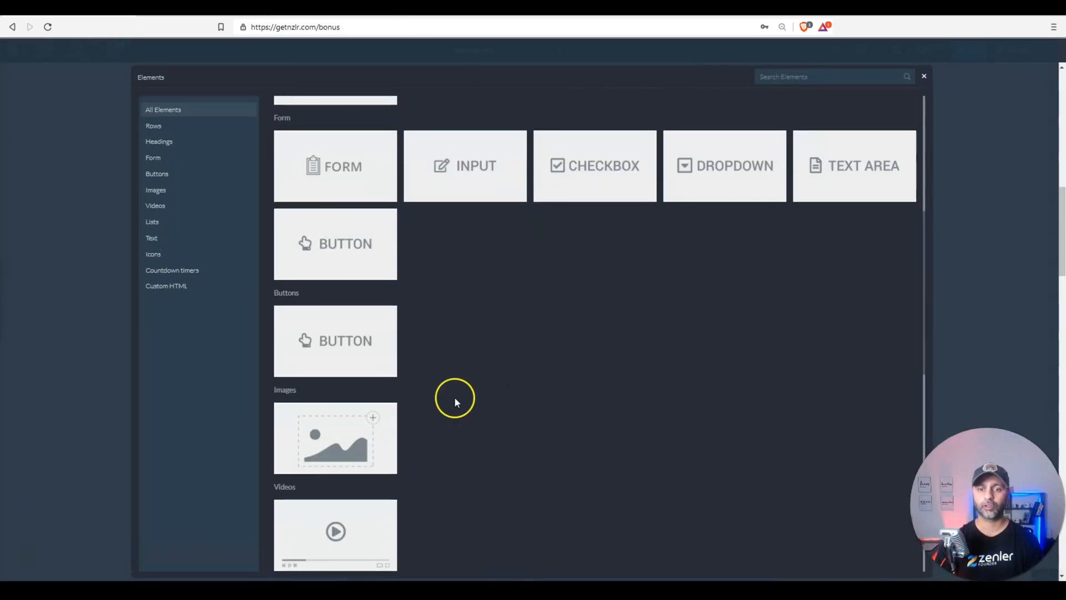
pyautogui.click(333, 442)
pyautogui.click(775, 101)
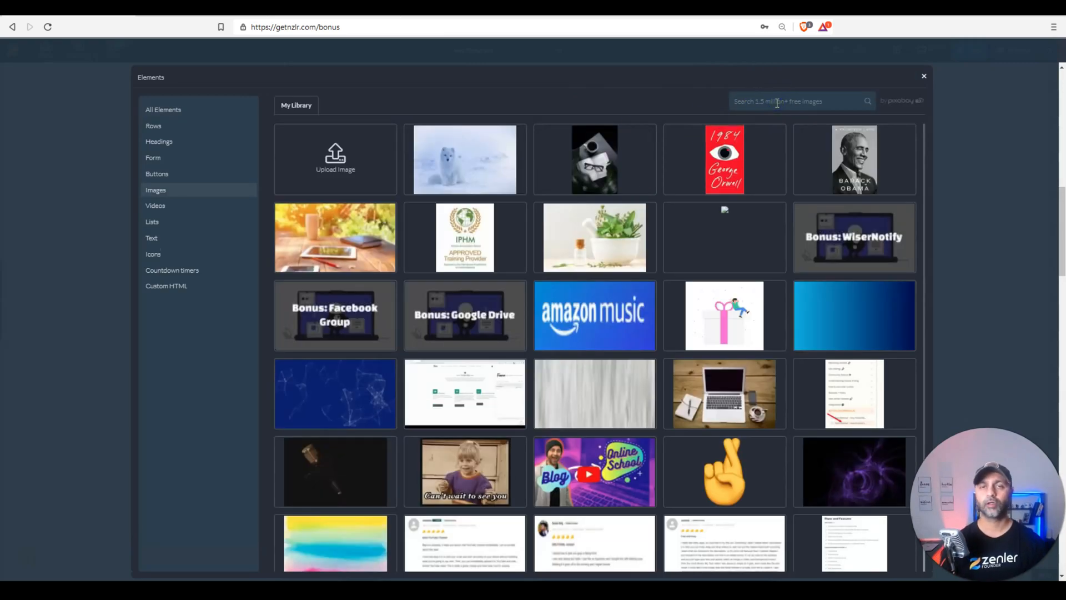
pyautogui.write('dog')
pyautogui.press('Return')
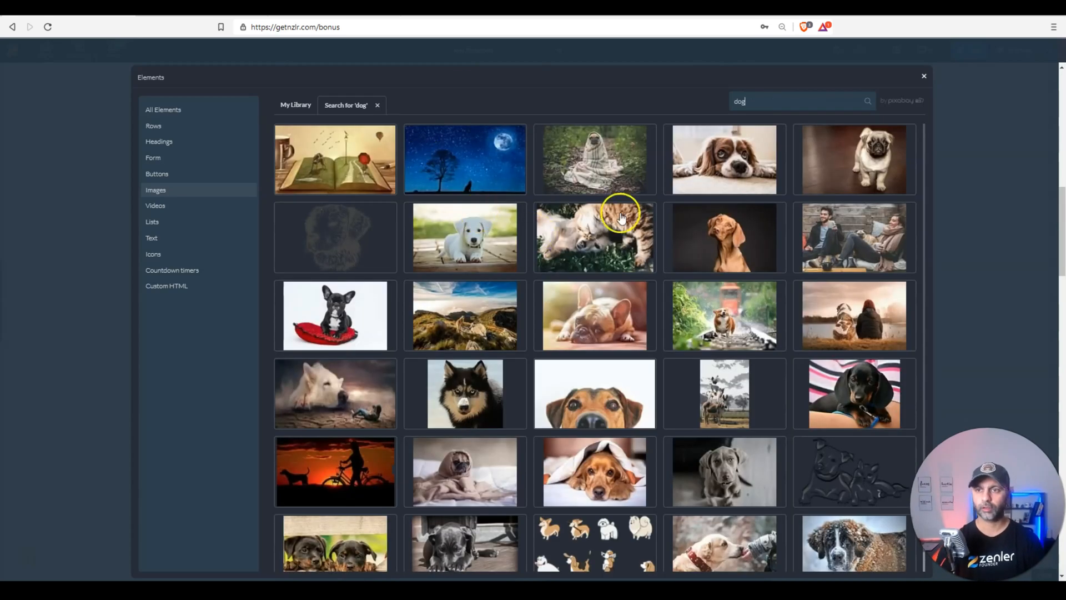
pyautogui.click(570, 161)
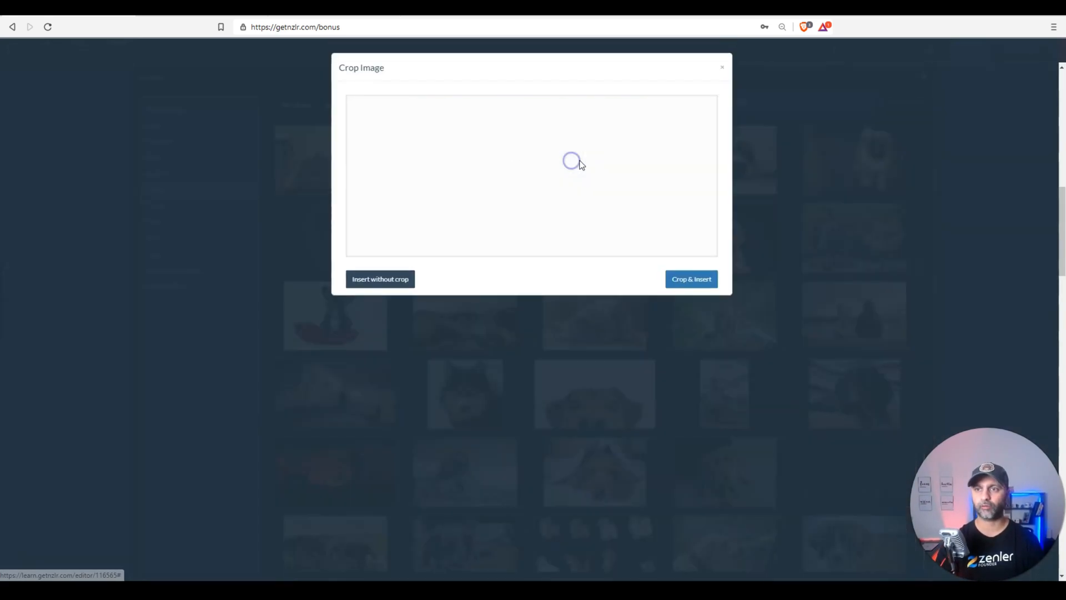
pyautogui.click(381, 293)
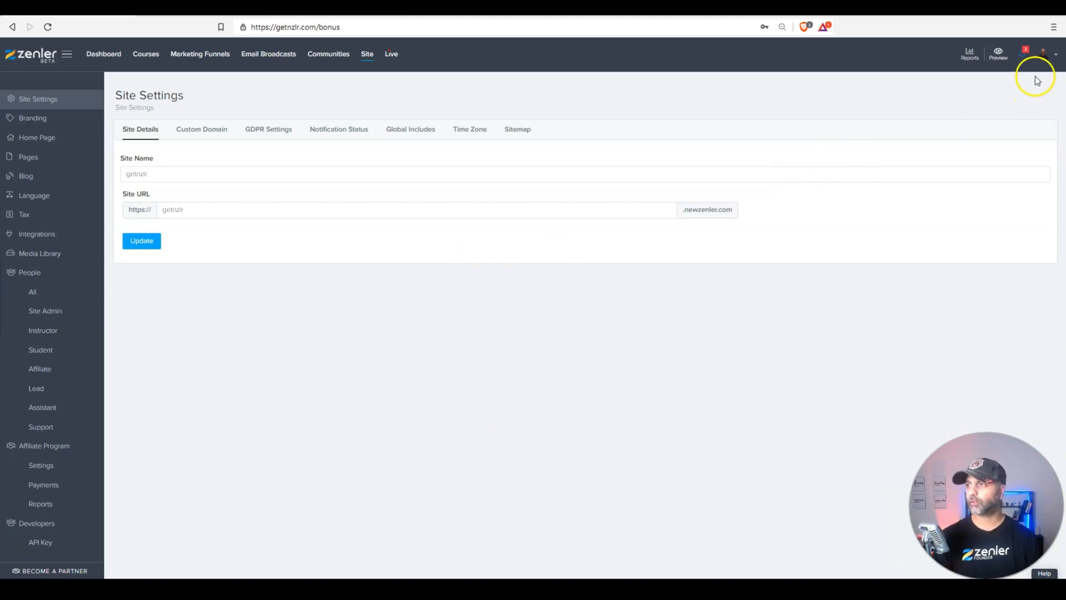
# Switch to the ZZ Templates site and open its blog section.
pyautogui.click(1051, 55)
pyautogui.click(1022, 108)
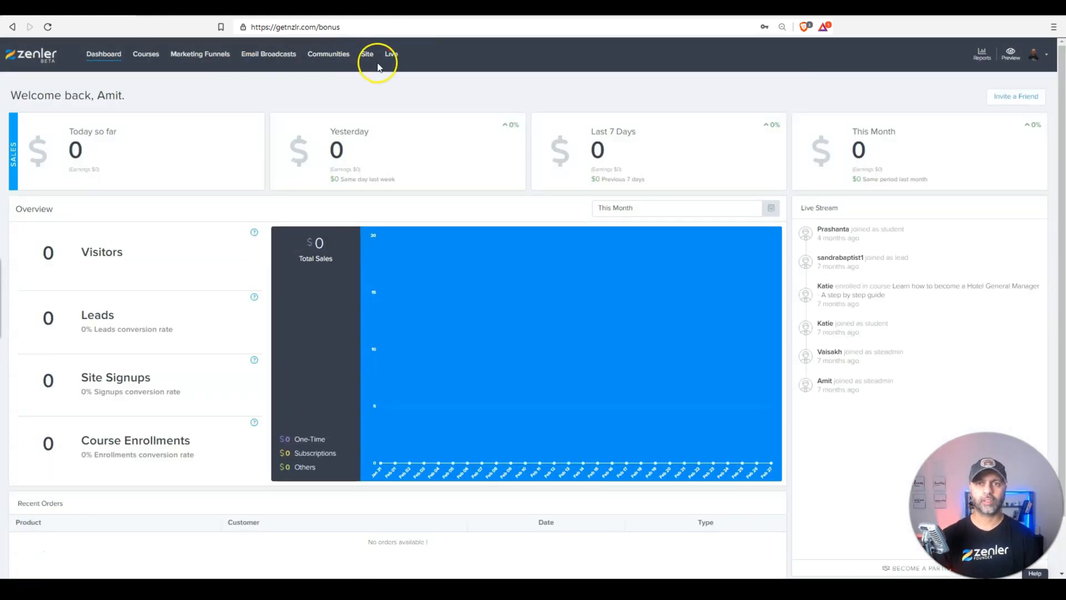
pyautogui.click(368, 57)
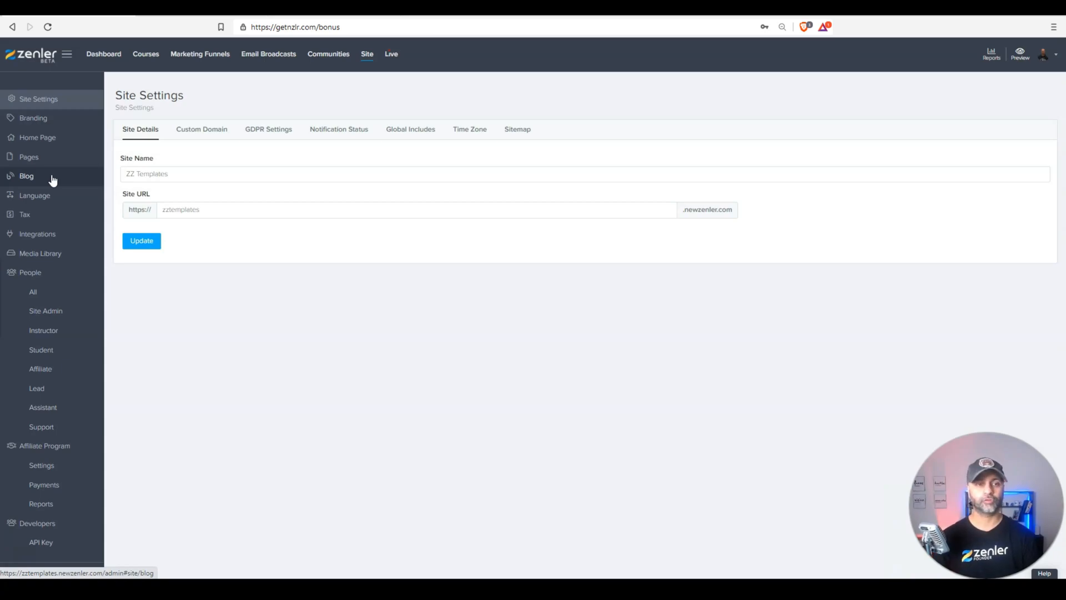
pyautogui.click(35, 185)
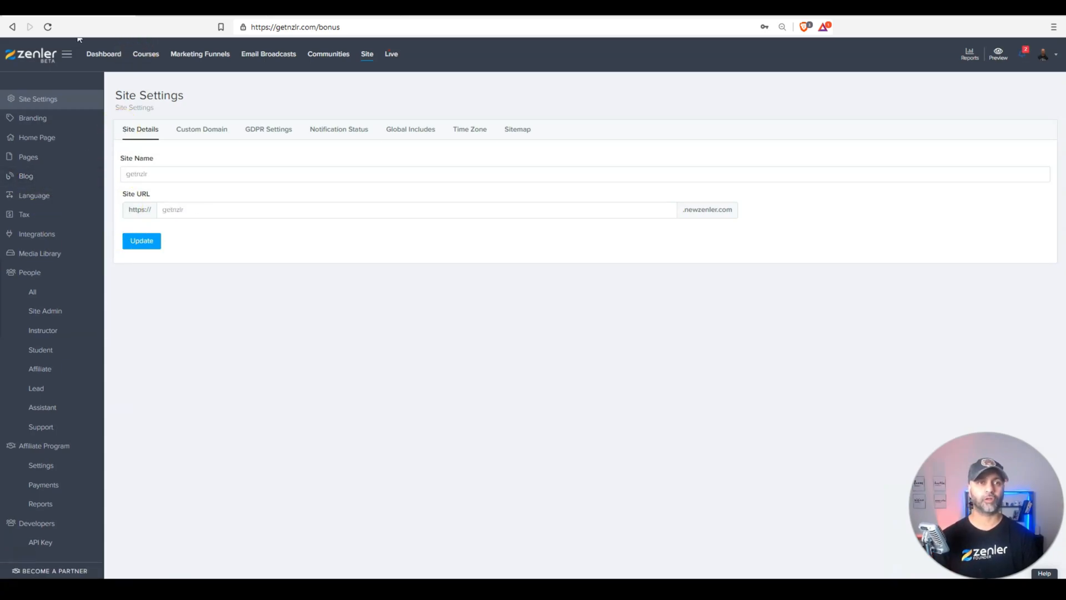
# Open the getnzlr site's blog section and examine the note giving the blog's URL.
pyautogui.click(28, 176)
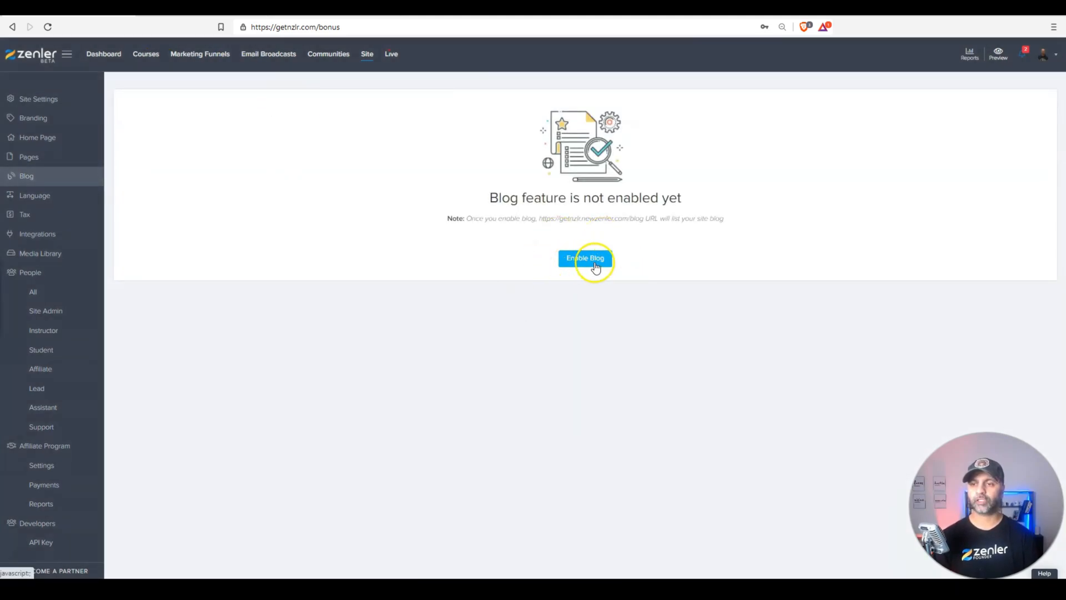
pyautogui.moveTo(468, 218); pyautogui.dragTo(601, 217)
pyautogui.click(601, 217)
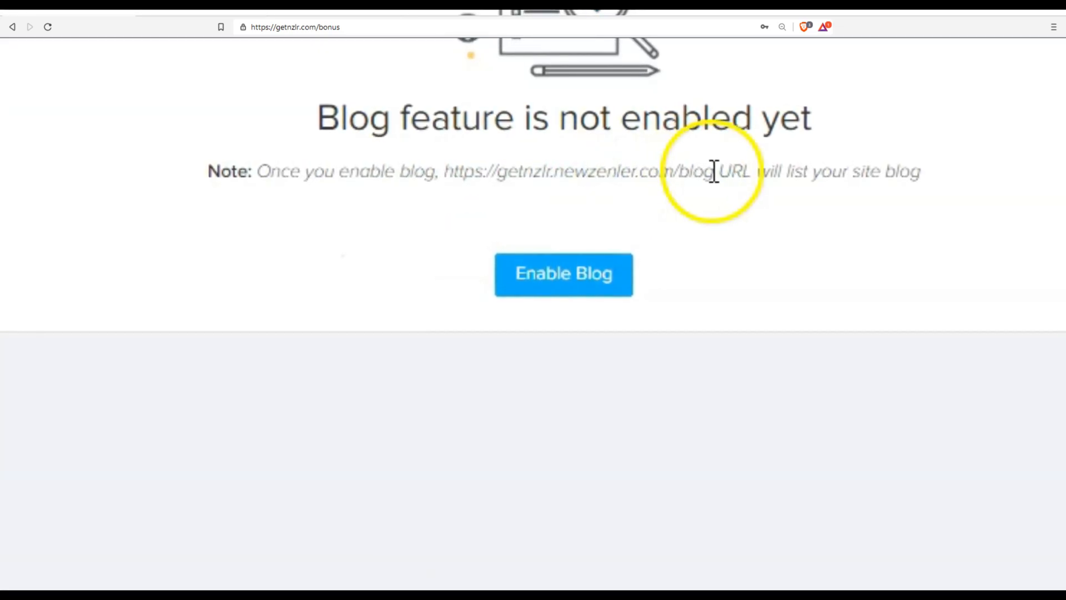
pyautogui.moveTo(714, 171); pyautogui.dragTo(442, 177)
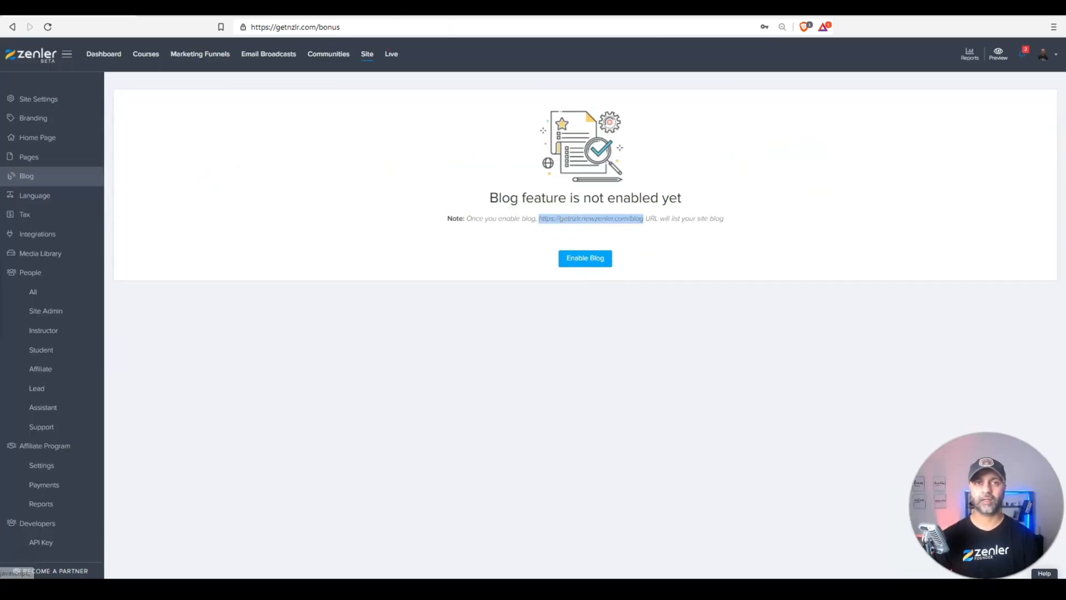
# Return to the ZZ Templates site's blog section and view its public blog page.
pyautogui.click(206, 9)
pyautogui.click(31, 175)
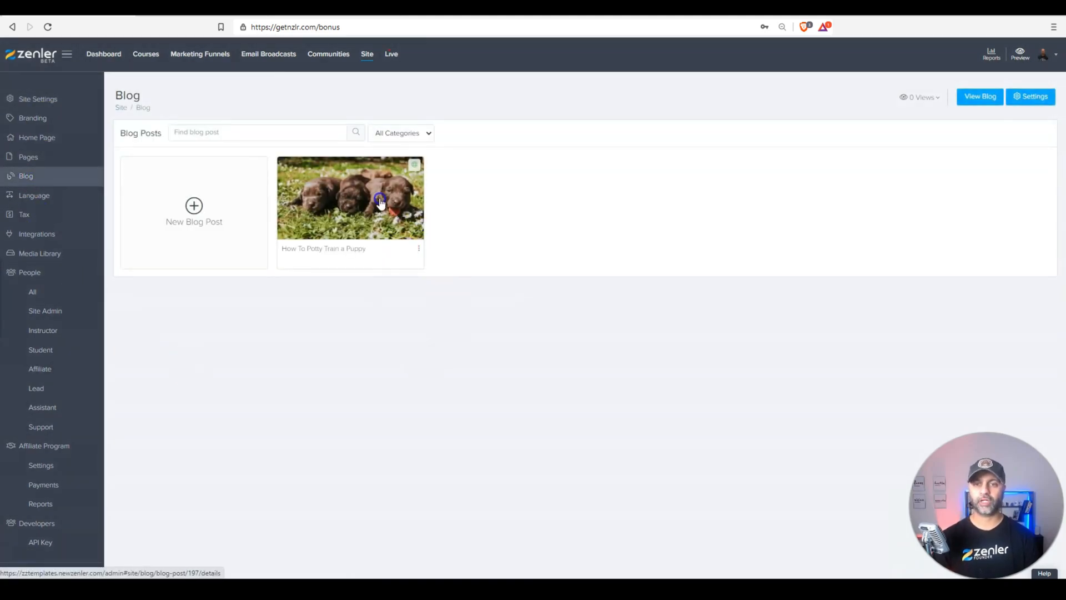
pyautogui.click(981, 102)
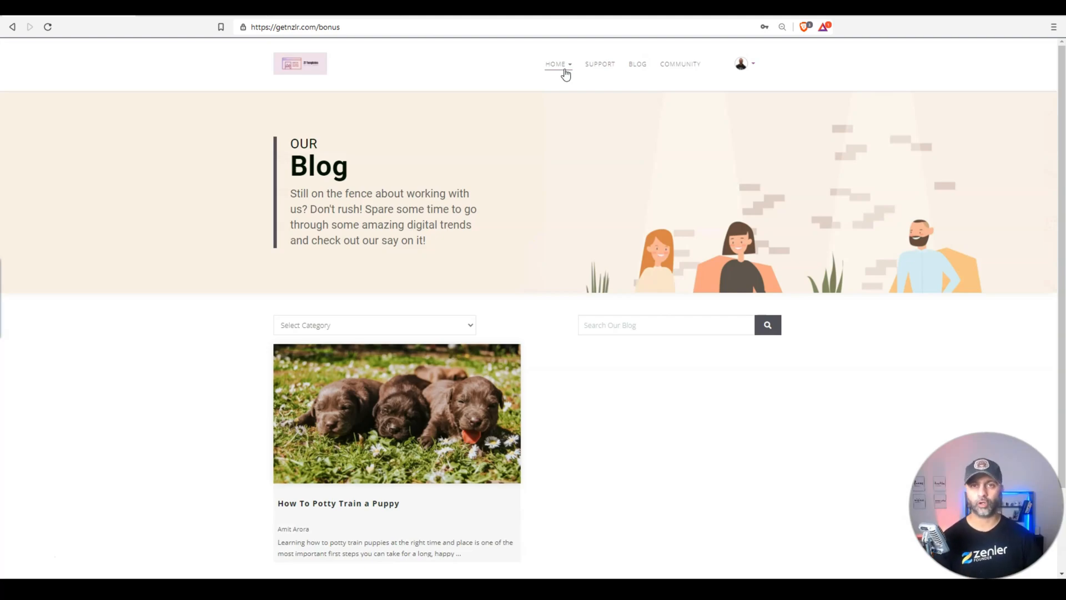
pyautogui.scroll(-3, 550, 171)
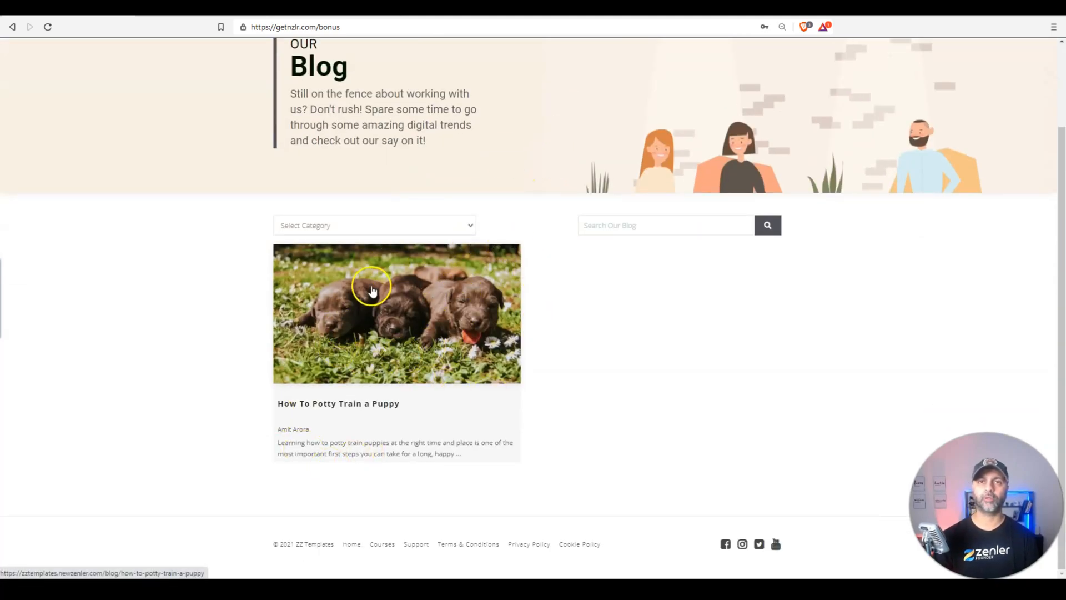
# Examine the title, author name and short description on the puppy training post's card.
pyautogui.click(397, 407)
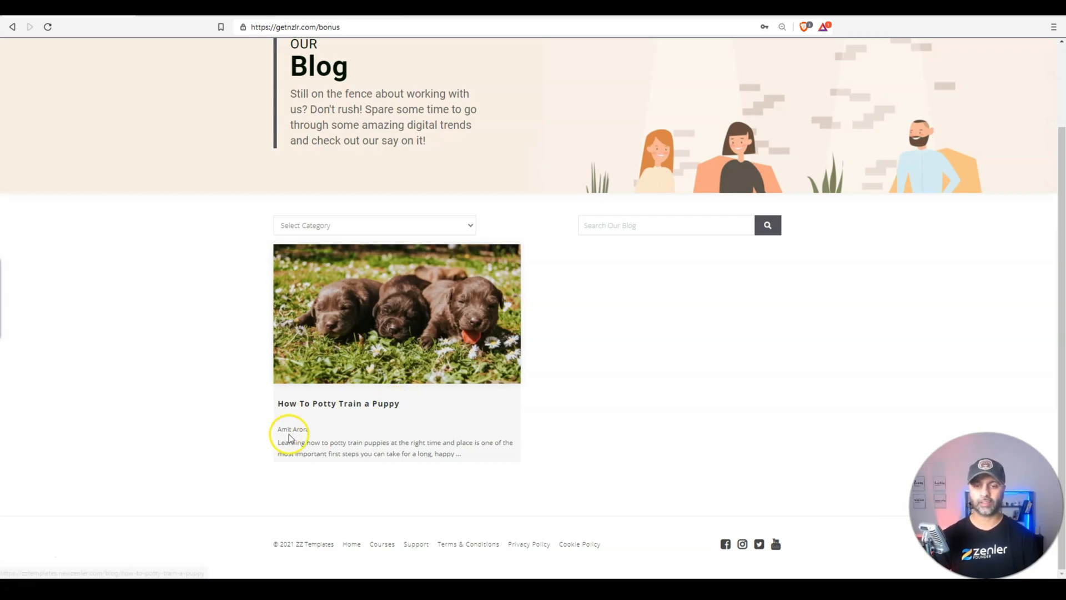
pyautogui.moveTo(325, 427); pyautogui.dragTo(258, 433)
pyautogui.click(425, 452)
pyautogui.moveTo(483, 458); pyautogui.dragTo(266, 436)
pyautogui.click(407, 444)
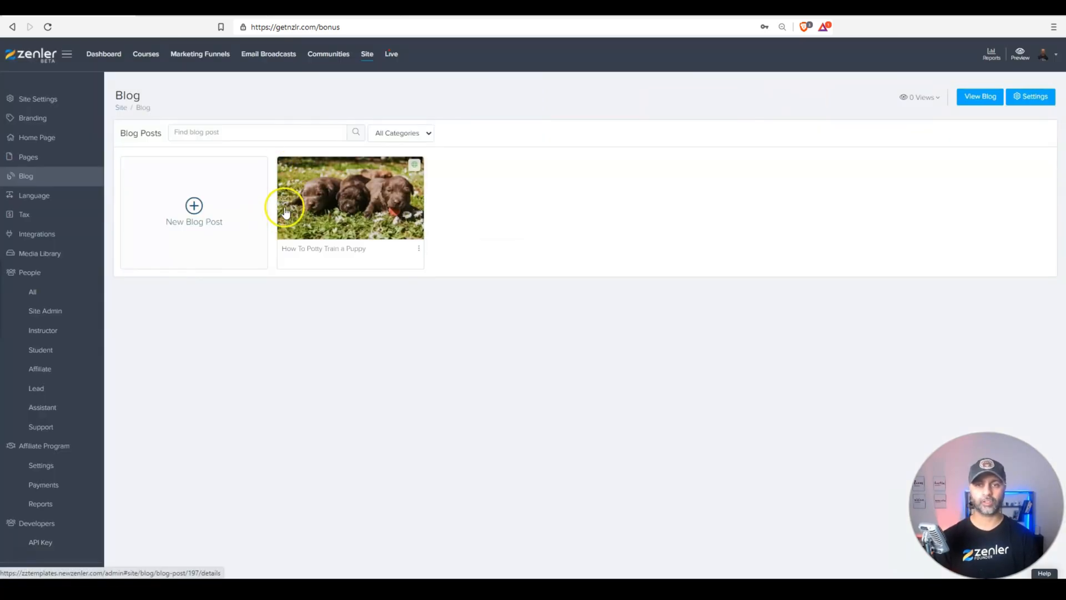
# Filter the blog posts by the Animals category and check the actions available for the puppy training post.
pyautogui.click(406, 136)
pyautogui.click(407, 154)
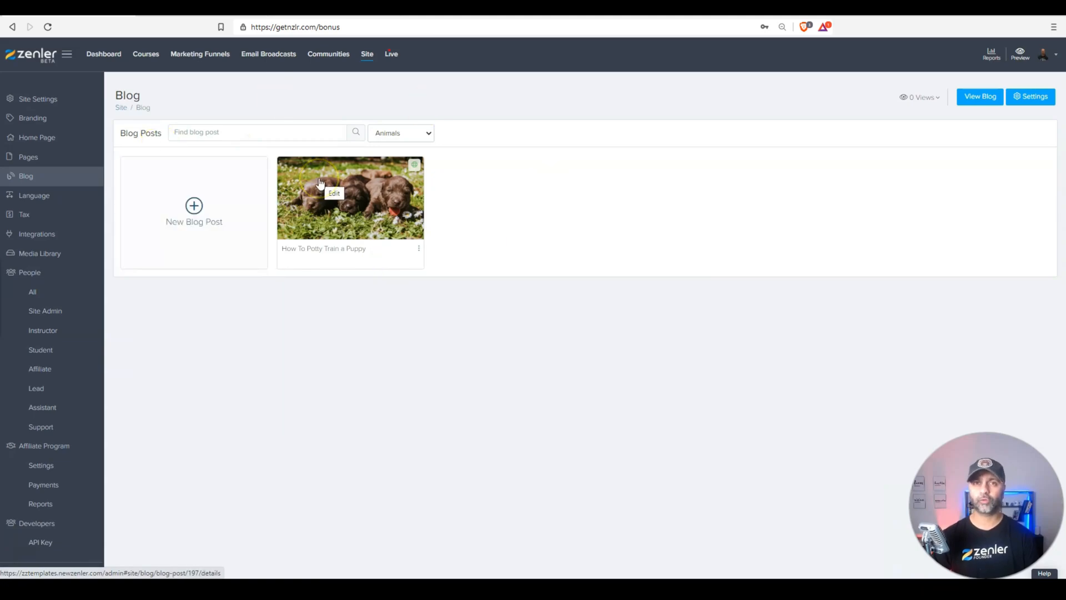
pyautogui.click(420, 249)
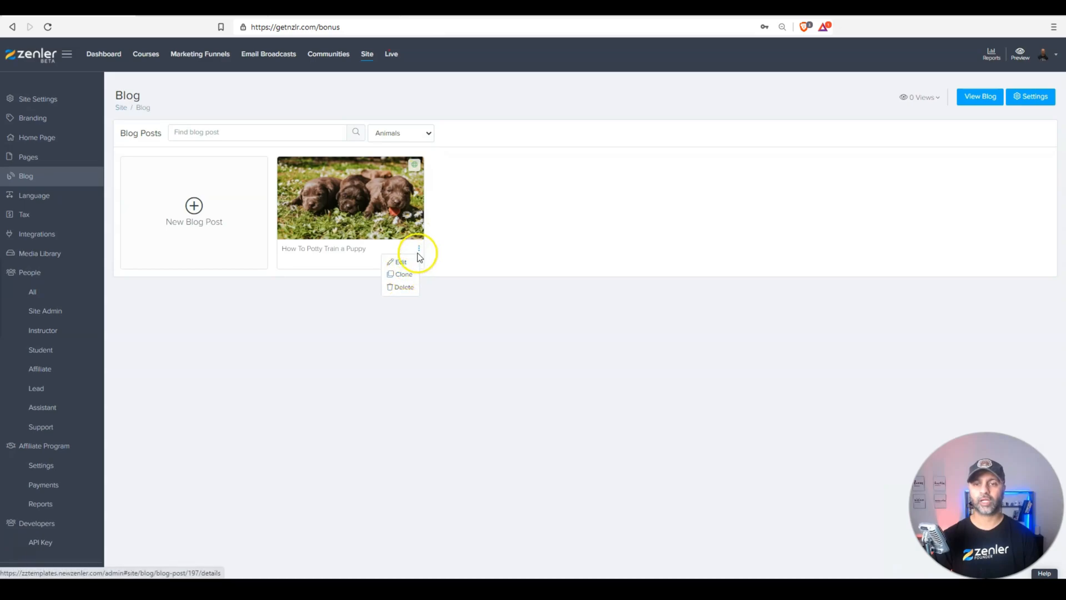
pyautogui.click(526, 219)
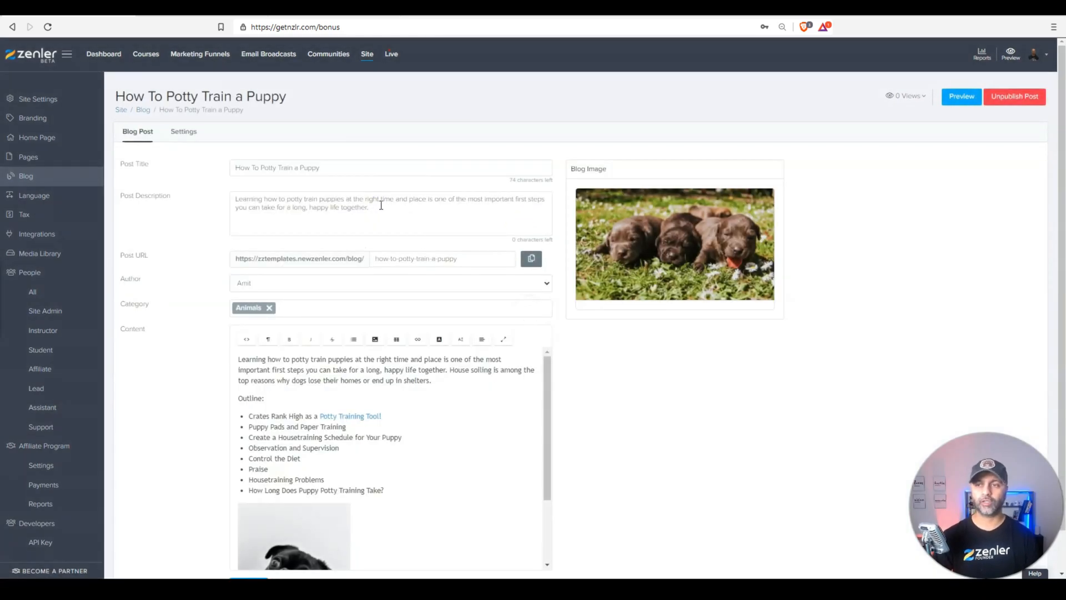
# Preview the "How To Potty Train a Puppy" post and read through its title, author and content.
pyautogui.click(956, 98)
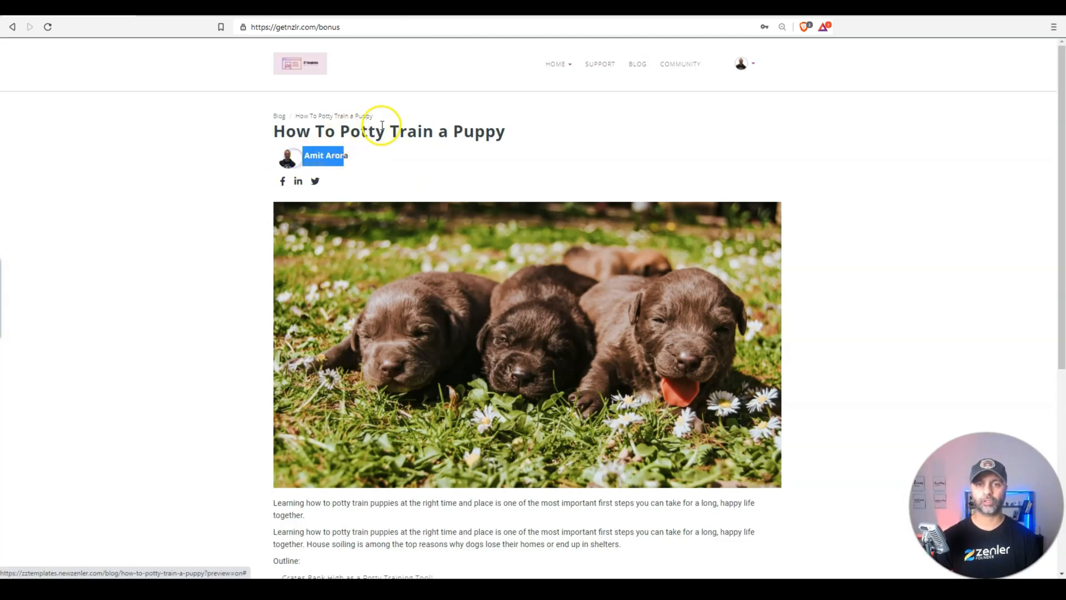
pyautogui.click(381, 125)
pyautogui.moveTo(504, 133); pyautogui.dragTo(272, 125)
pyautogui.scroll(-5, 500, 250)
pyautogui.scroll(-1, 397, 221)
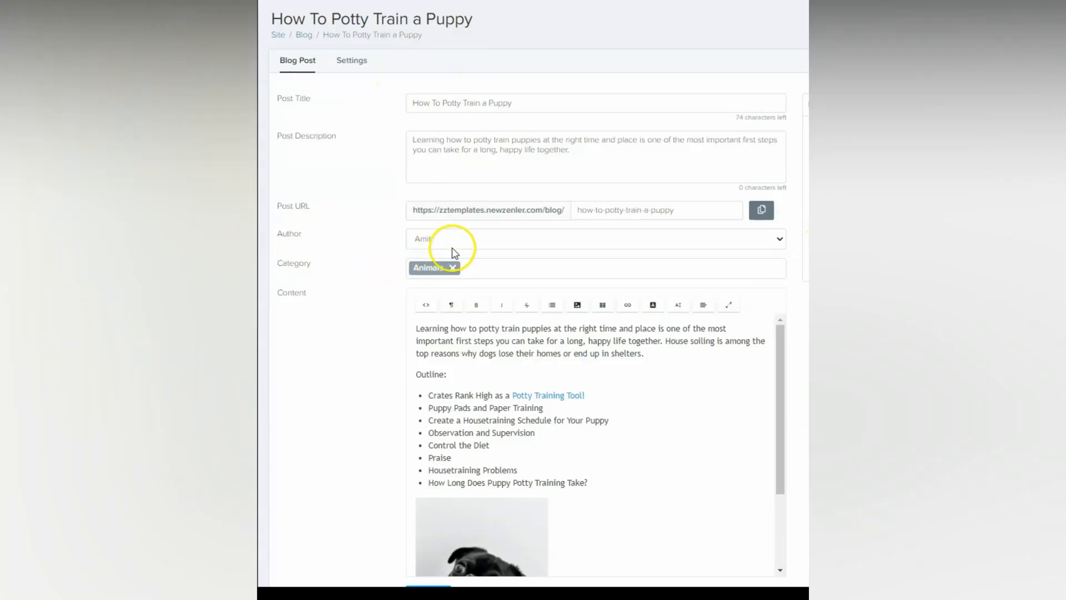
# Review the puppy training post's author, URL, description, title and content fields.
pyautogui.click(454, 242)
pyautogui.click(454, 242)
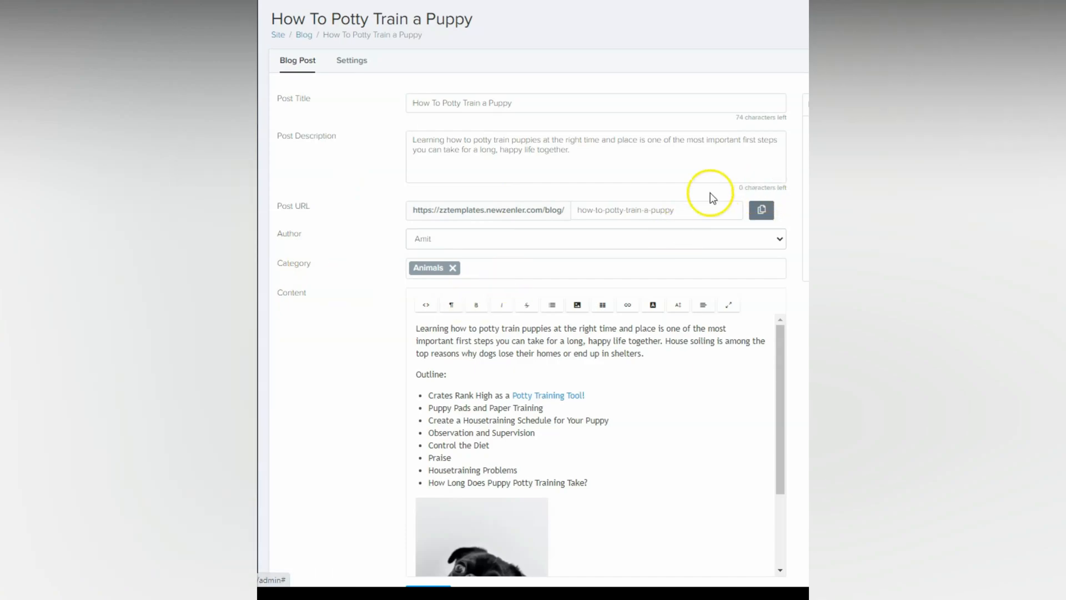
pyautogui.moveTo(685, 209); pyautogui.dragTo(547, 218)
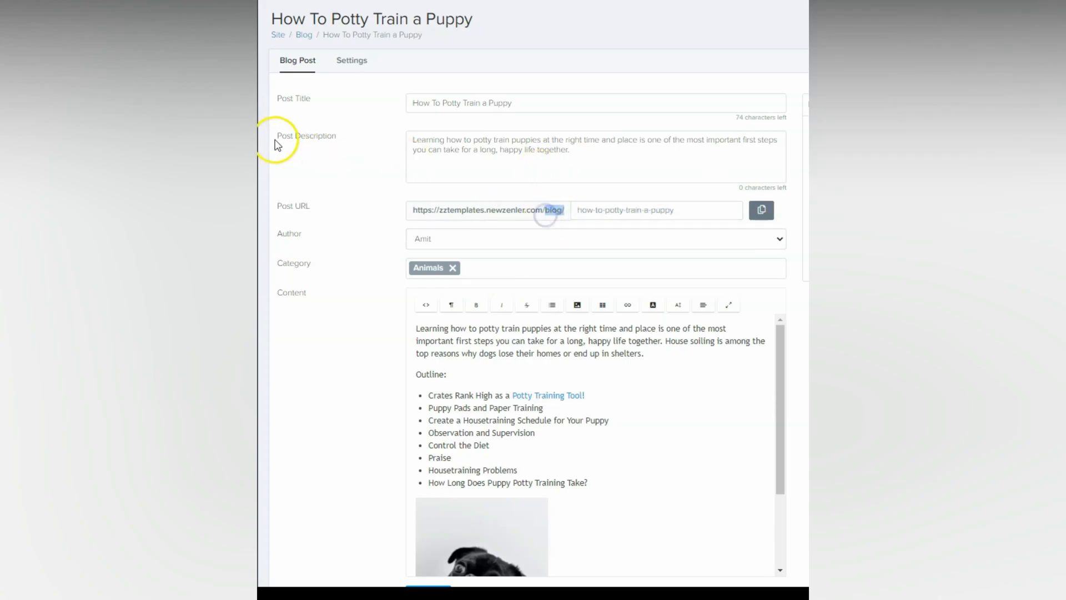
pyautogui.click(601, 167)
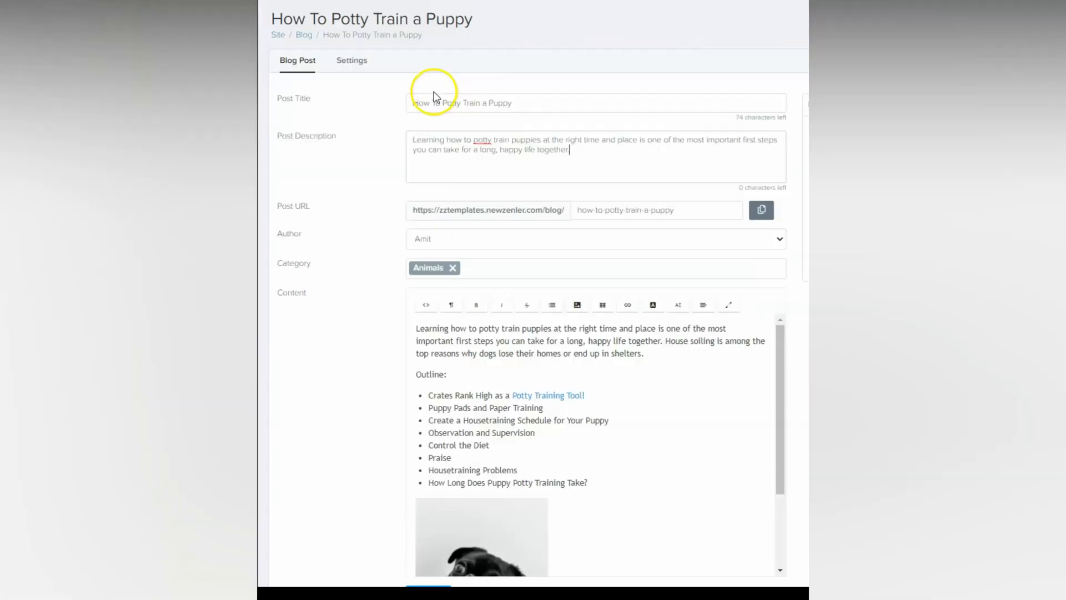
pyautogui.click(441, 104)
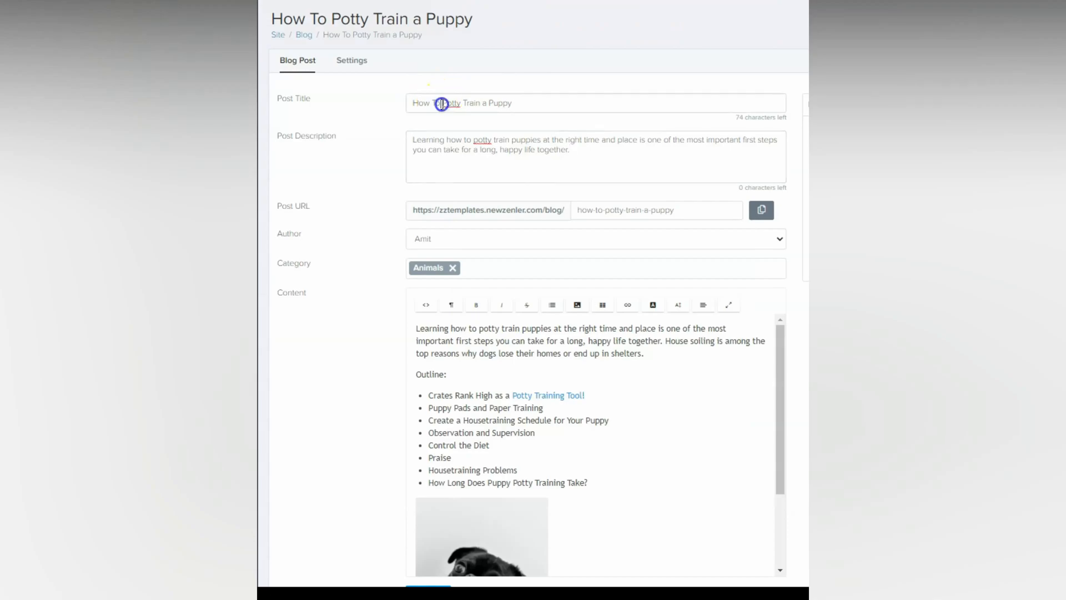
pyautogui.scroll(-1, 441, 104)
pyautogui.scroll(-1, 626, 416)
pyautogui.scroll(-1, 626, 417)
pyautogui.scroll(3, 626, 416)
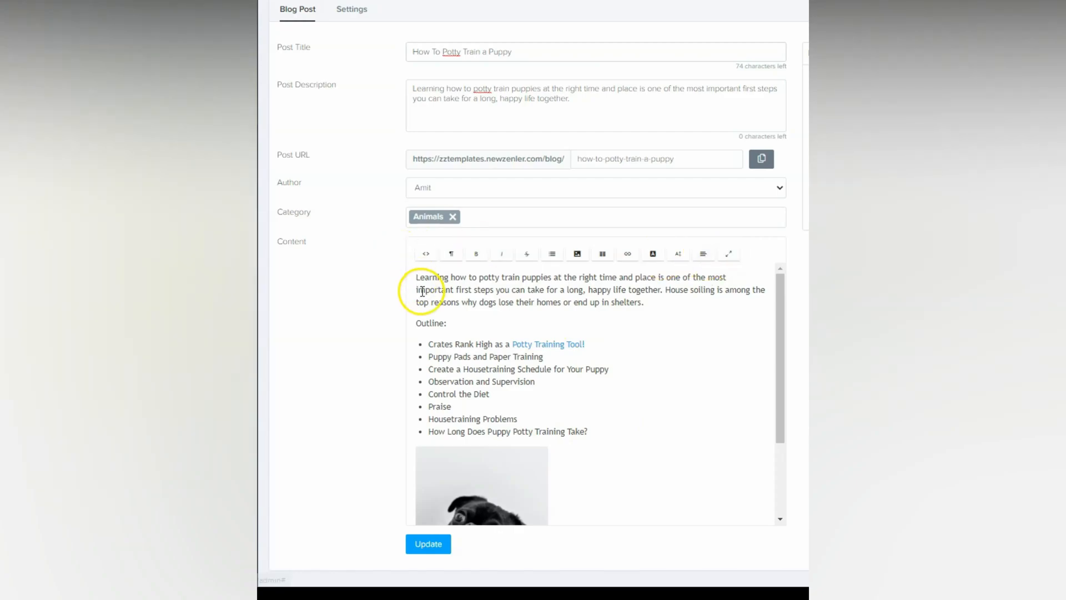
# Apply a heading style to the opening paragraph of the post's content.
pyautogui.moveTo(417, 277); pyautogui.dragTo(641, 302)
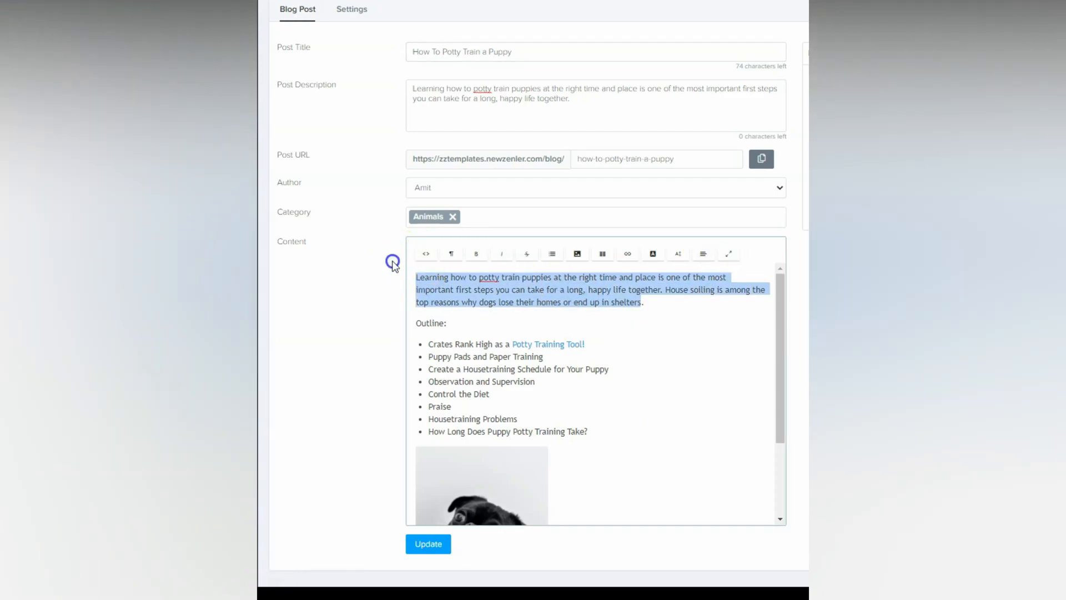
pyautogui.click(452, 254)
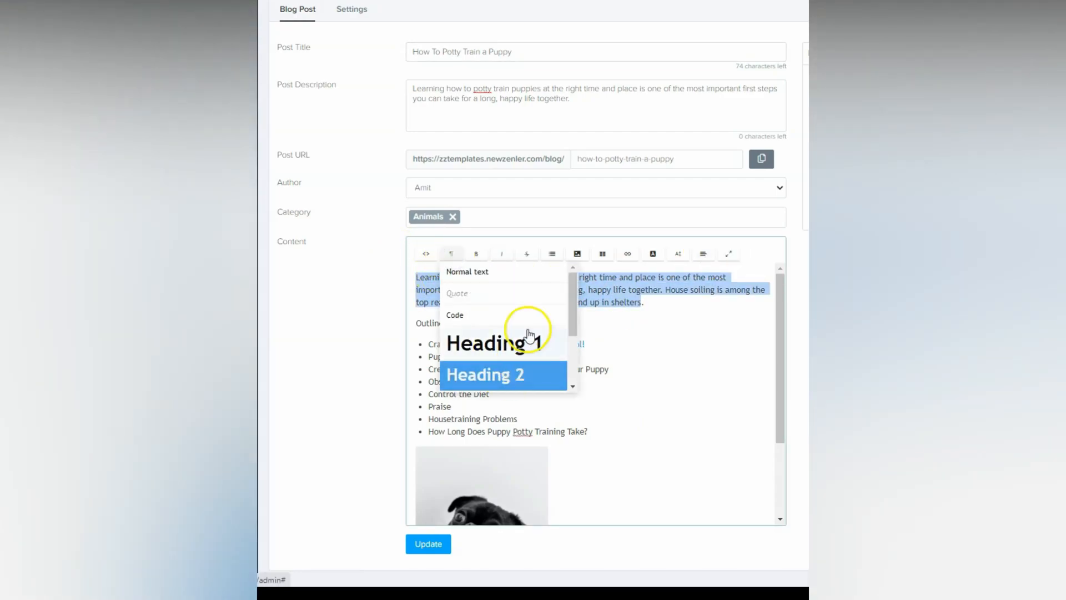
pyautogui.scroll(-3, 528, 333)
pyautogui.click(507, 311)
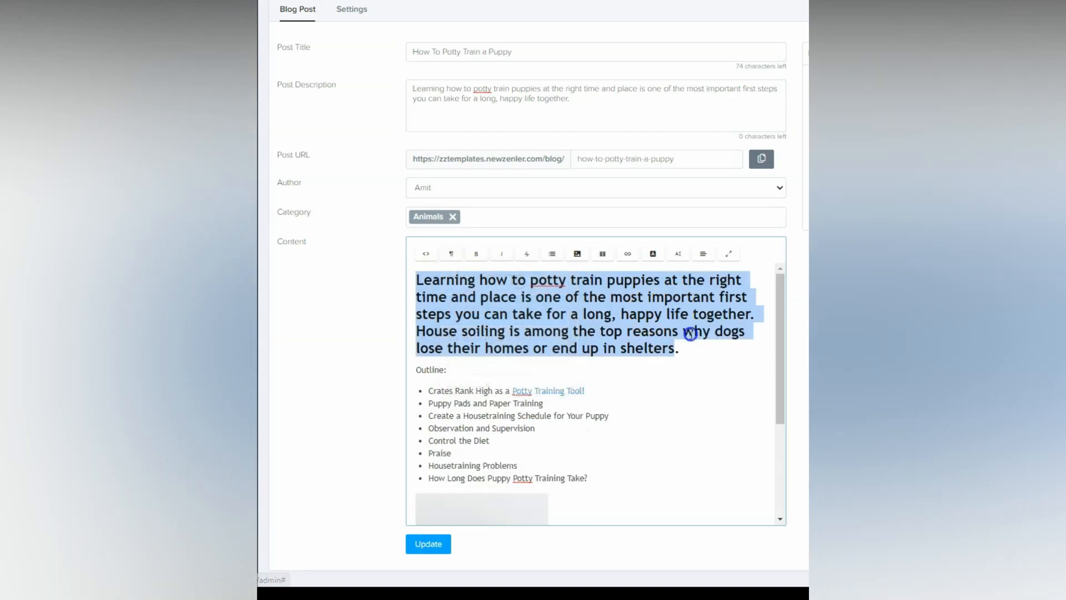
# Check the HTML source of the puppy post's content, return to the visual editor and update the post.
pyautogui.click(690, 347)
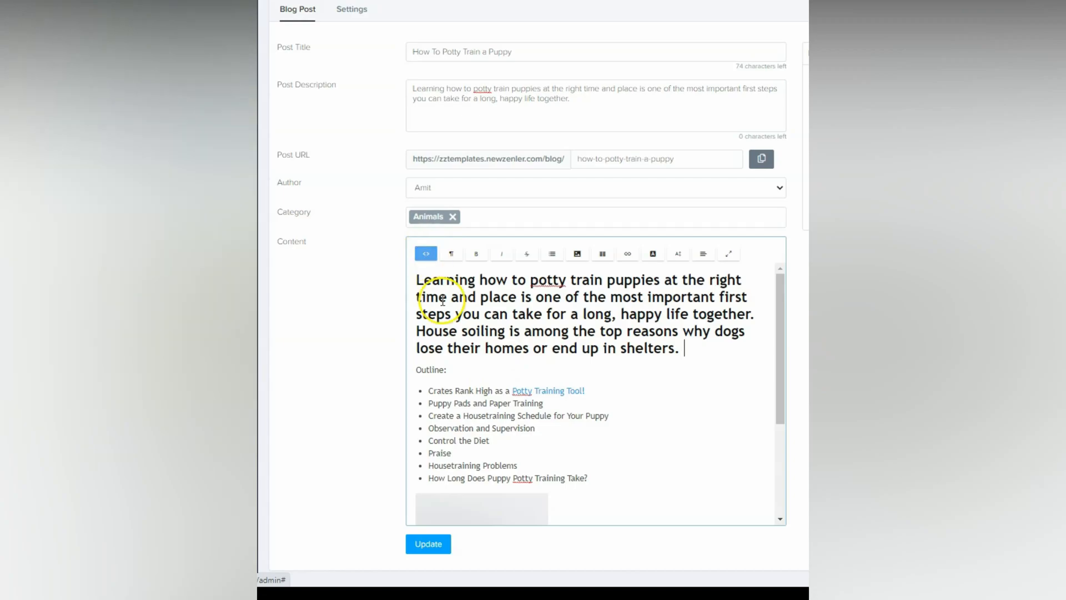
pyautogui.click(587, 384)
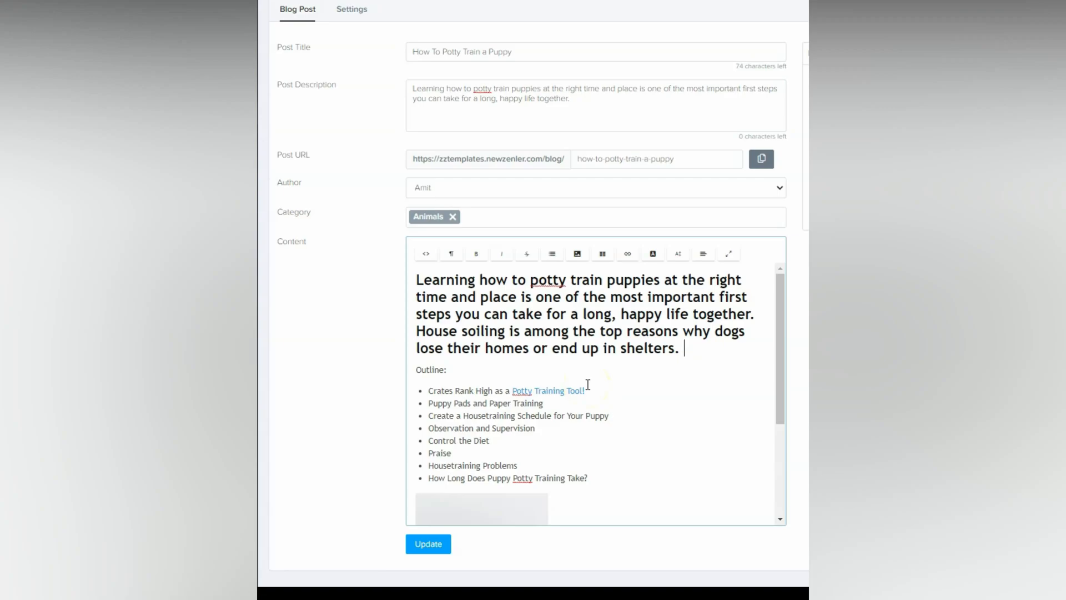
pyautogui.click(426, 254)
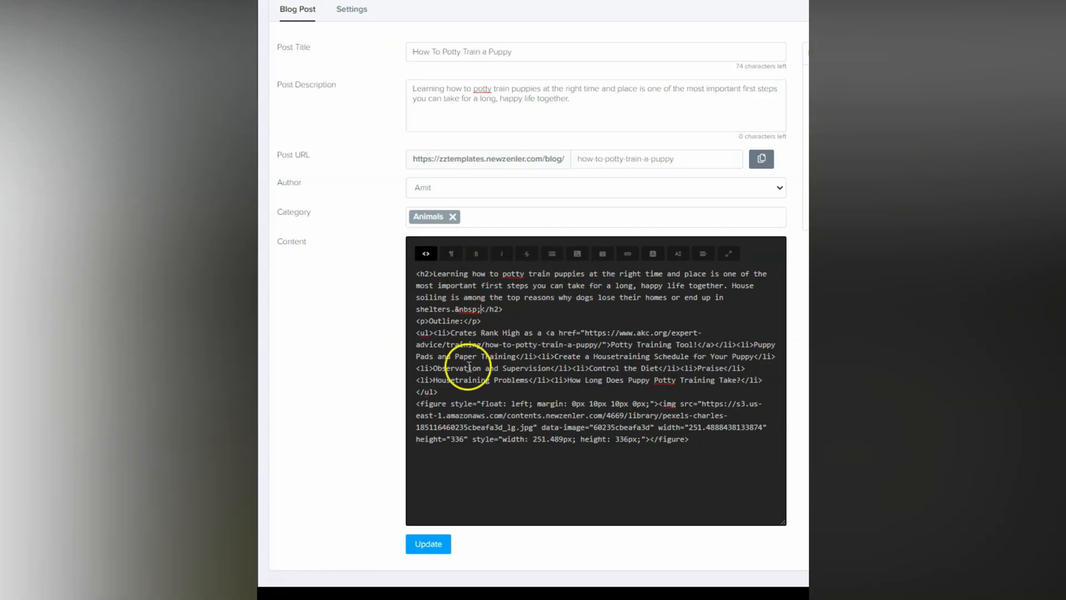
pyautogui.click(426, 254)
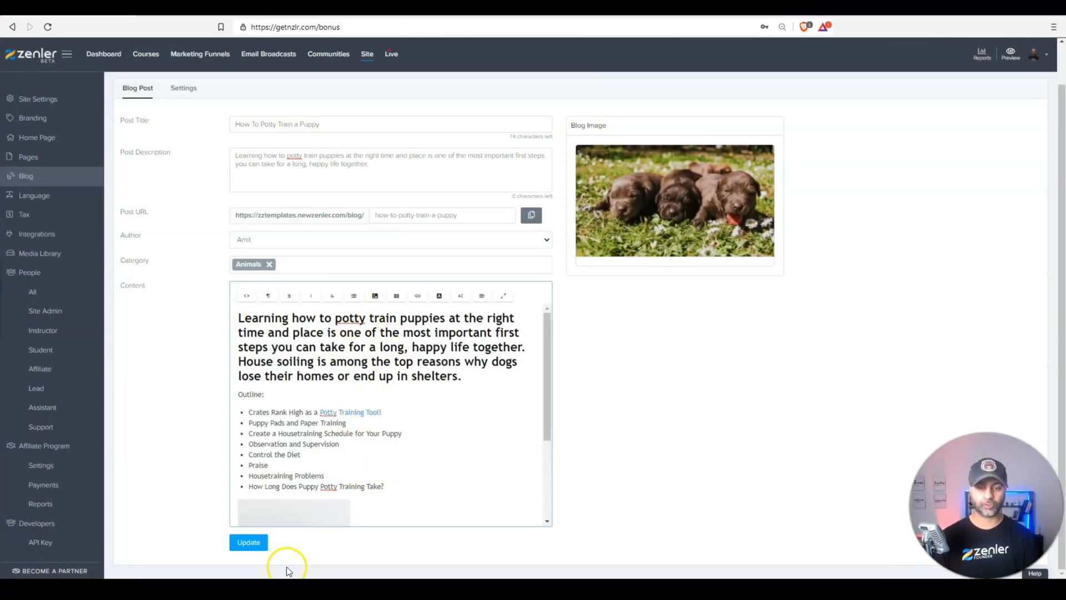
pyautogui.click(424, 549)
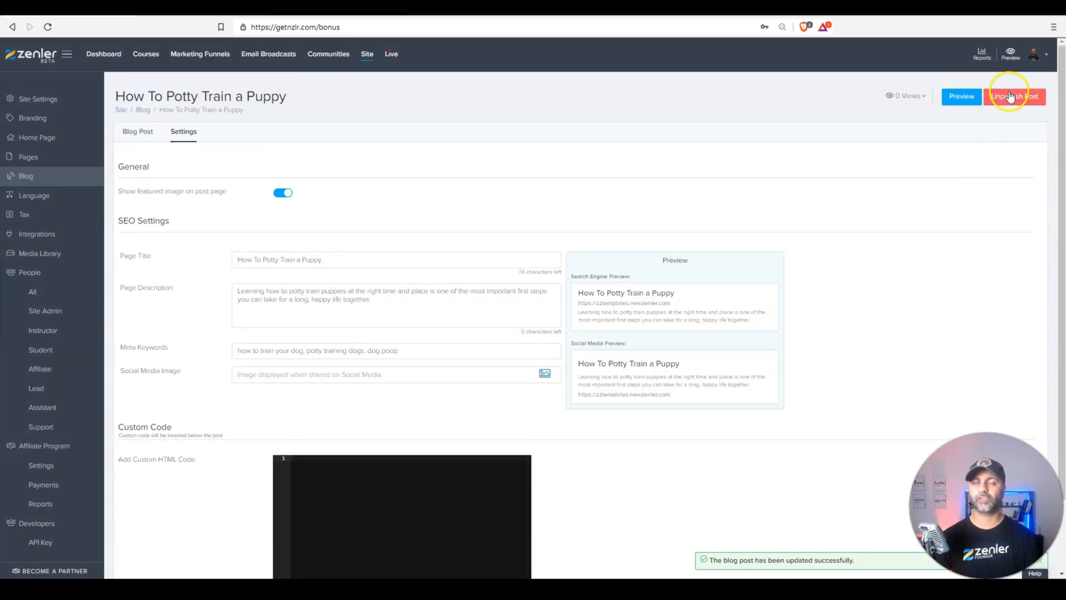
# Unpublish and republish the puppy training post, dismissing the sitemap notice.
pyautogui.click(1020, 100)
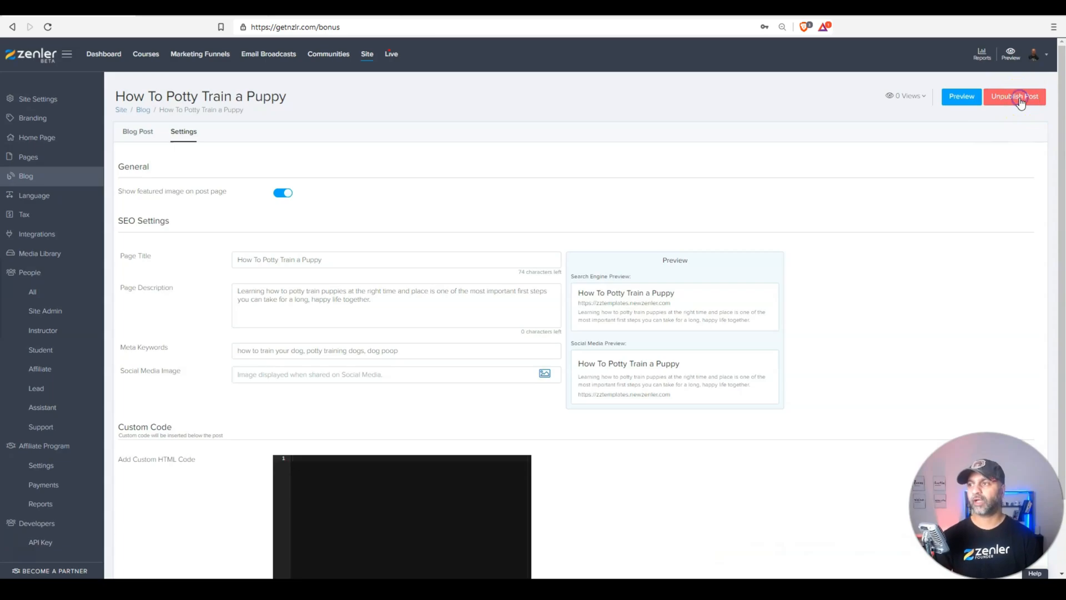
pyautogui.click(1026, 100)
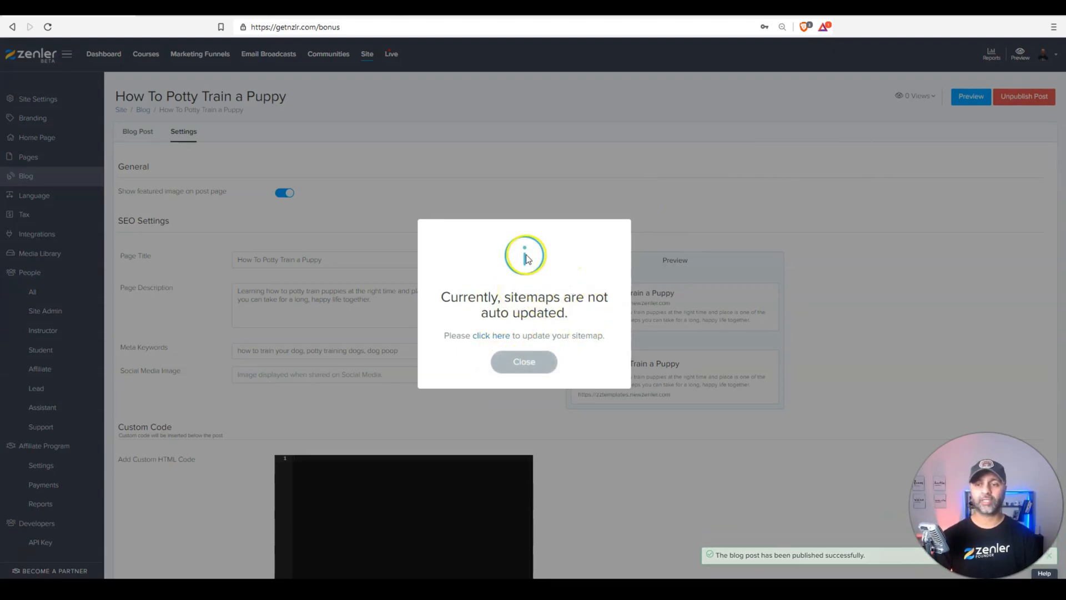
pyautogui.click(515, 362)
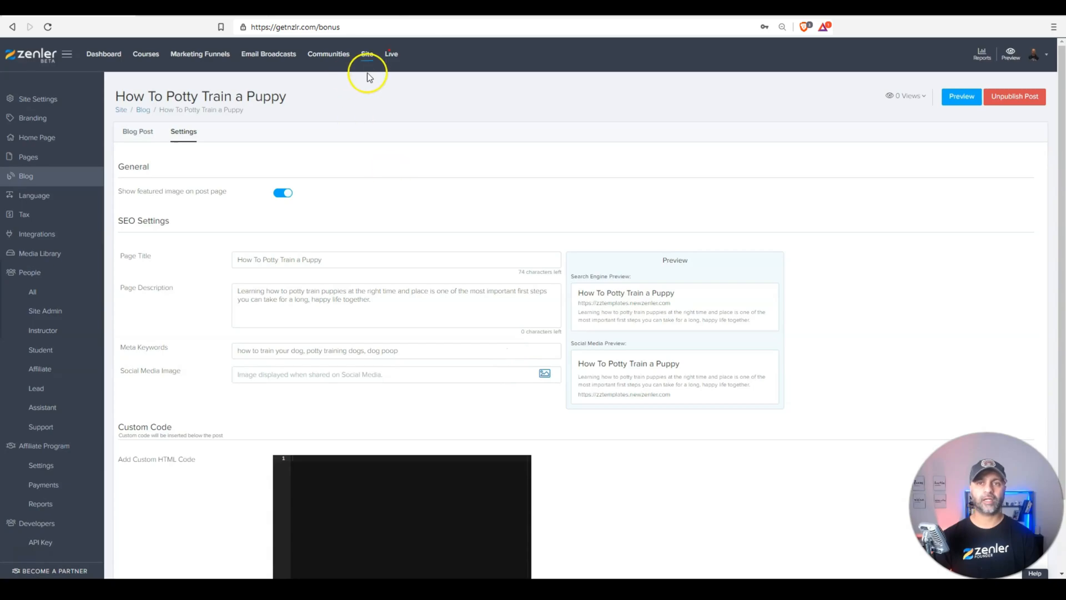
# Create a sitemap for the site in Site Settings.
pyautogui.click(30, 103)
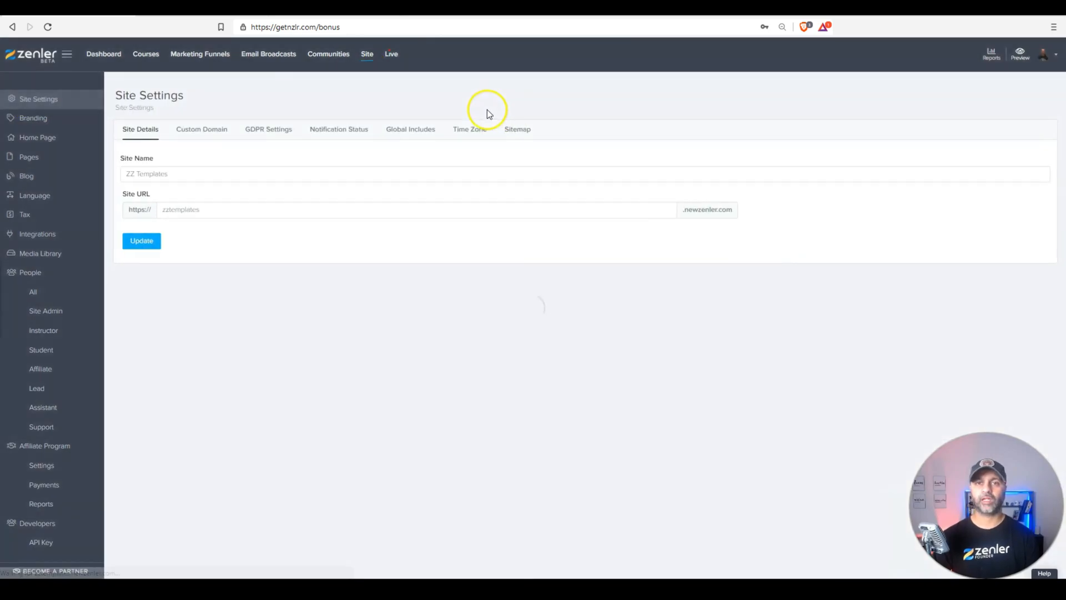
pyautogui.click(514, 131)
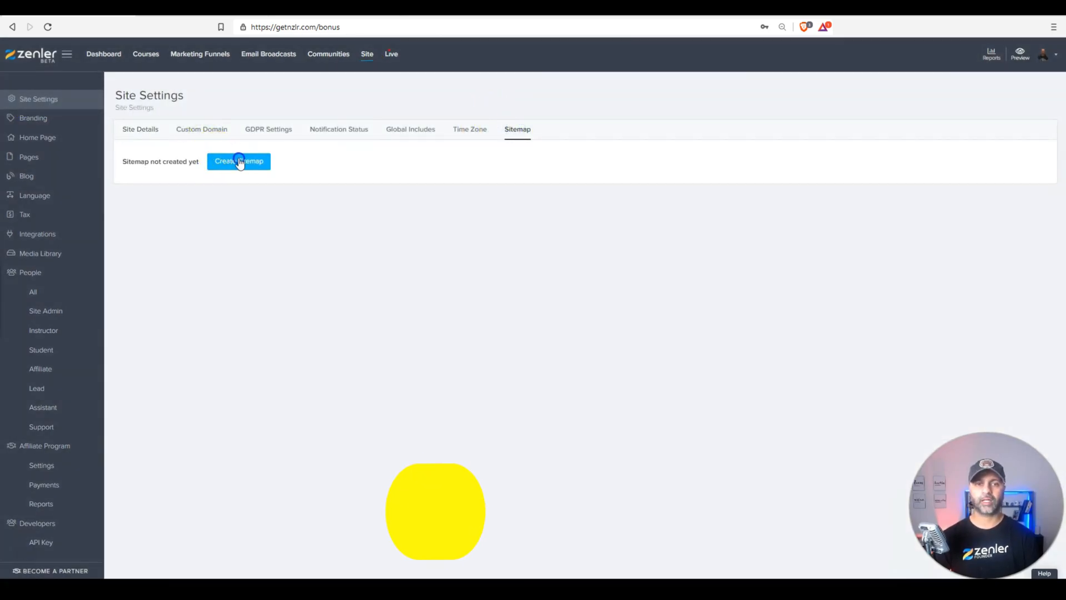
pyautogui.click(239, 161)
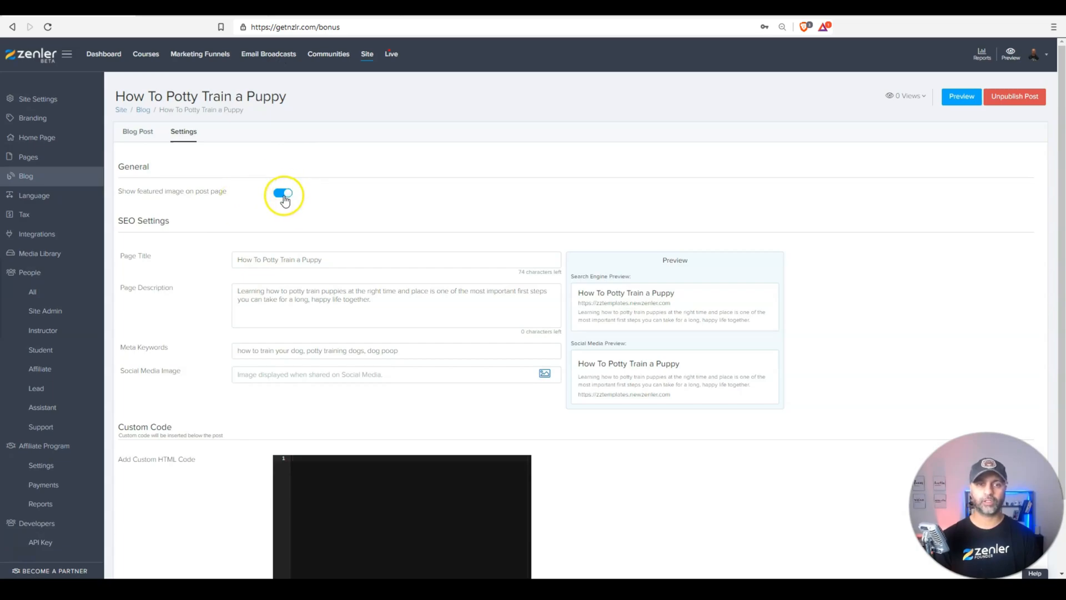
# Review the puppy post's settings, trying the featured image option off and on and checking the meta keywords.
pyautogui.click(148, 137)
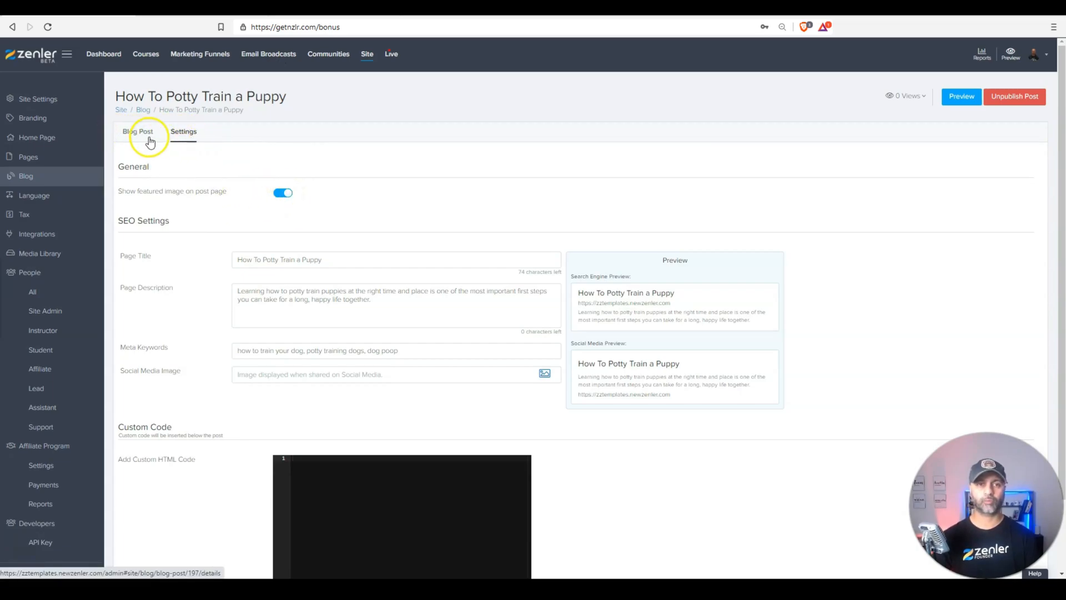
pyautogui.scroll(-1, 167, 333)
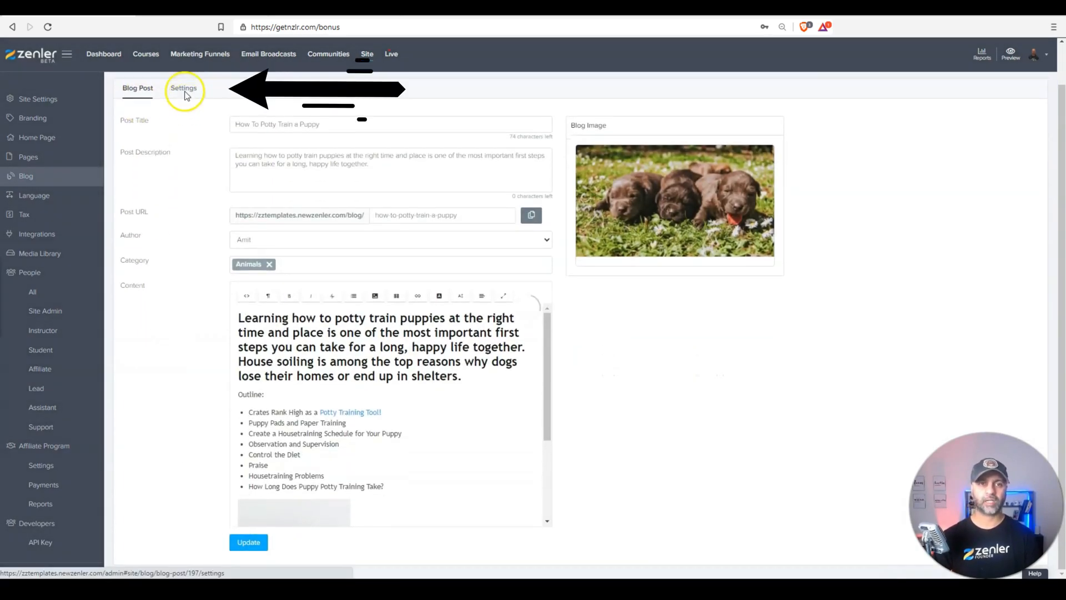
pyautogui.click(184, 88)
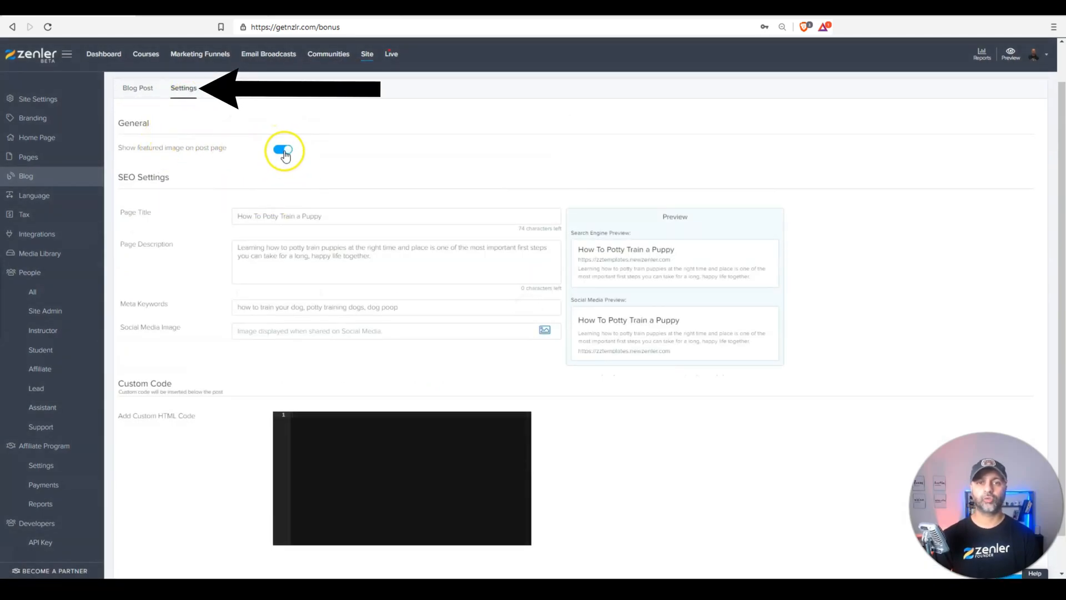
pyautogui.click(284, 151)
pyautogui.click(284, 151)
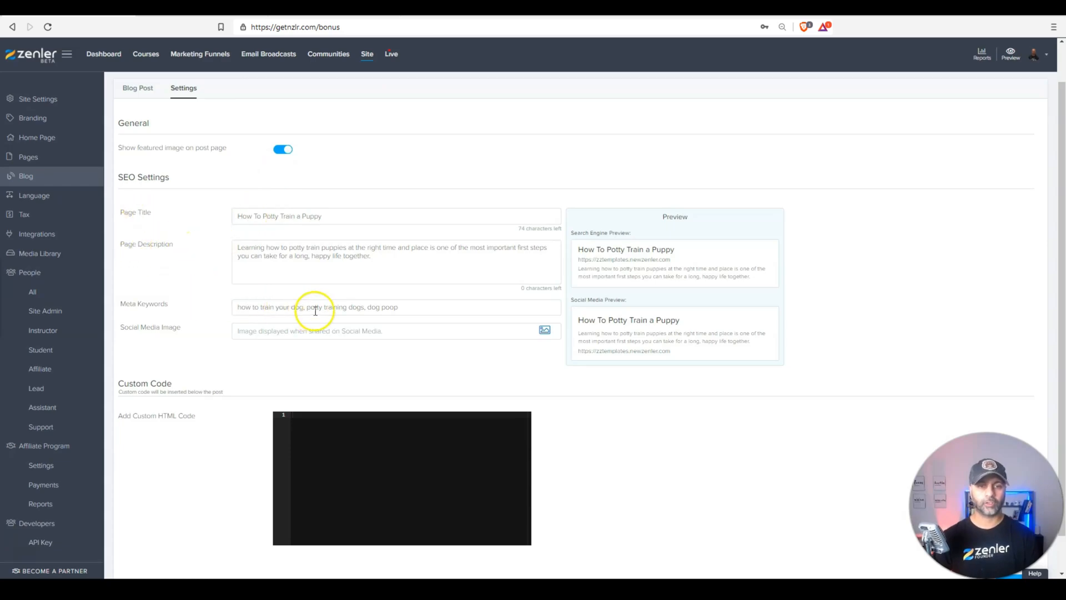
pyautogui.moveTo(414, 303); pyautogui.dragTo(203, 300)
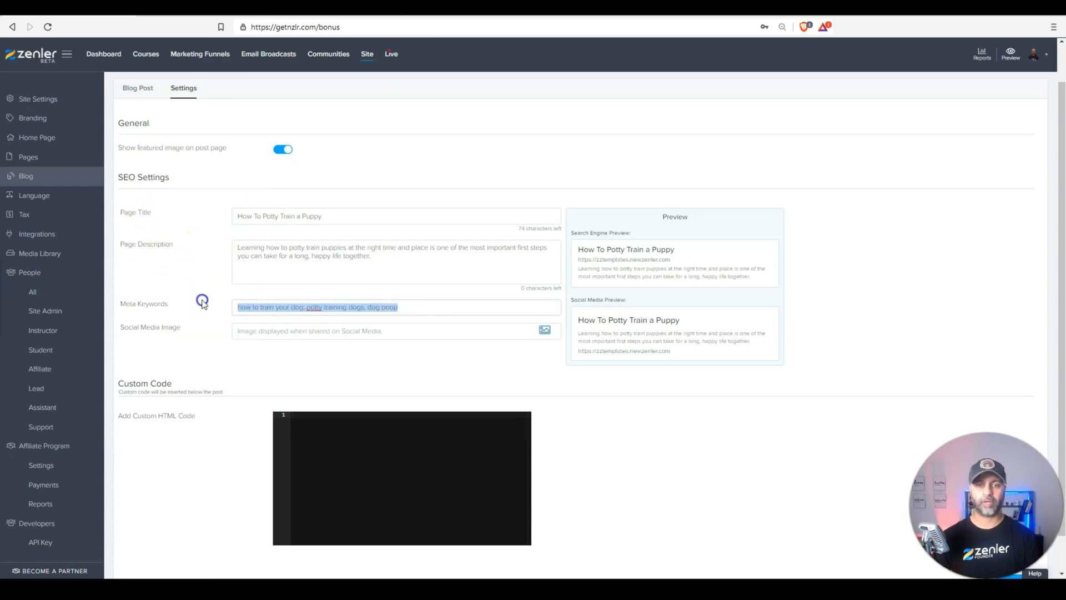
# Upload the puppies photo as the post's social media image.
pyautogui.click(437, 329)
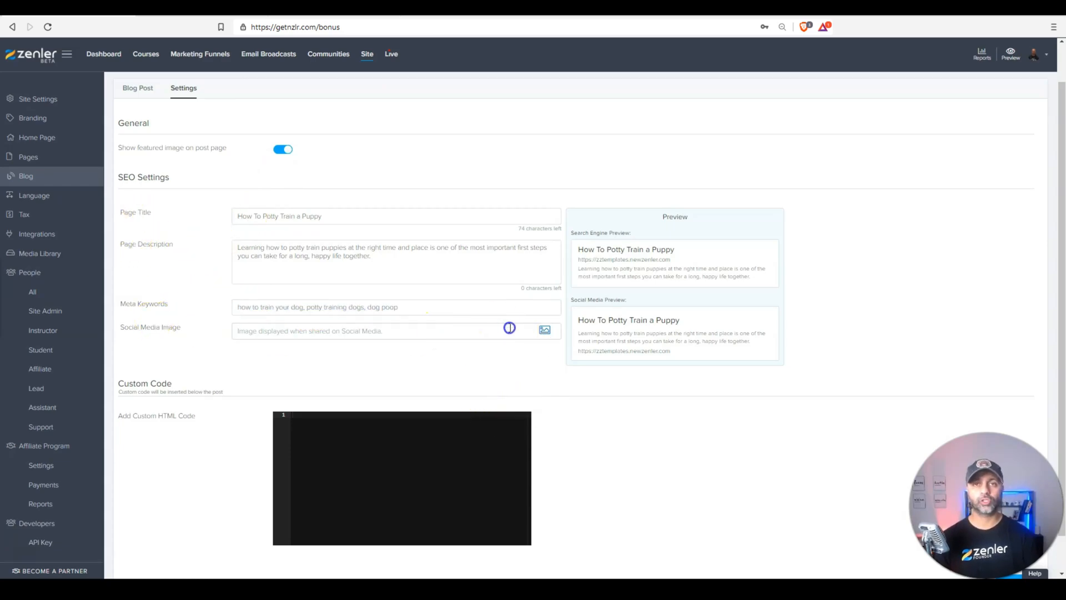
pyautogui.click(543, 332)
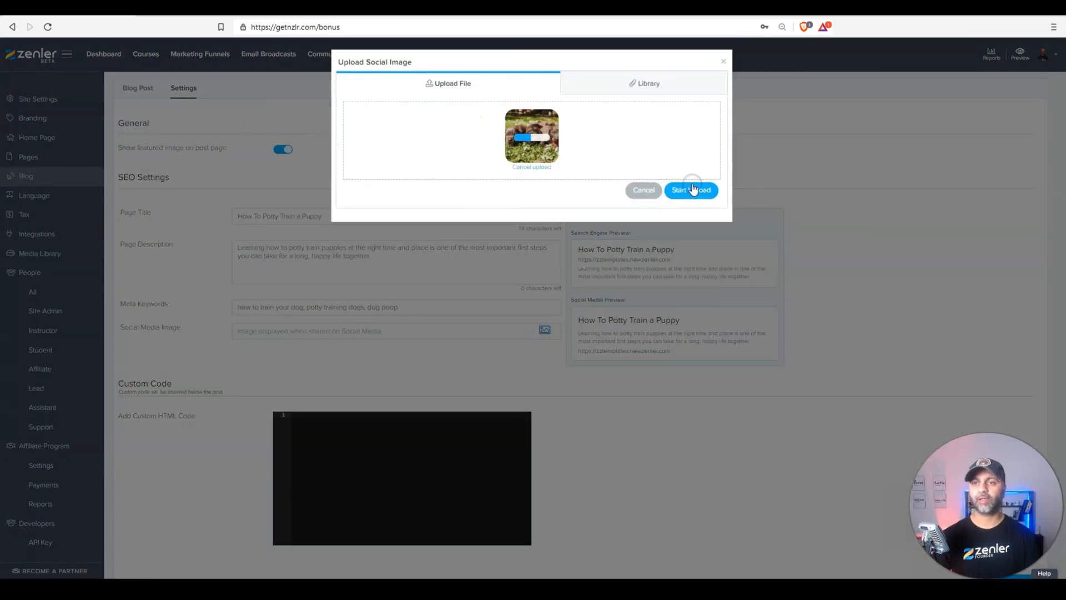
pyautogui.click(690, 171)
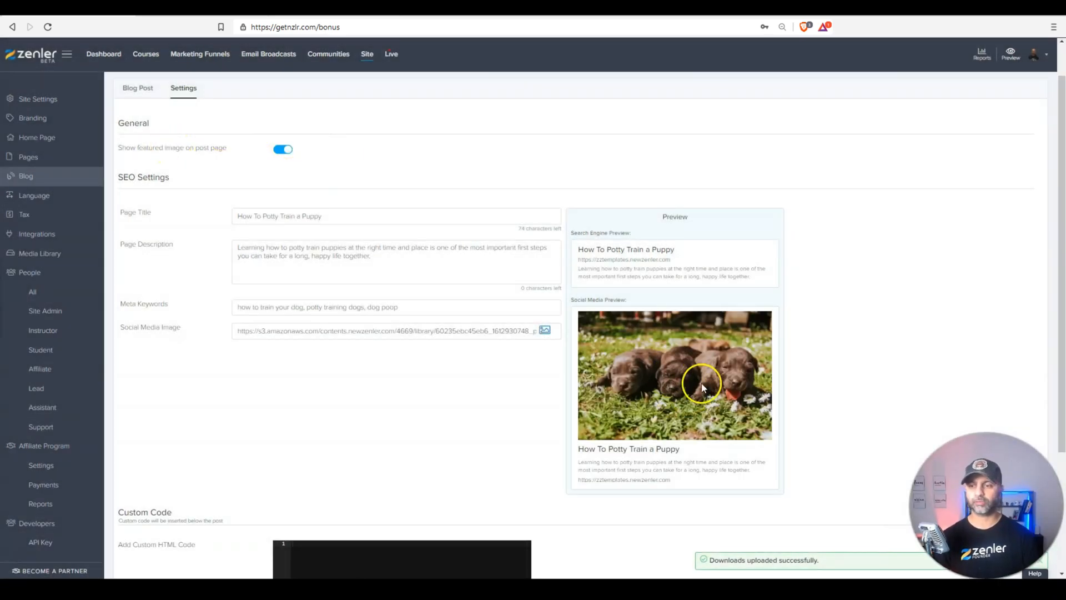
# Inspect the social media preview and the custom HTML code area in the post's settings.
pyautogui.scroll(-3, 661, 402)
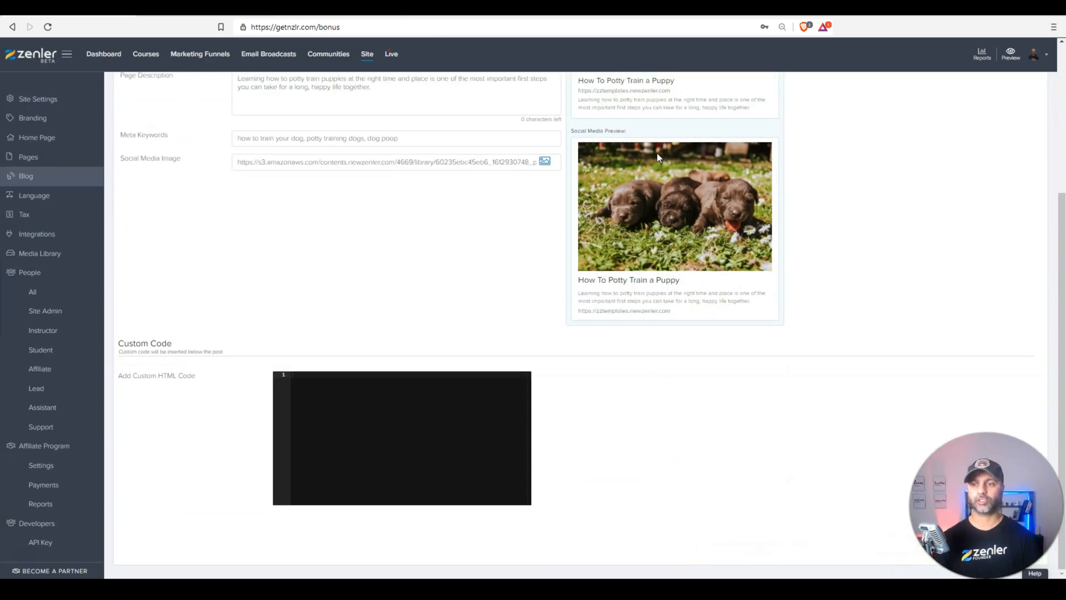
pyautogui.click(301, 383)
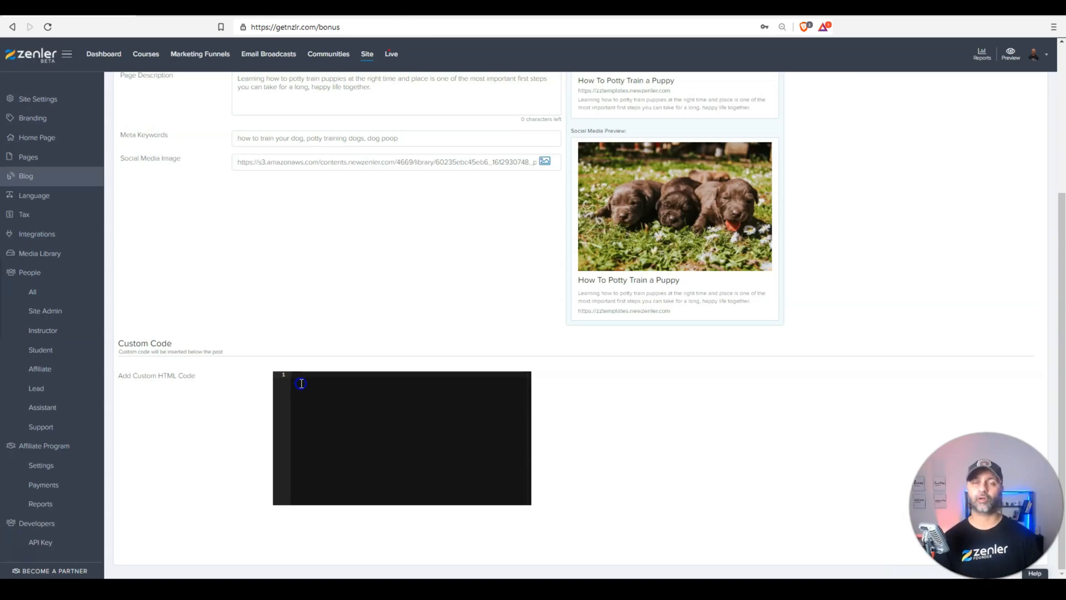
pyautogui.scroll(4, 302, 383)
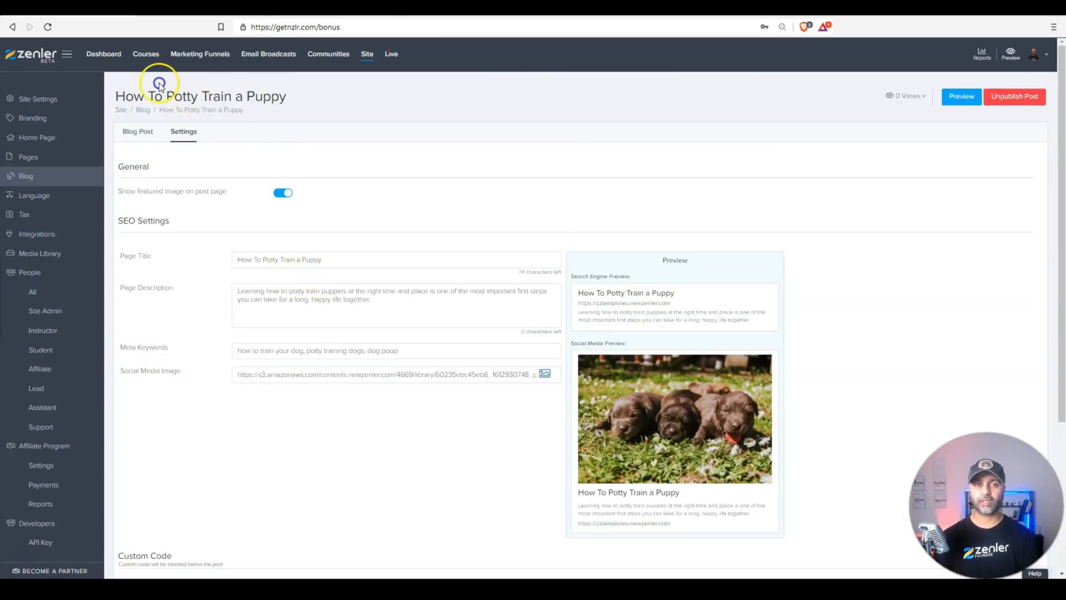
# Turn on Show Post Created Date in the general blog settings and save the change.
pyautogui.click(144, 109)
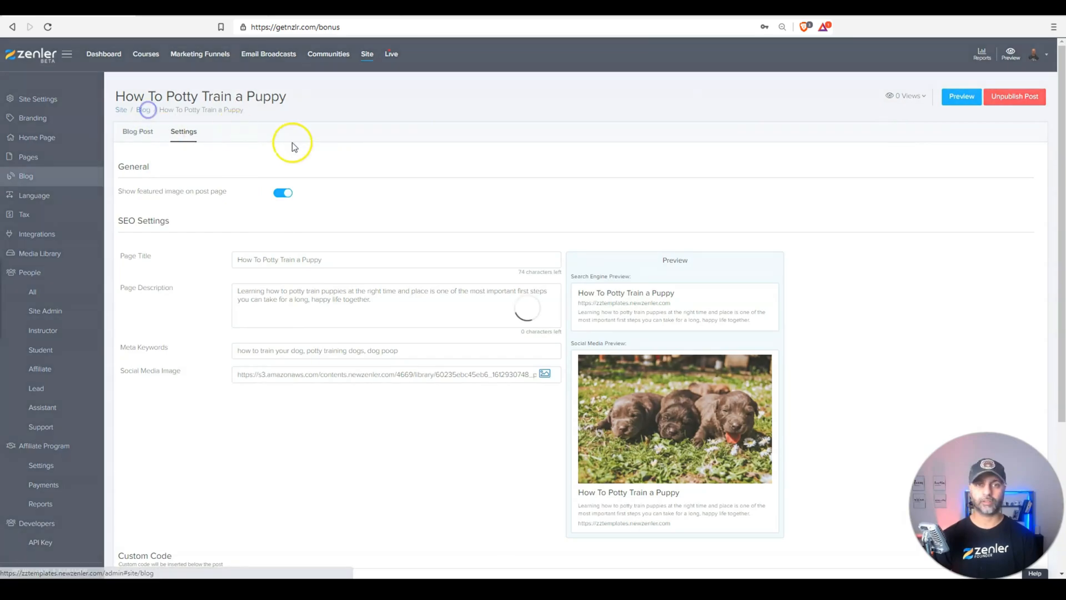
pyautogui.click(1036, 97)
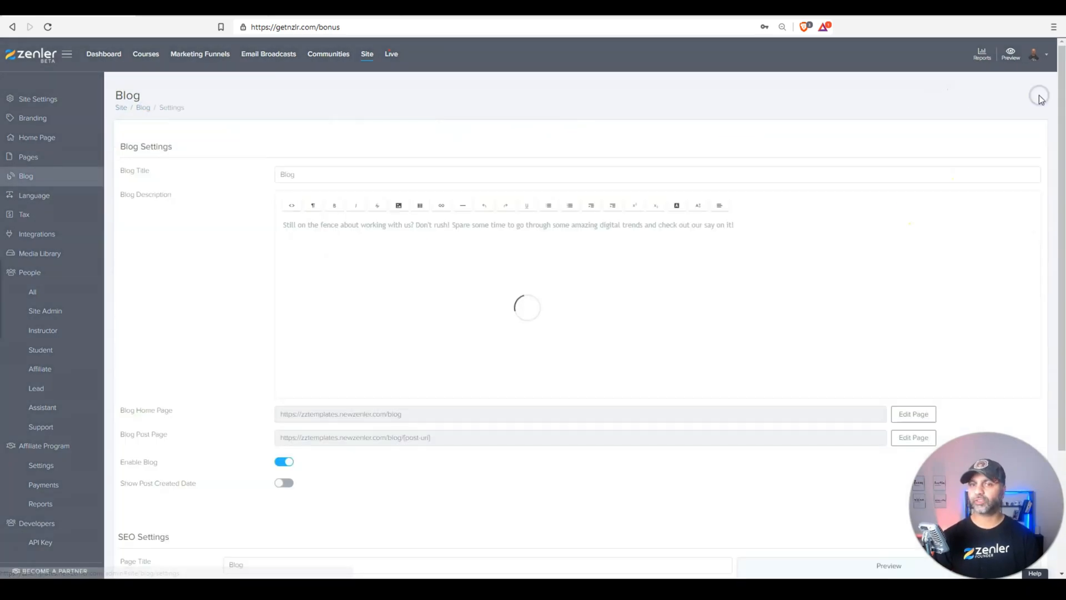
pyautogui.click(325, 176)
pyautogui.click(80, 184)
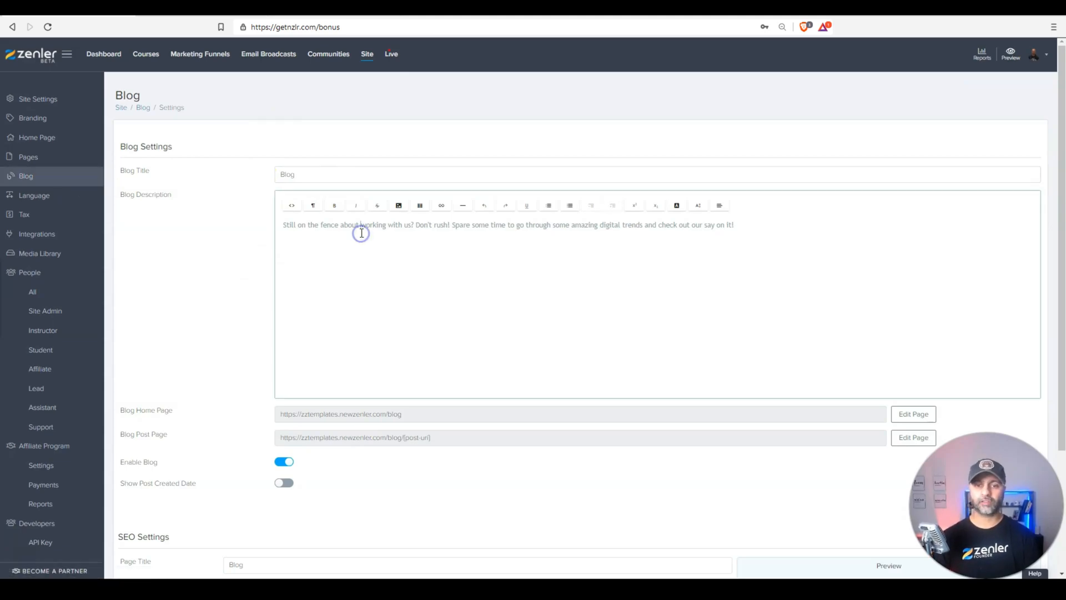
pyautogui.scroll(-3, 360, 228)
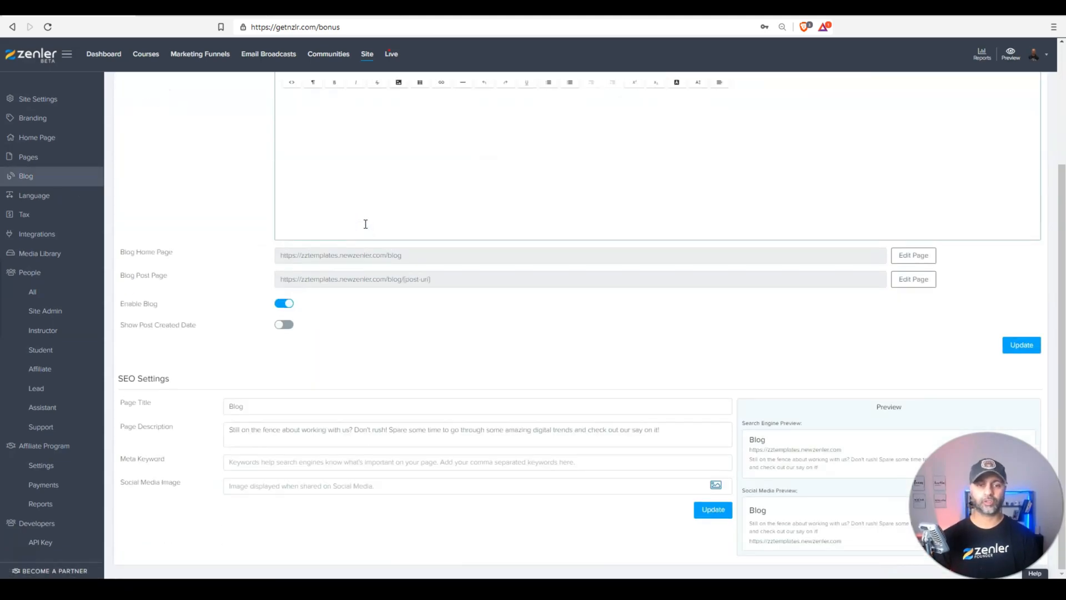
pyautogui.click(286, 327)
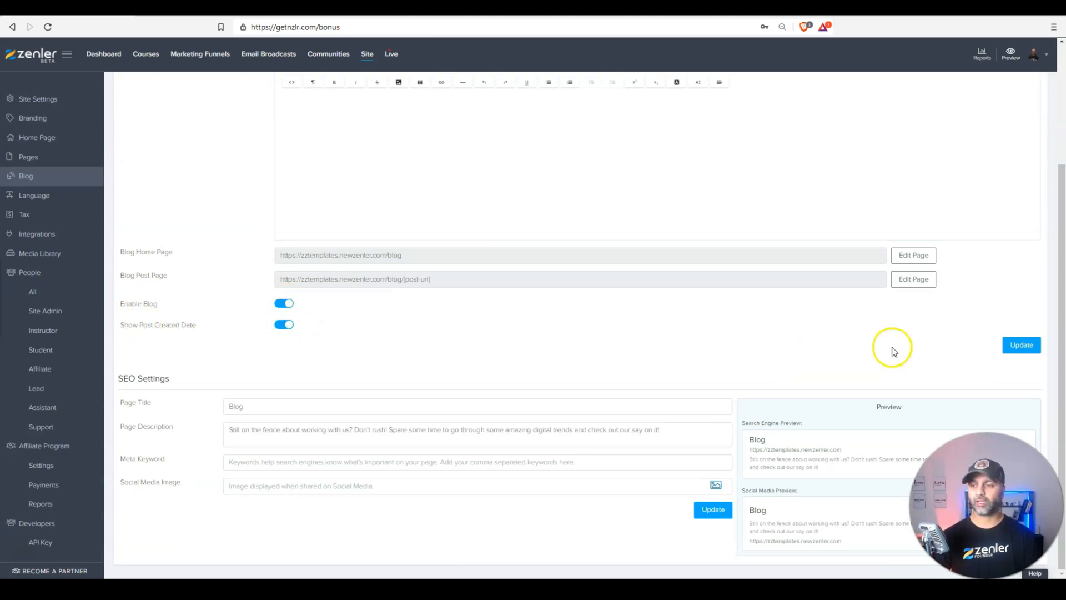
pyautogui.click(1027, 344)
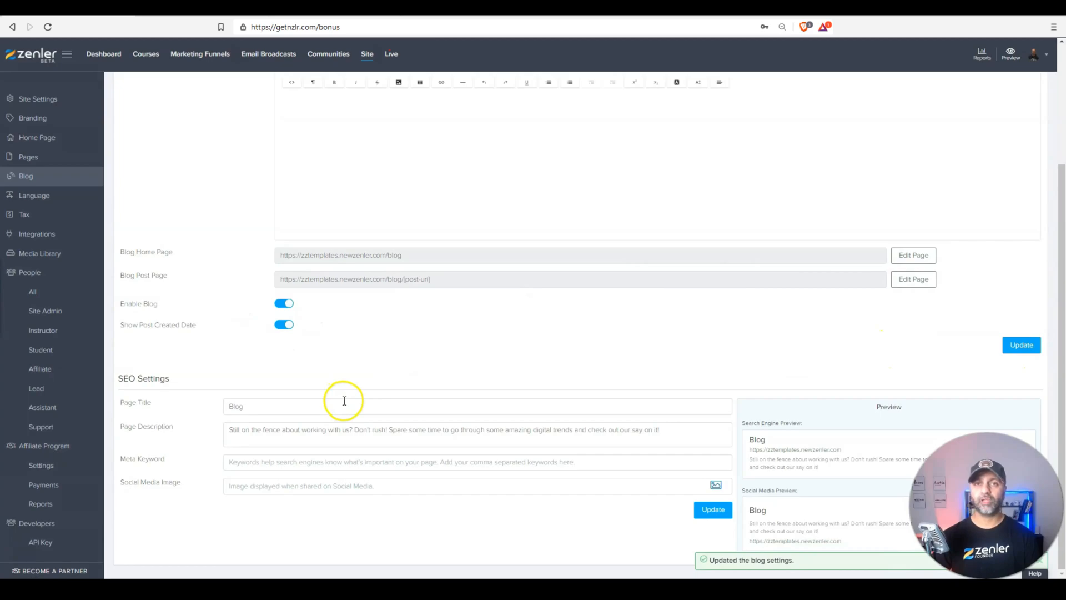
# Check the posted date on the puppy training post's page and look over the blog settings again.
pyautogui.scroll(3, 337, 333)
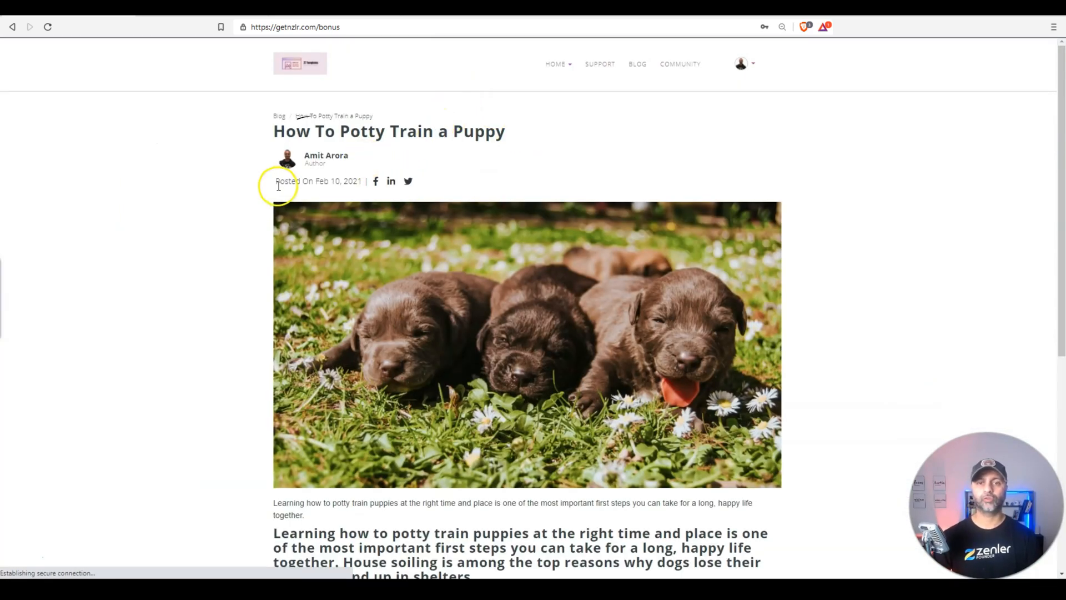
pyautogui.doubleClick(346, 181)
pyautogui.click(346, 182)
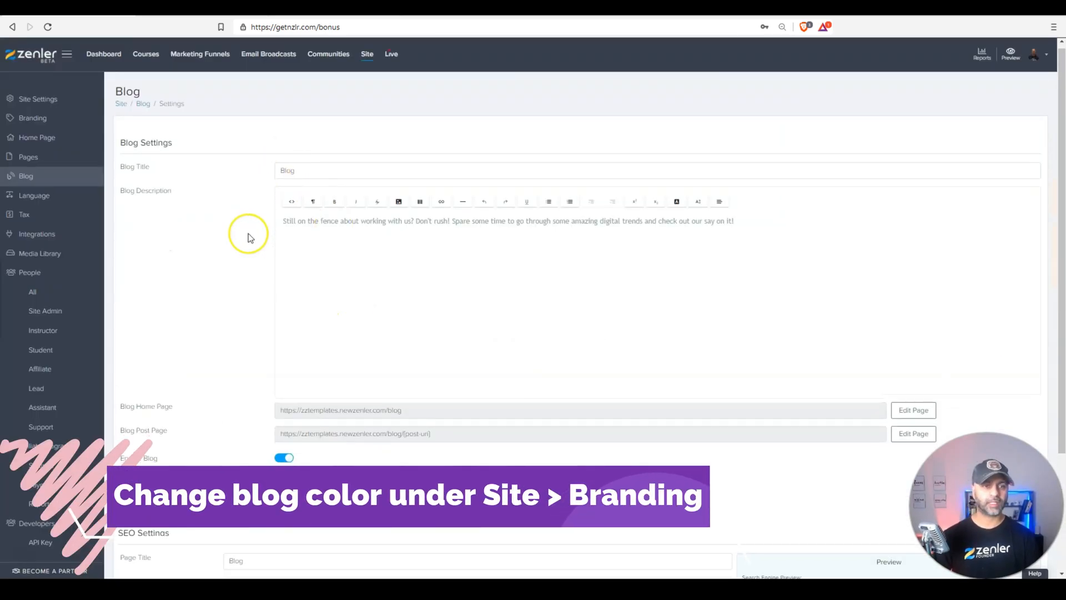
pyautogui.scroll(-3, 249, 238)
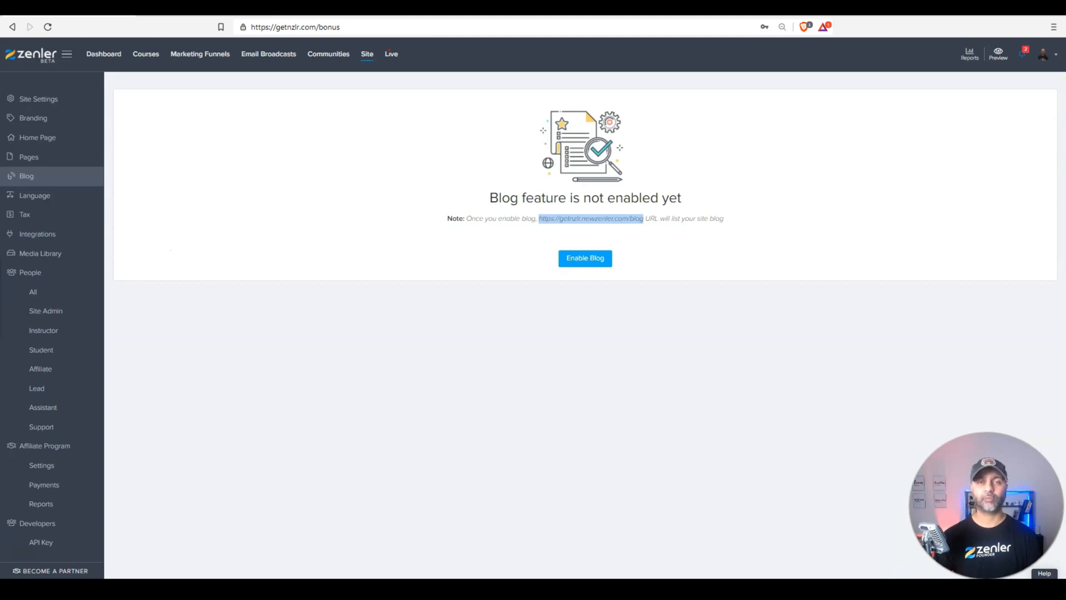
# Review the course assignments and open the submission of "This is a demo assignment" for management.
pyautogui.click(148, 54)
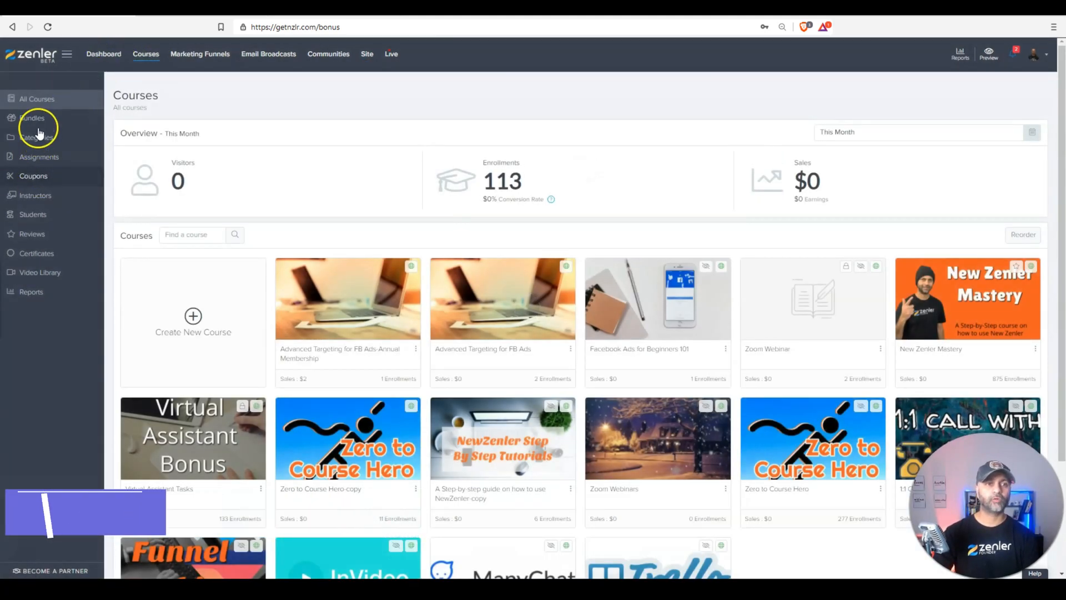
pyautogui.click(43, 157)
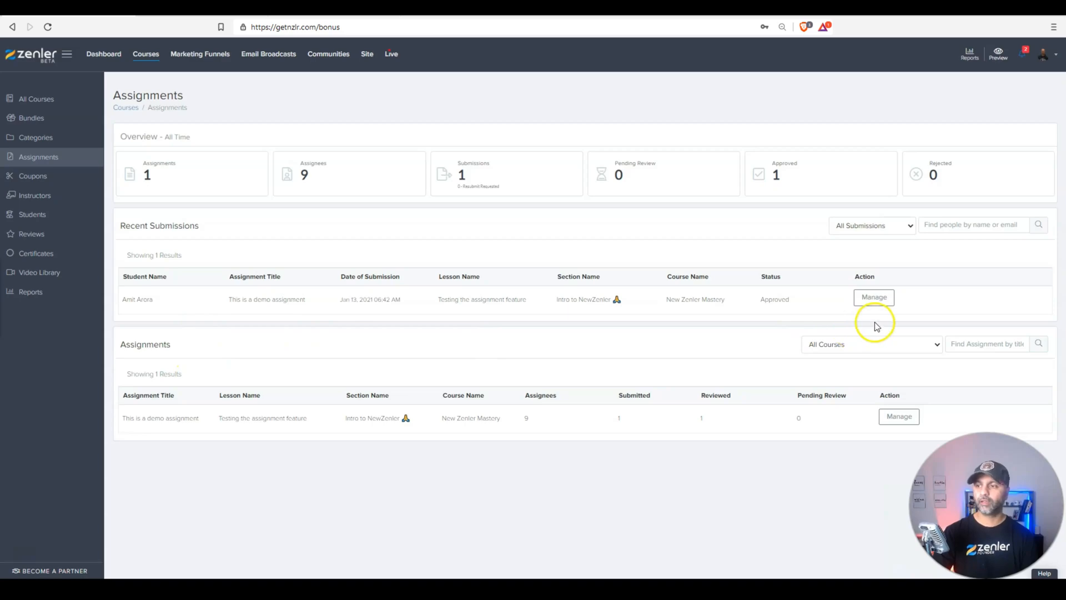
pyautogui.moveTo(120, 301); pyautogui.dragTo(155, 301)
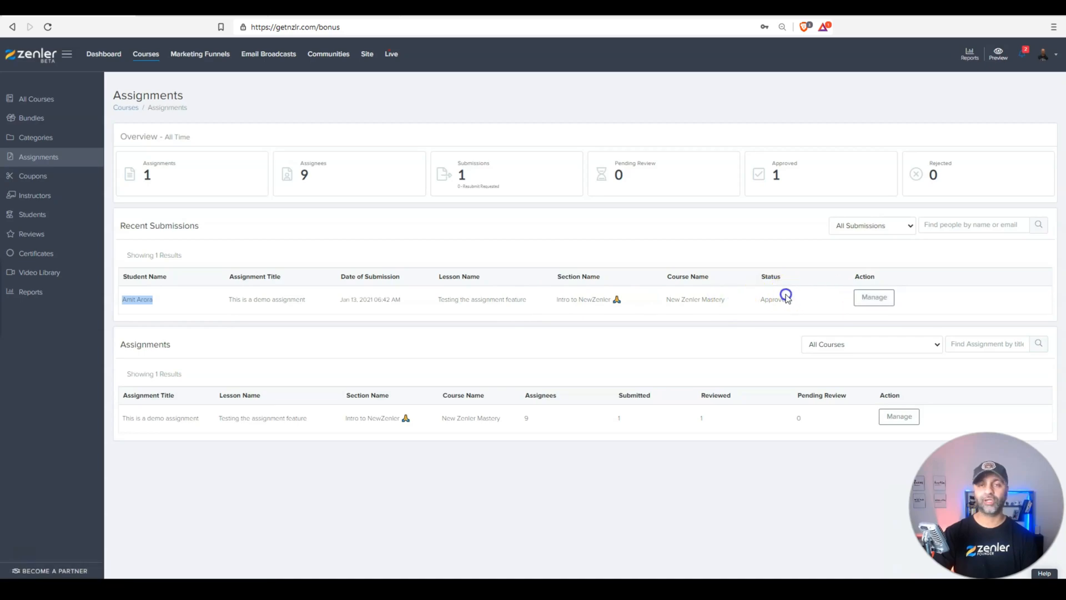
pyautogui.click(881, 297)
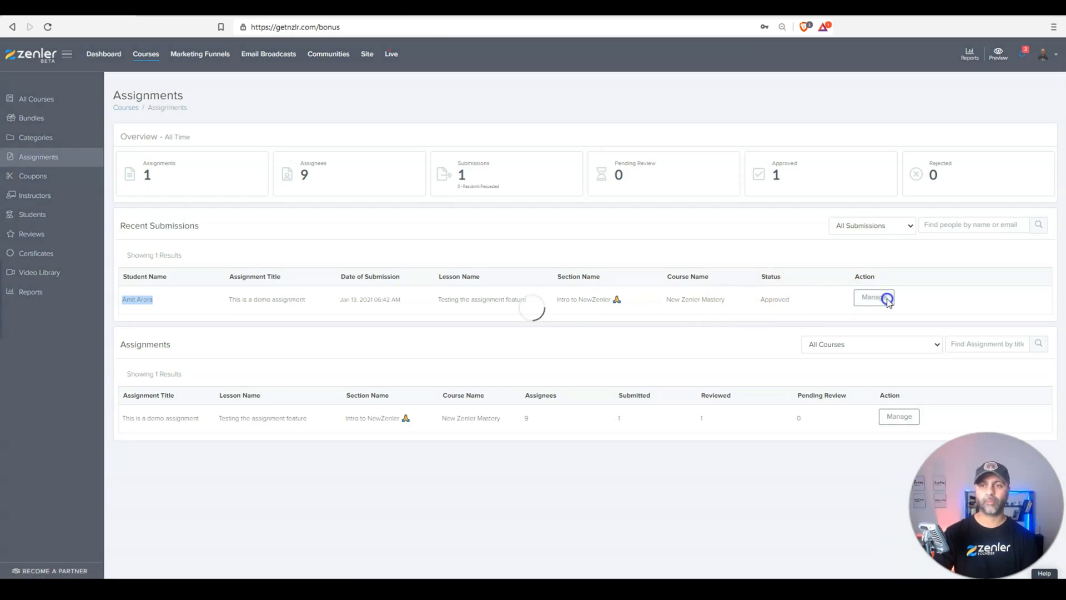
# Review the submitted content, evaluation options, feedback and comments of the "This is a demo assignment" submission.
pyautogui.scroll(-5, 444, 331)
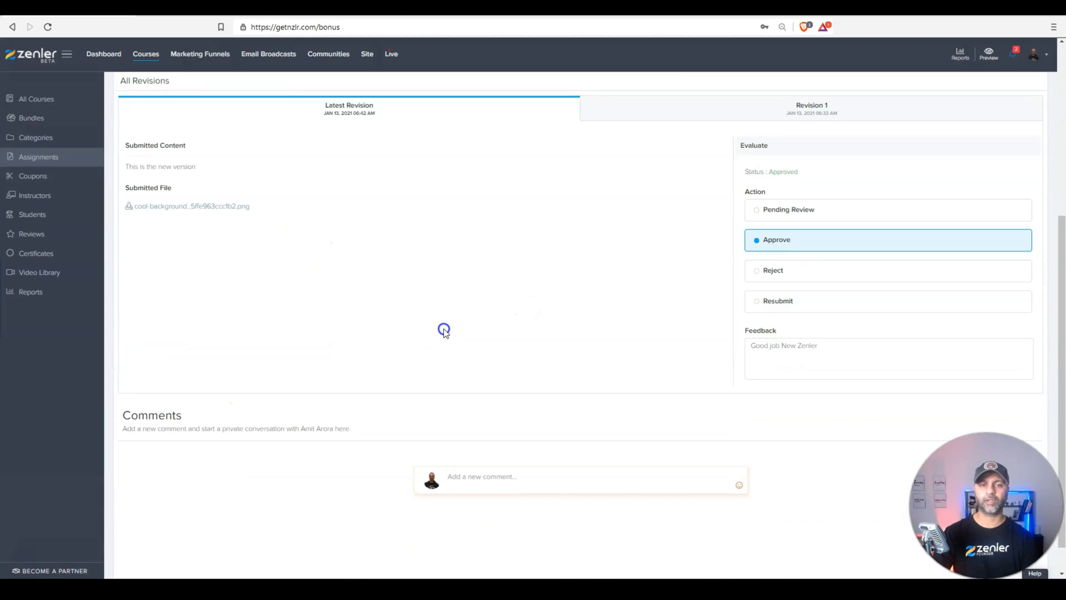
pyautogui.scroll(2, 443, 331)
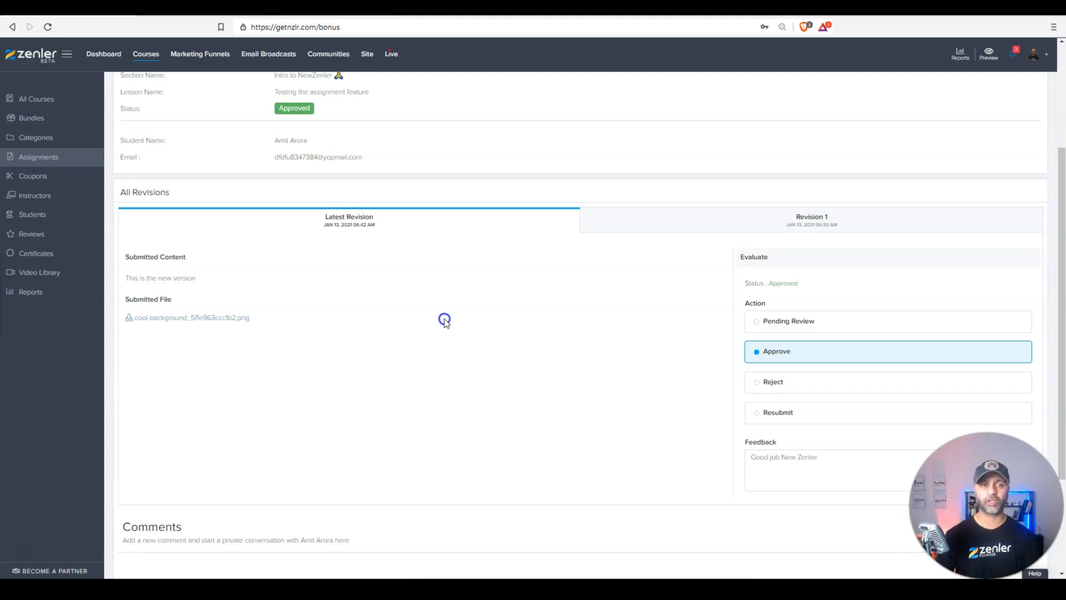
pyautogui.scroll(3, 444, 320)
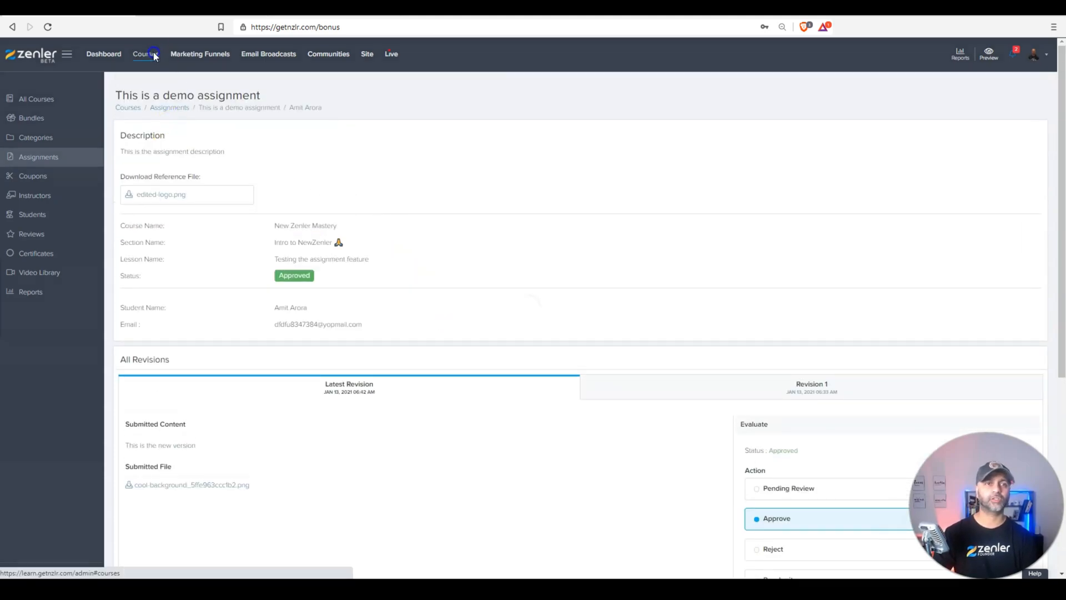
# Add a new lesson to the curriculum of the "Advanced Targeting for FB Ads-Annual Membership" course.
pyautogui.click(153, 54)
pyautogui.click(374, 292)
pyautogui.click(155, 144)
pyautogui.click(262, 362)
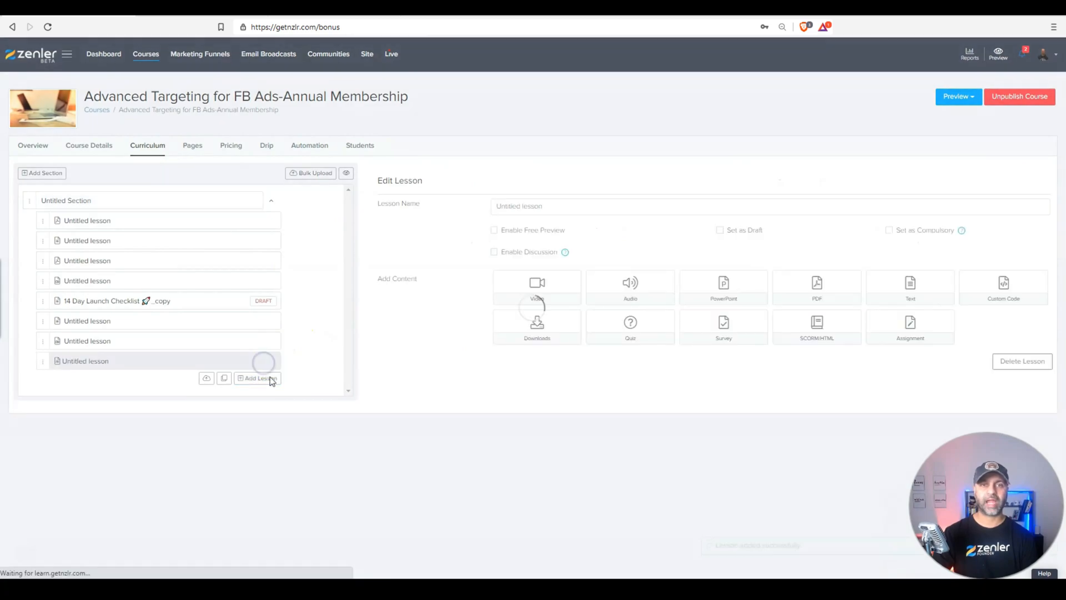
# Start an assignment for the new lesson titled "Demo Assignment" with the description "Please complete this assignment by EOD Feb 20th, 2021.".
pyautogui.click(939, 327)
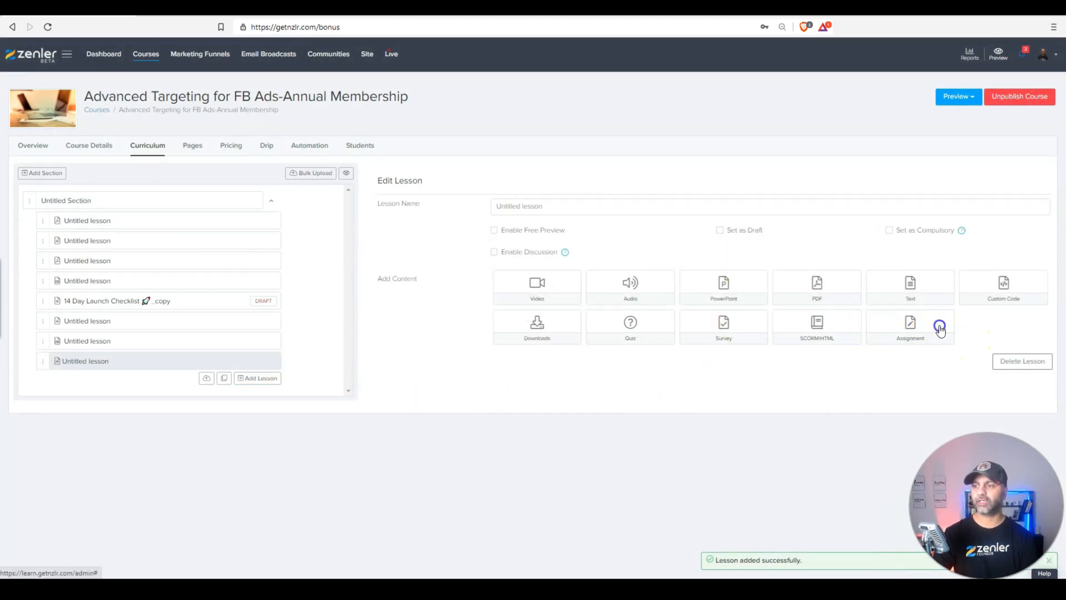
pyautogui.click(479, 88)
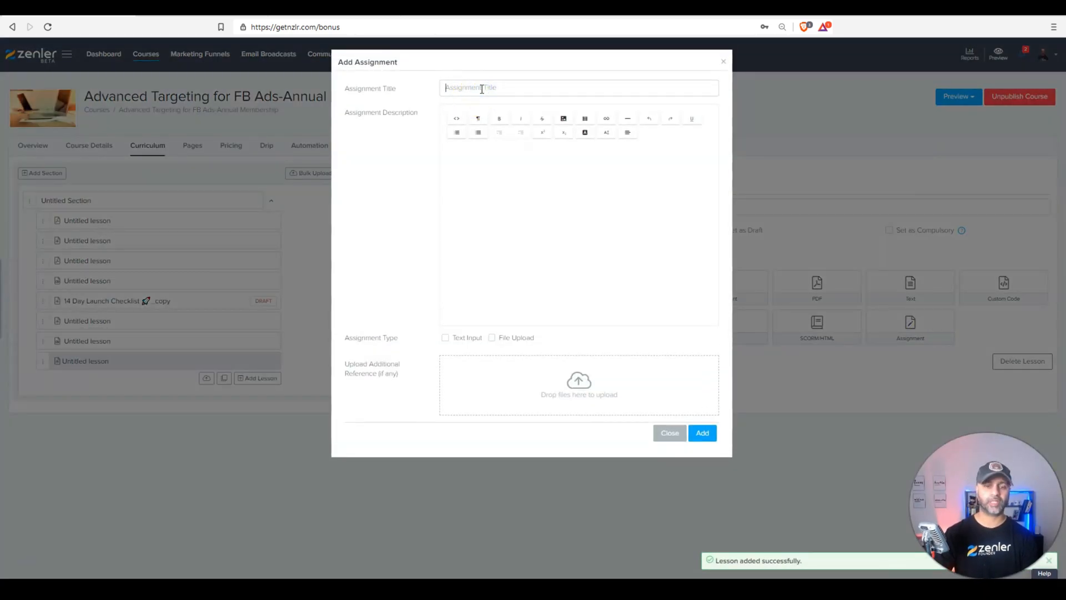
pyautogui.write('Demo Assignment')
pyautogui.click(542, 183)
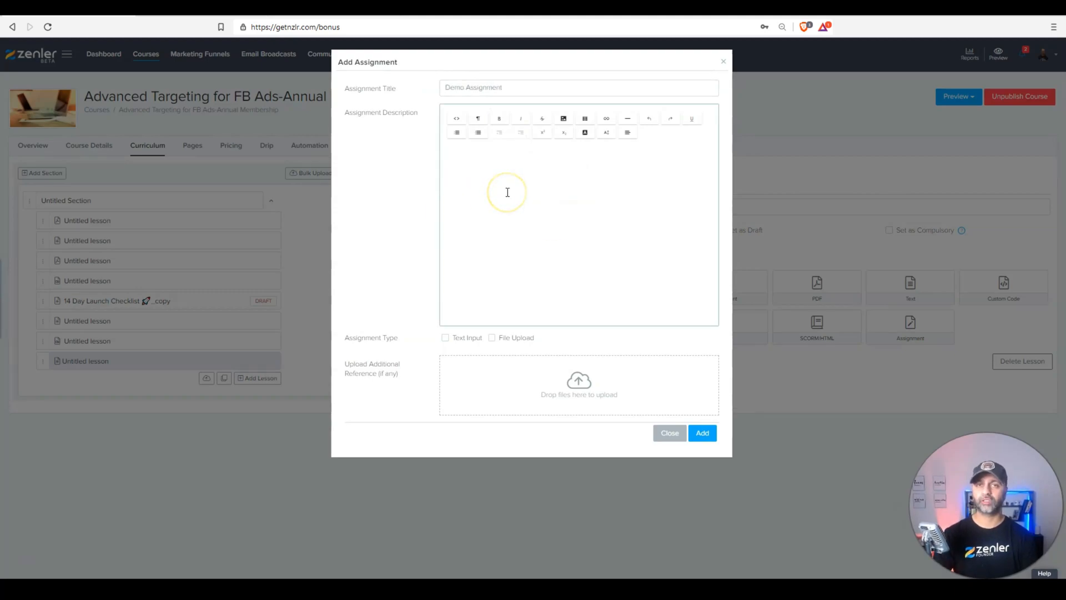
pyautogui.write('Please complete this assignment by EOD Feb 20th, 2021.')
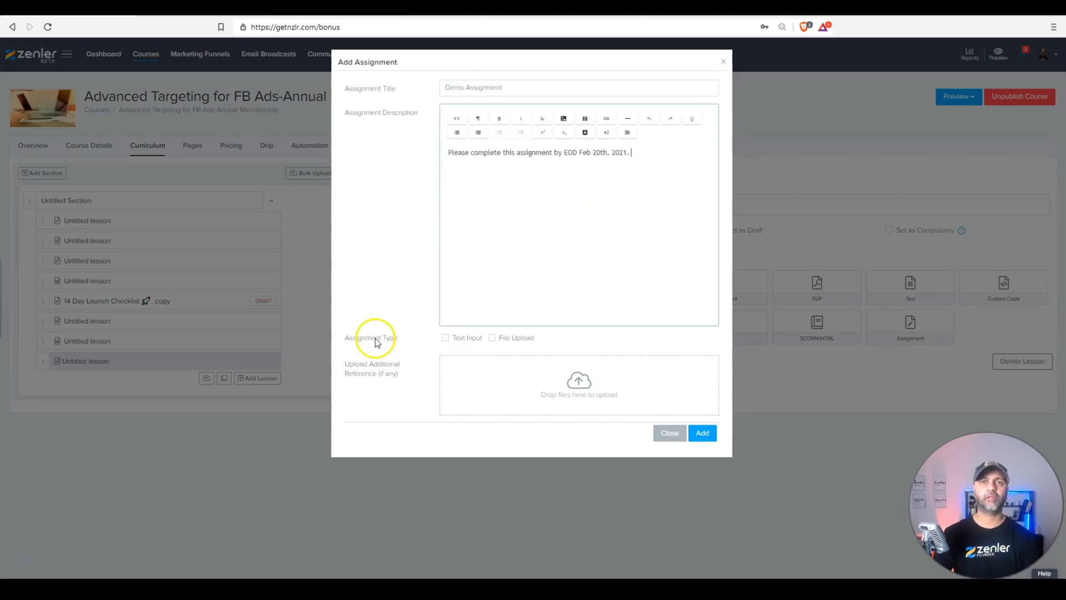
# Enable both Text Input and File Upload as assignment types, and close the assignment form without adding it.
pyautogui.click(445, 338)
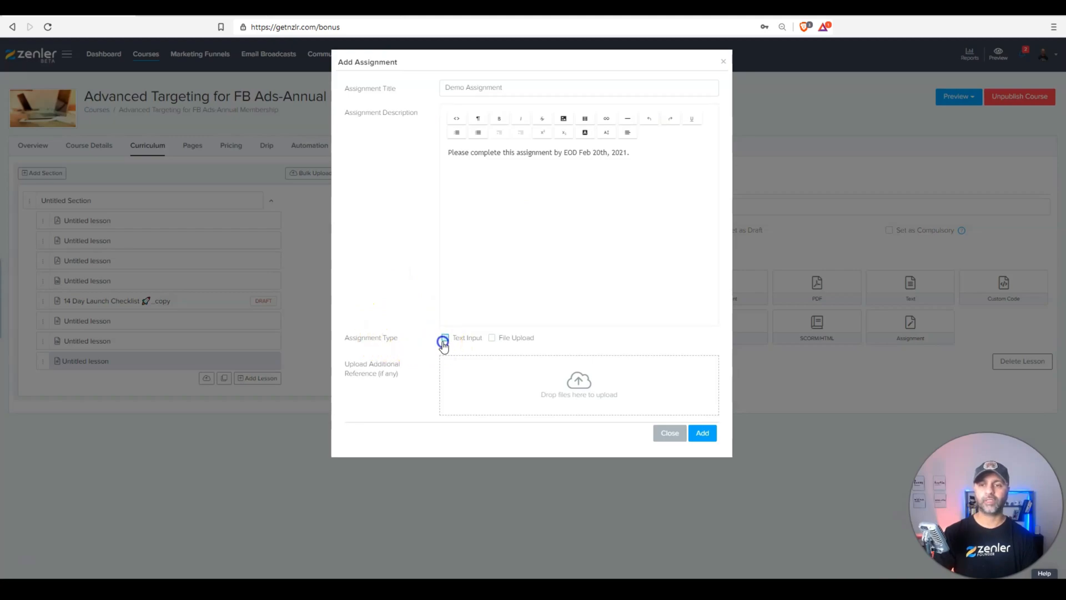
pyautogui.click(492, 338)
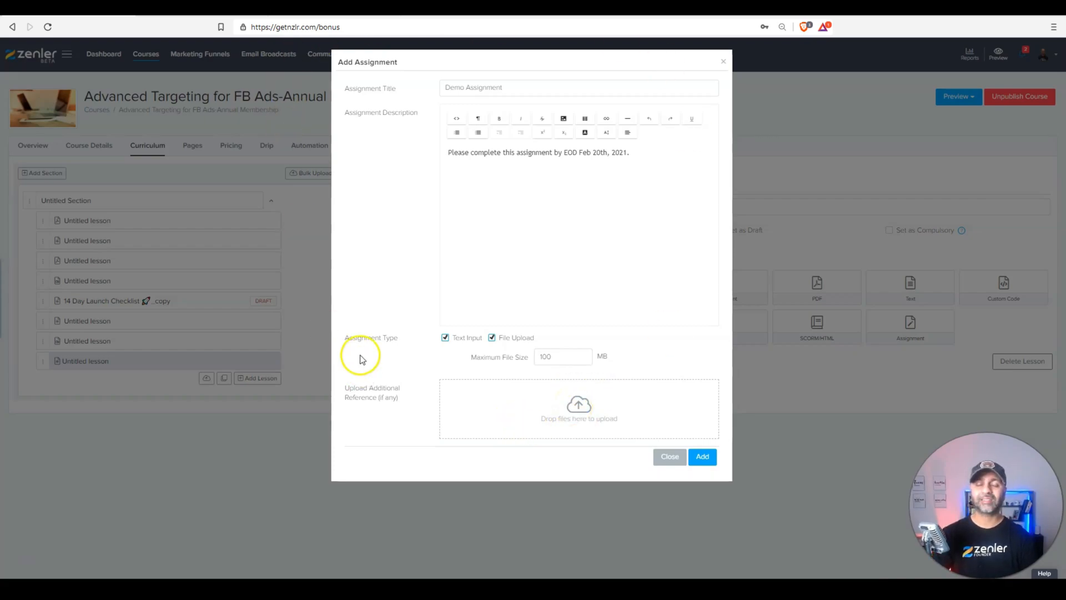
pyautogui.click(673, 462)
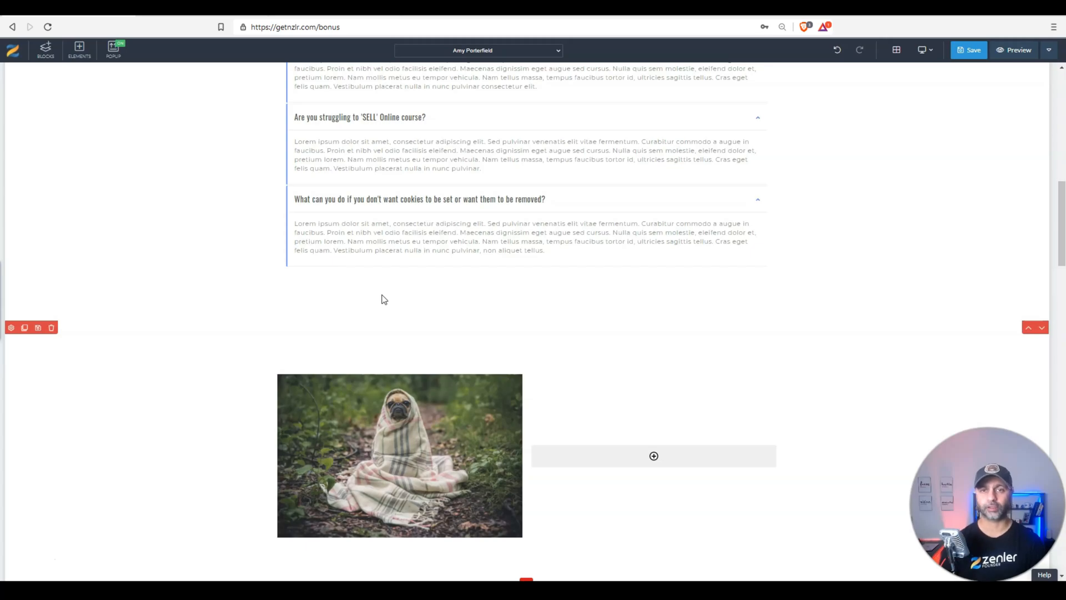
# Change the accent colour of the FAQ items on the Amy Porterfield page to red.
pyautogui.scroll(5, 369, 214)
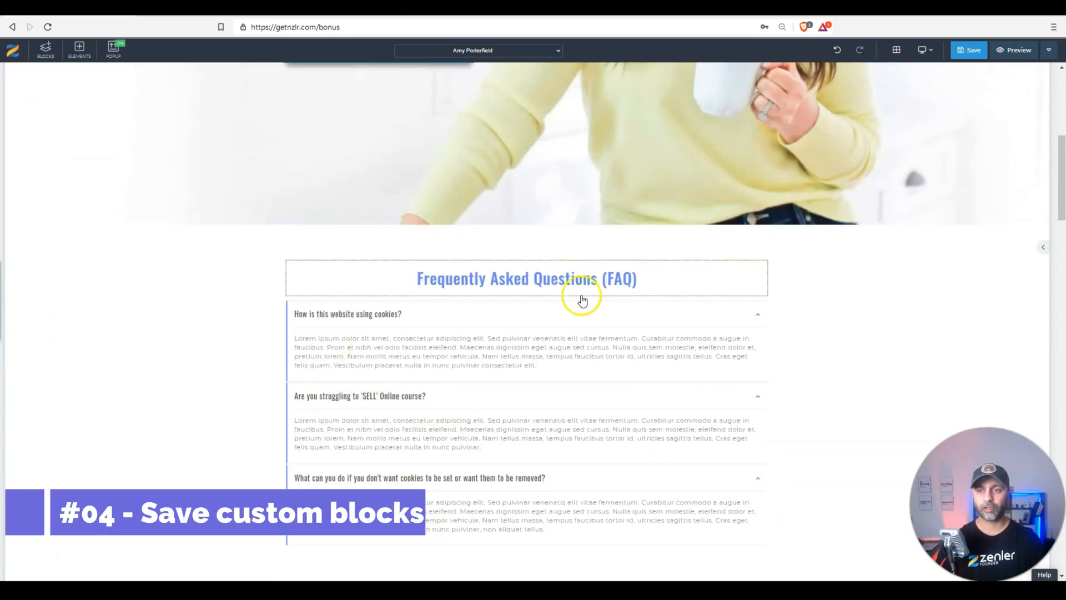
pyautogui.click(459, 306)
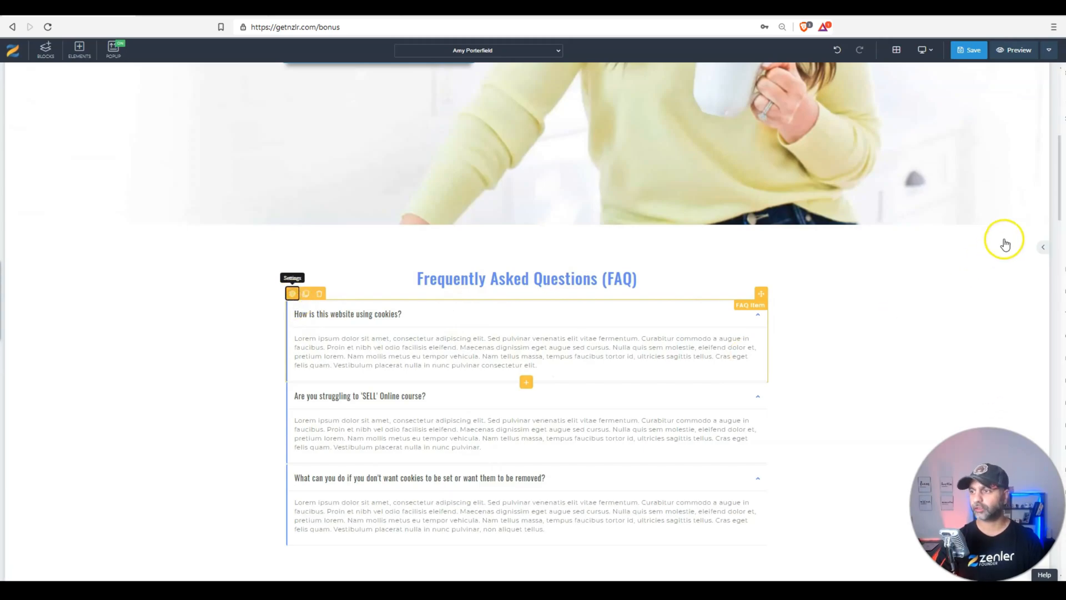
pyautogui.click(1043, 248)
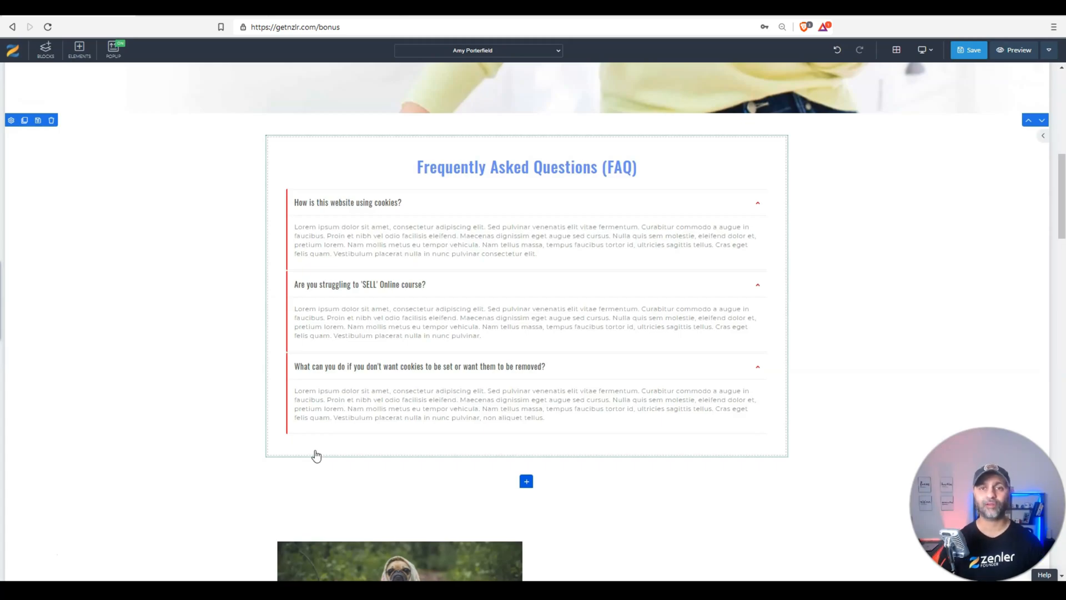
# Save the Frequently Asked Questions block as a custom block template titled "FAQ Block", staying on the page when prompted.
pyautogui.click(40, 120)
pyautogui.click(494, 110)
pyautogui.write('FAQ Block')
pyautogui.press('Return')
pyautogui.click(625, 93)
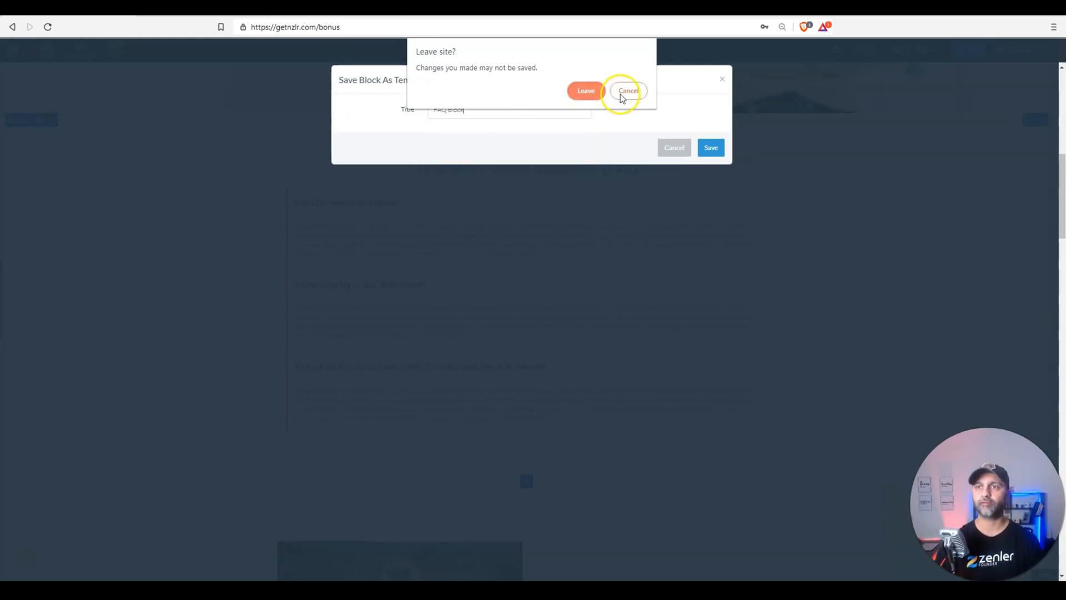
pyautogui.click(709, 147)
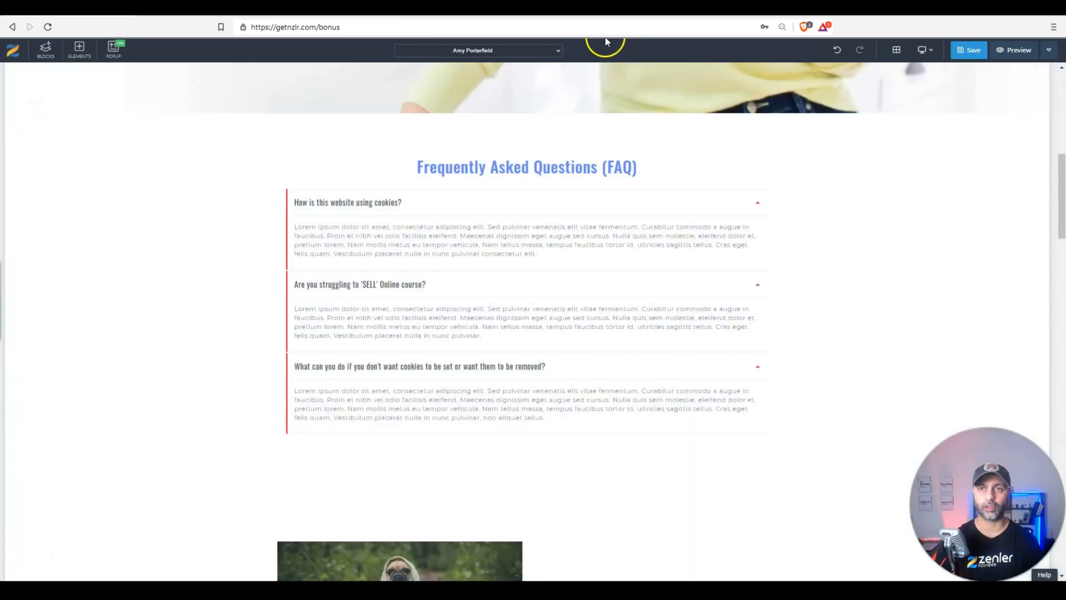
# Switch the page builder to the Freebie-Optin page, leaving the current page without saving its changes.
pyautogui.click(558, 51)
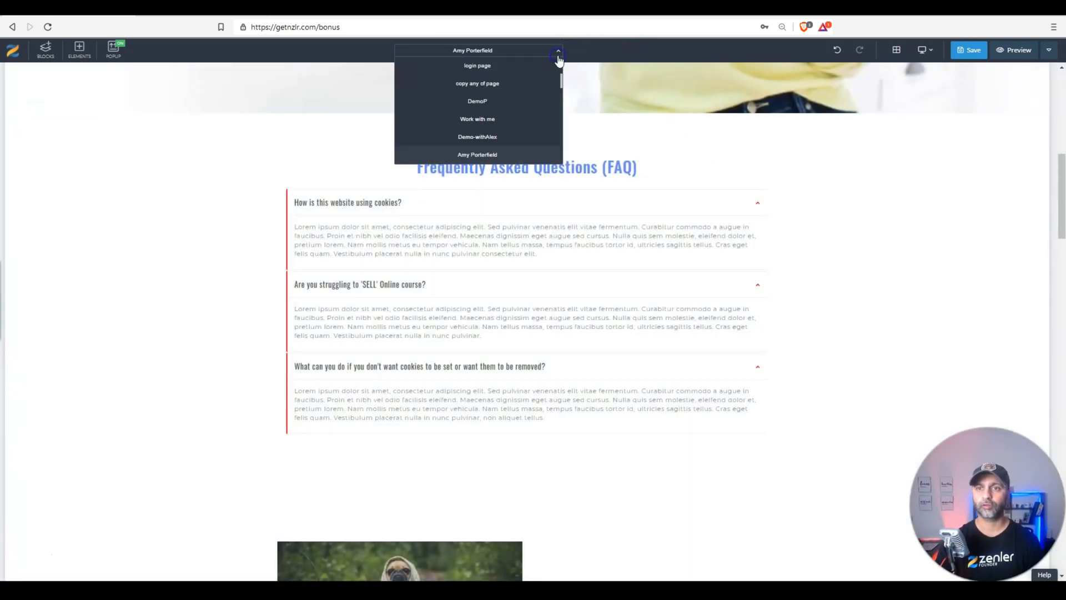
pyautogui.scroll(-3, 509, 116)
pyautogui.click(500, 112)
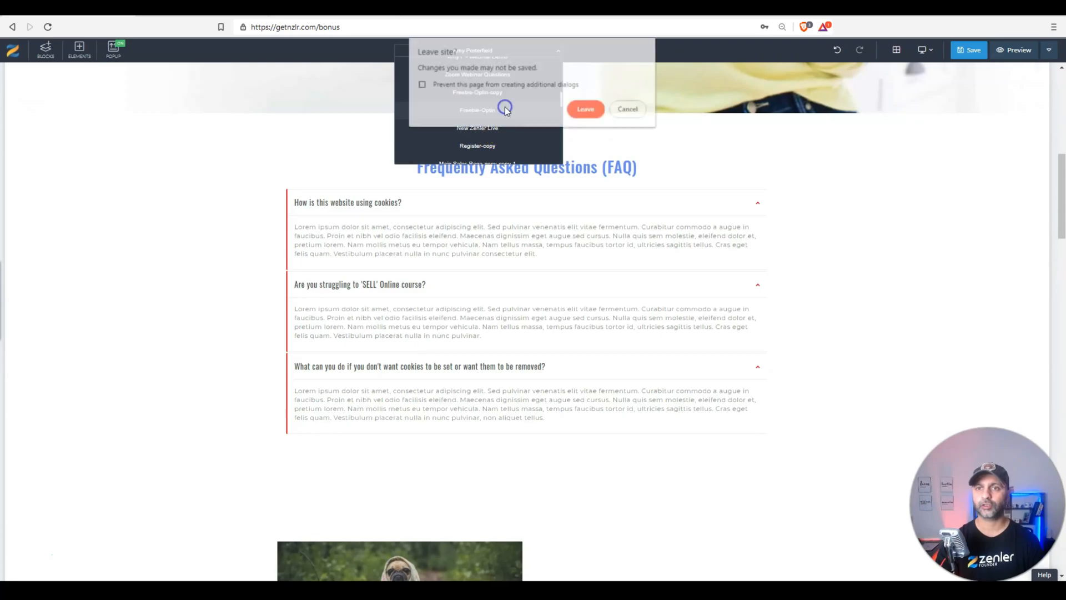
pyautogui.click(583, 109)
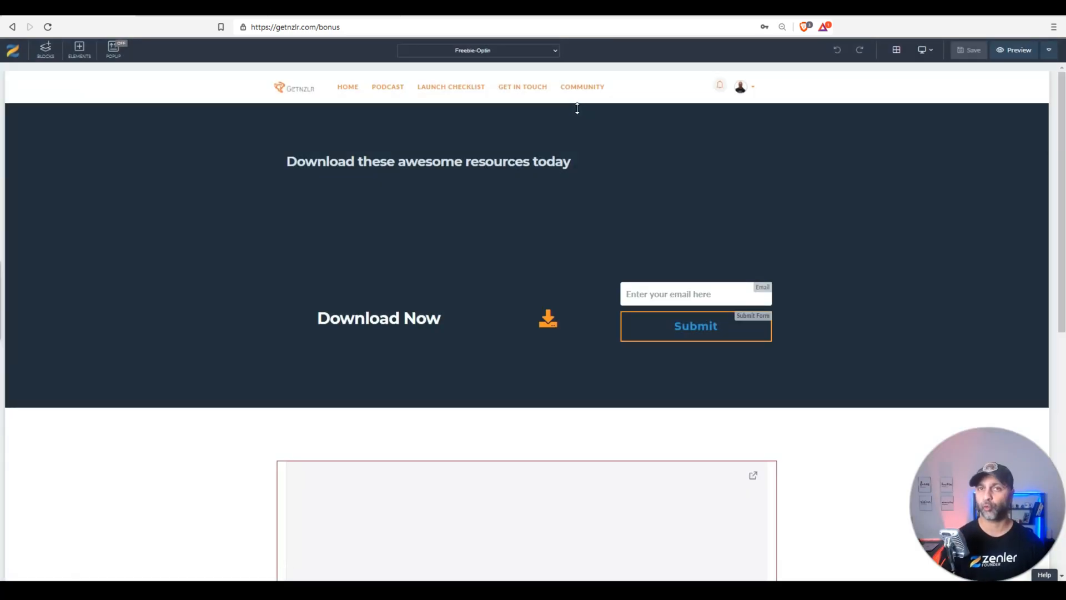
# Insert the custom block "FAQ Block" directly below the Download Now section.
pyautogui.scroll(-3, 507, 319)
pyautogui.moveTo(545, 214)
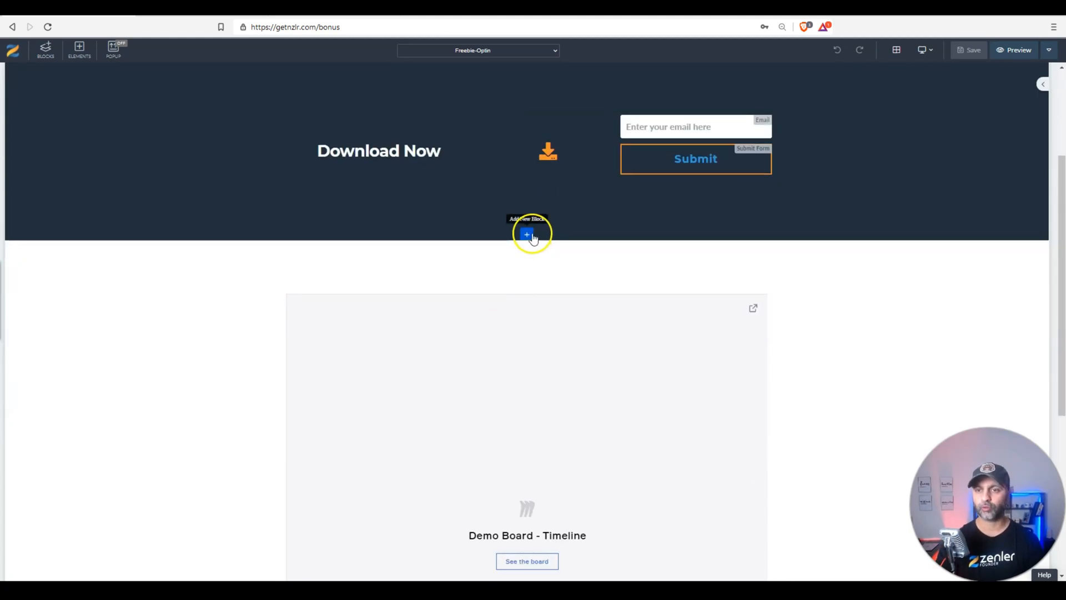
pyautogui.click(530, 235)
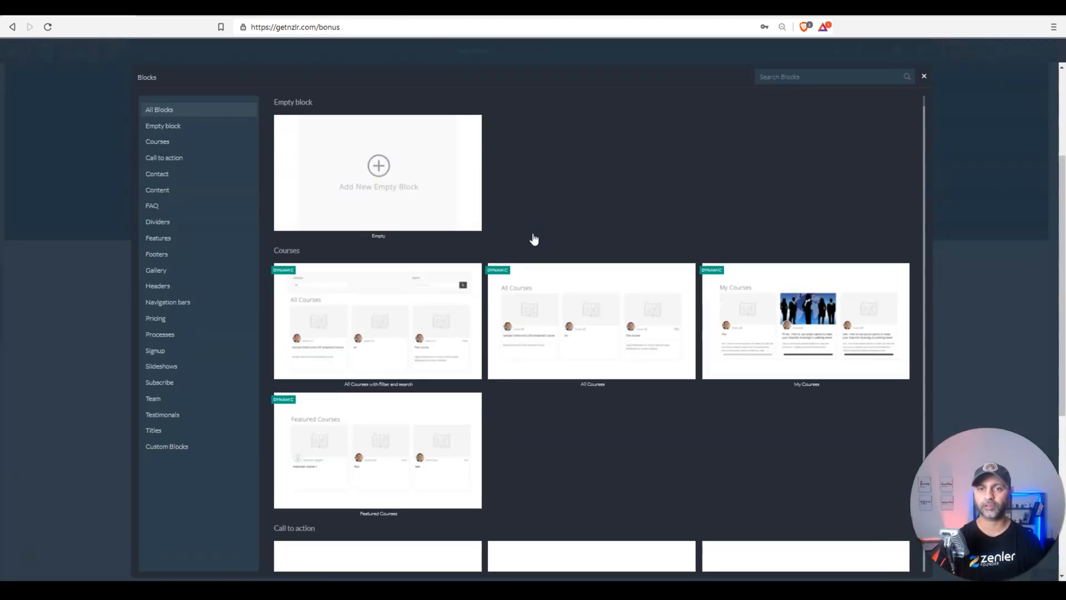
pyautogui.click(186, 449)
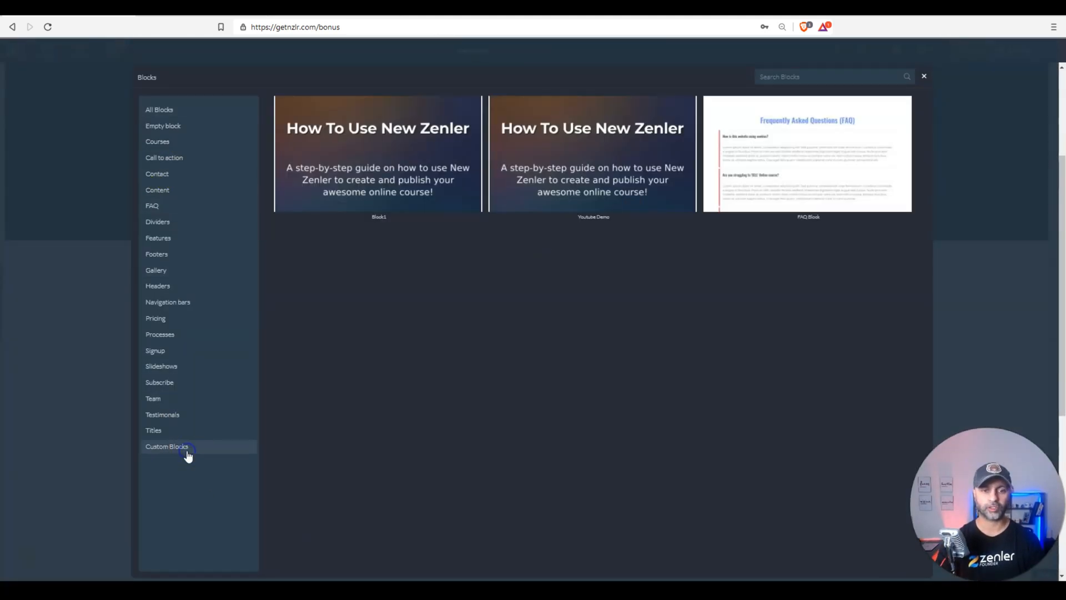
pyautogui.click(840, 147)
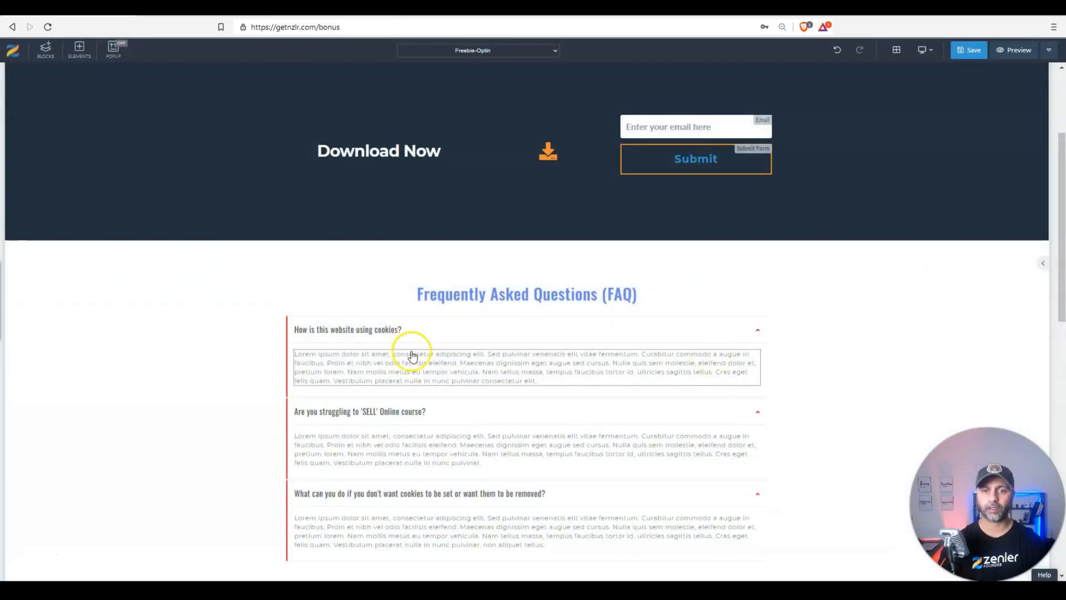
pyautogui.scroll(-1, 411, 354)
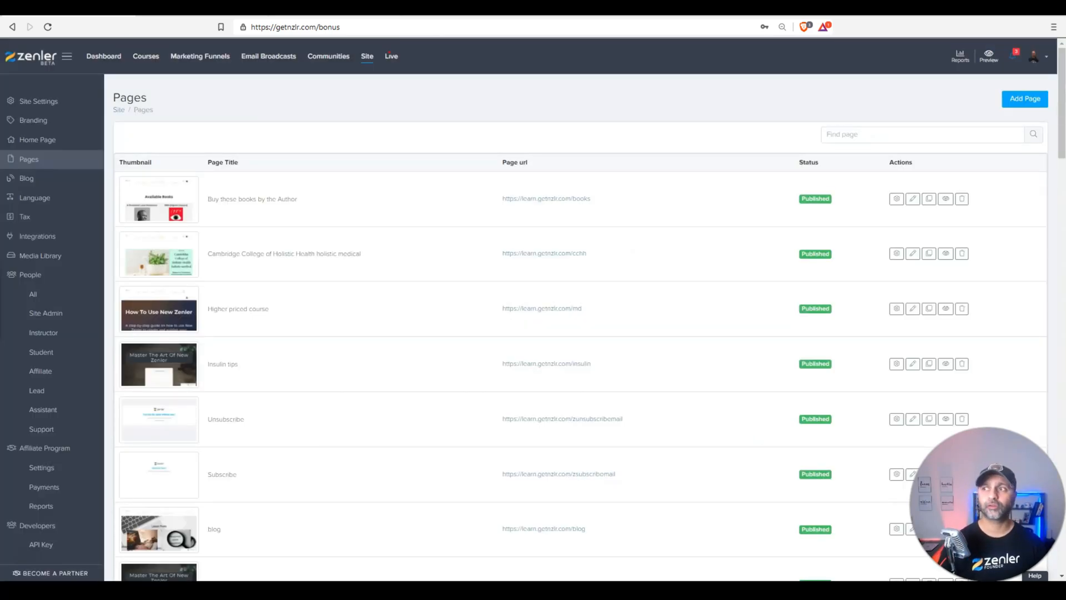
# Look over the sites listed under the account, including the ZZ Templates site.
pyautogui.click(1036, 55)
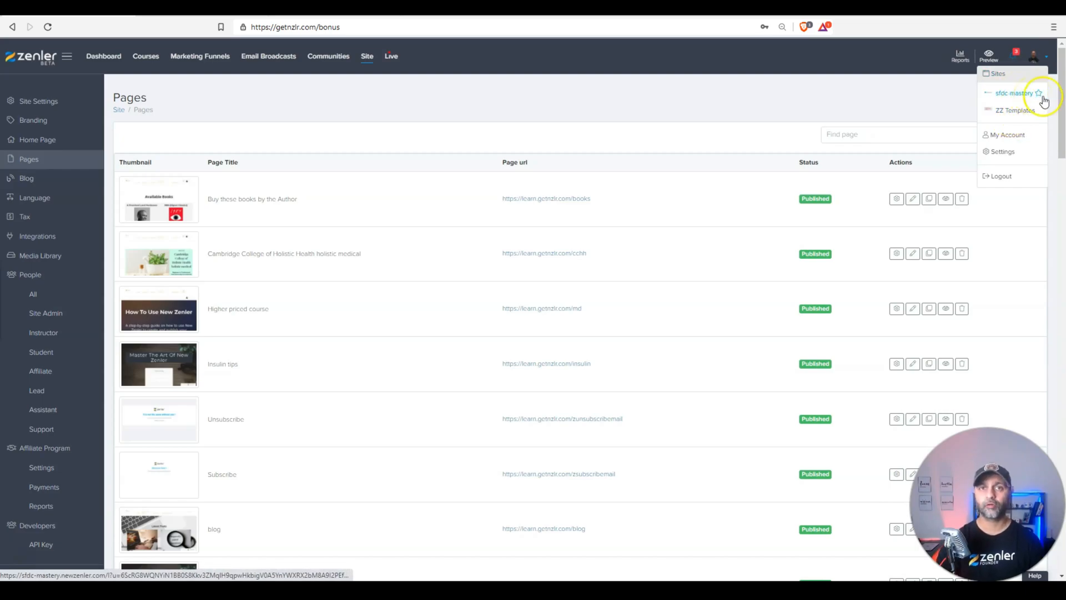
pyautogui.click(1014, 116)
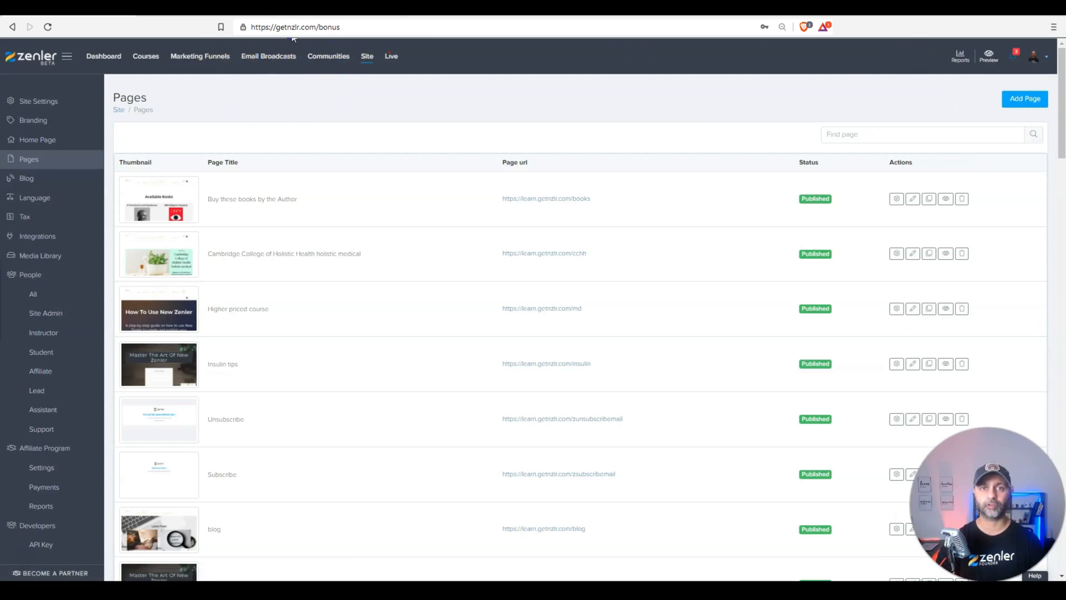
pyautogui.click(1033, 56)
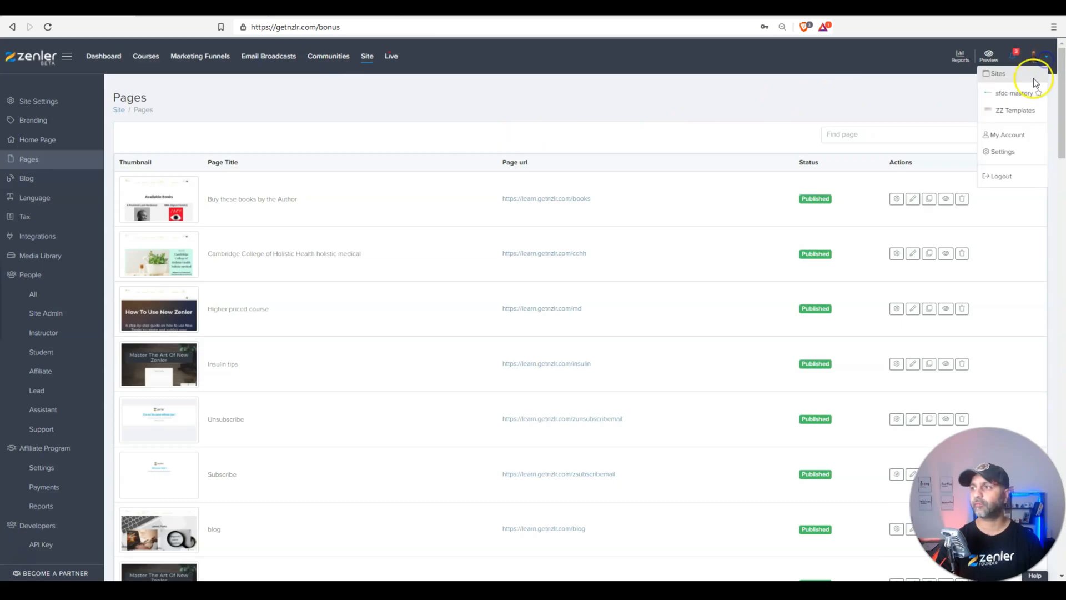
pyautogui.click(1005, 113)
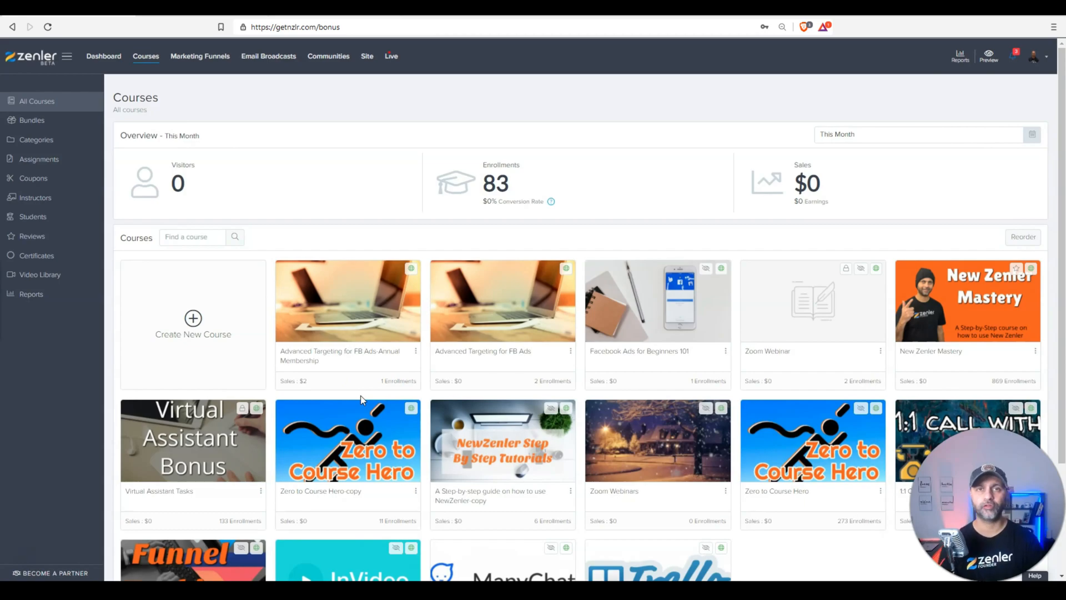
# Open the sales page of the "Advanced Targeting for FB Ads-Annual Membership" course in the page builder.
pyautogui.click(372, 295)
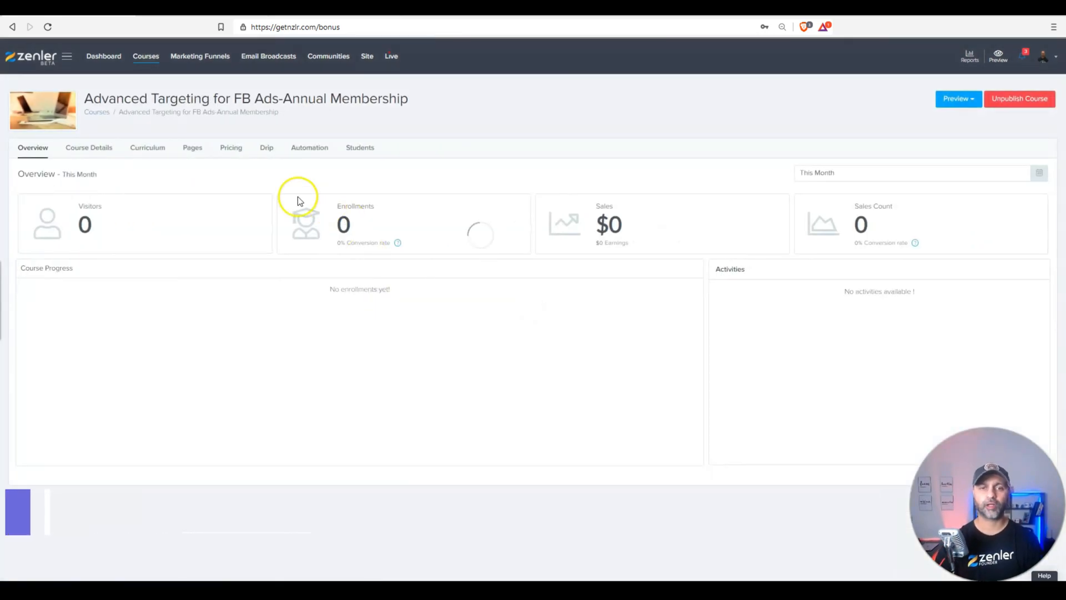
pyautogui.click(193, 149)
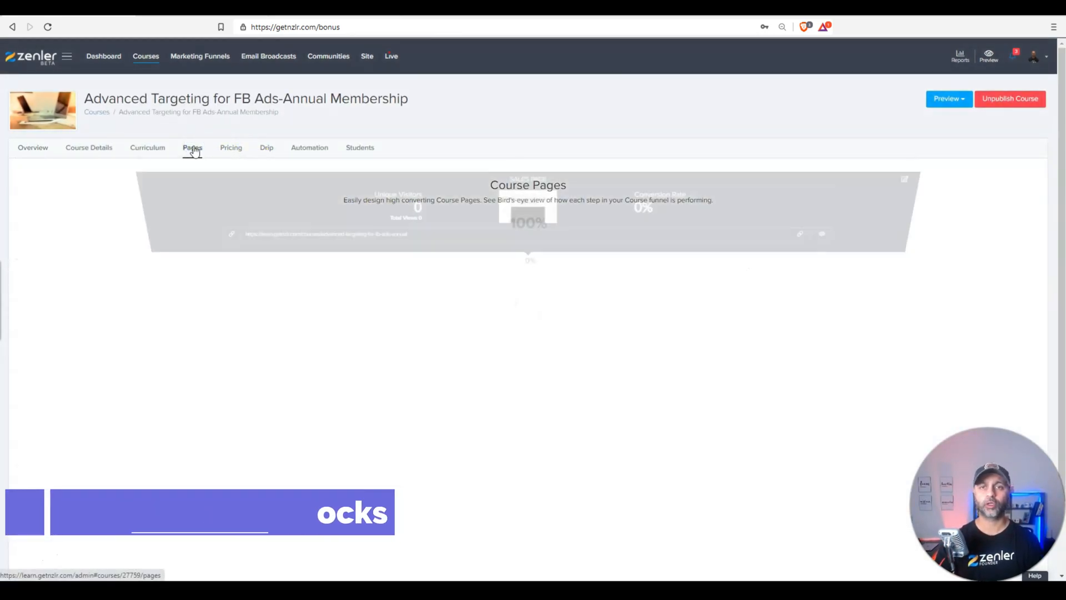
pyautogui.scroll(-2, 850, 283)
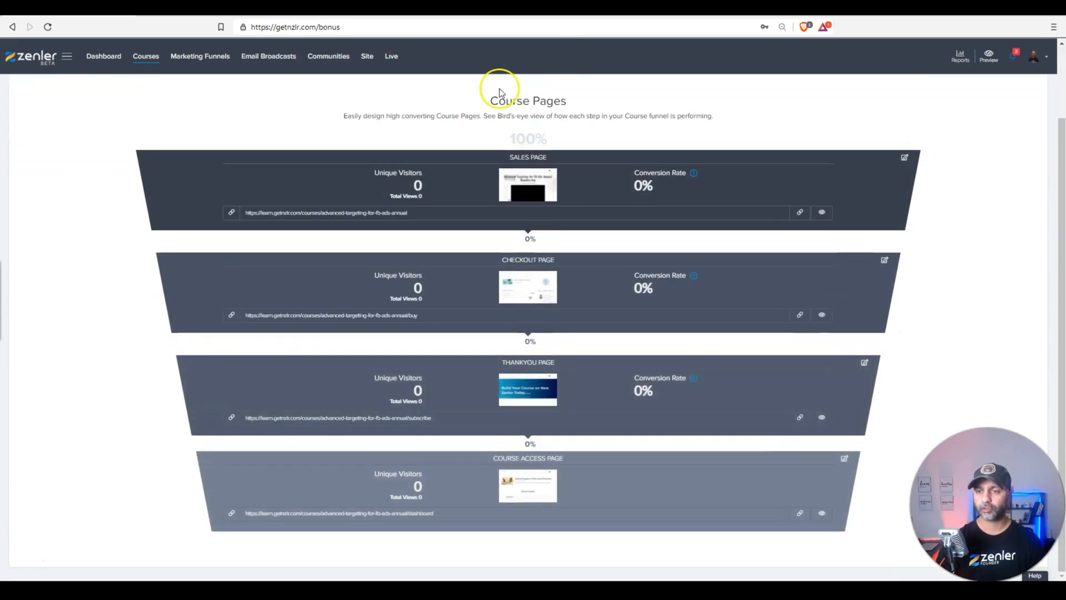
pyautogui.click(905, 159)
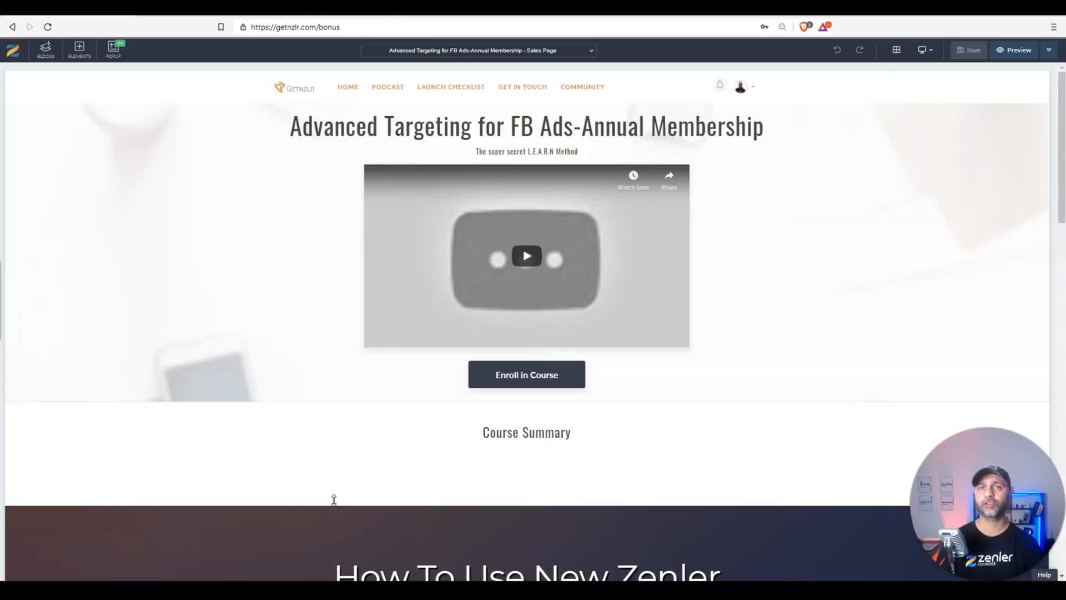
# Open the block library for a new block below the Course Summary section and search it for "Dynamic".
pyautogui.scroll(-4, 549, 368)
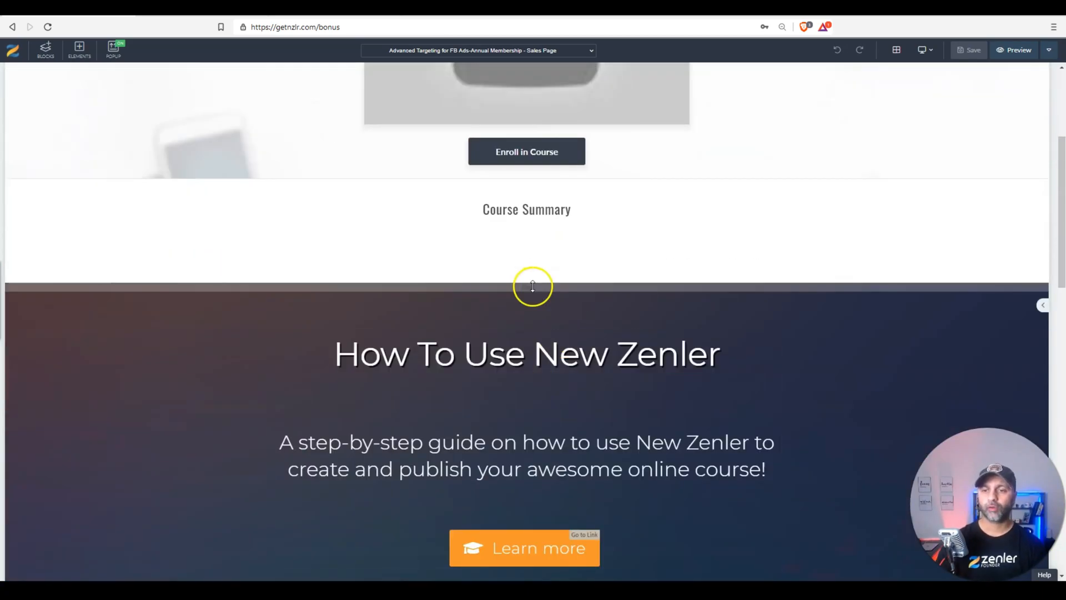
pyautogui.click(530, 279)
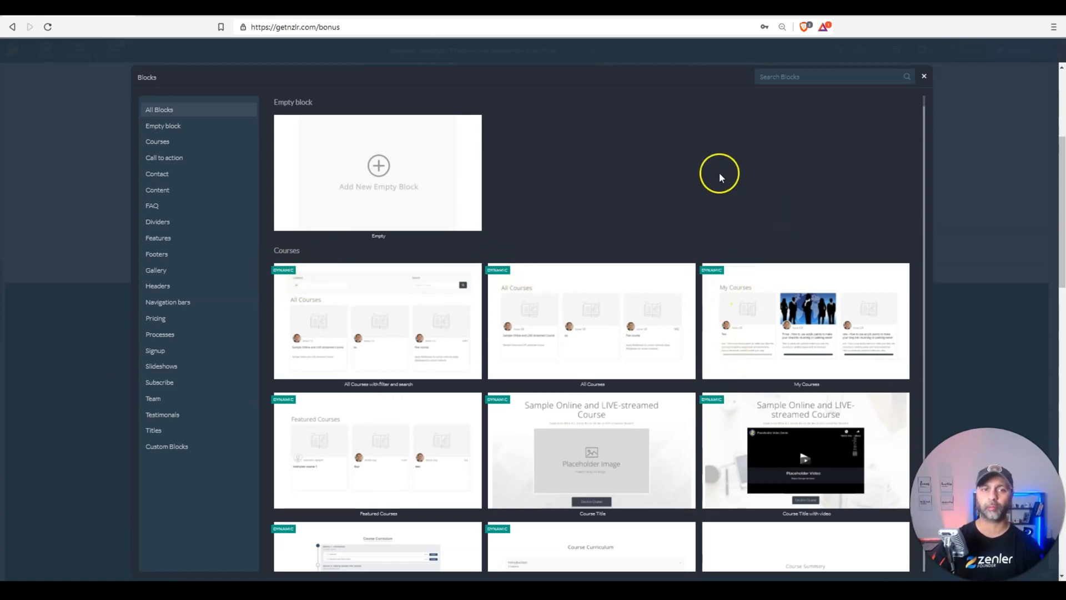
pyautogui.click(817, 77)
pyautogui.write('Dynamic')
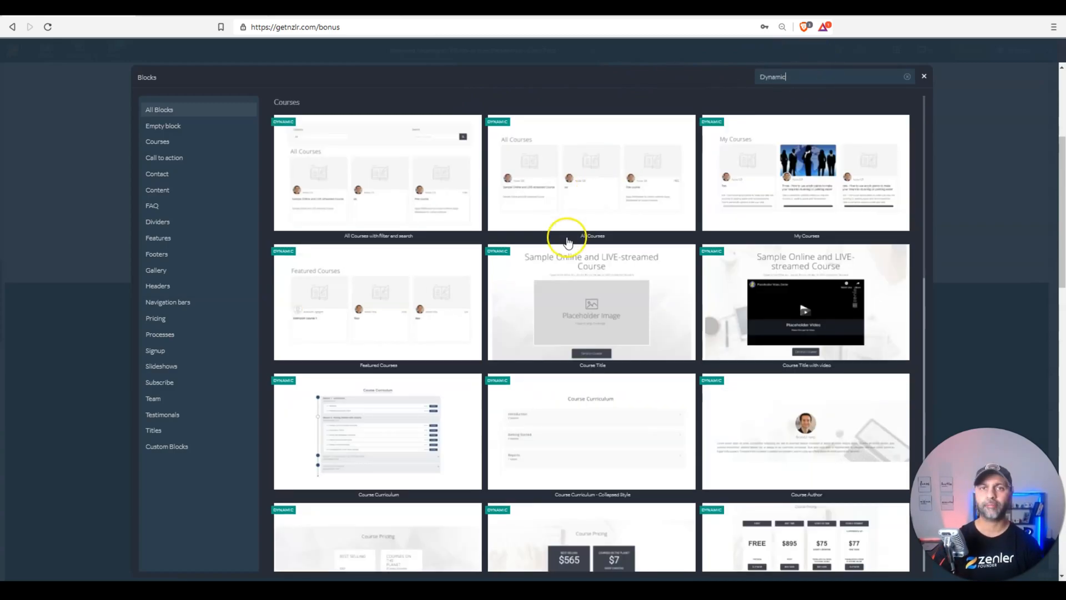
# Browse the dynamic blocks and insert the "Featured Courses" block below the Course Summary section.
pyautogui.scroll(-10, 564, 262)
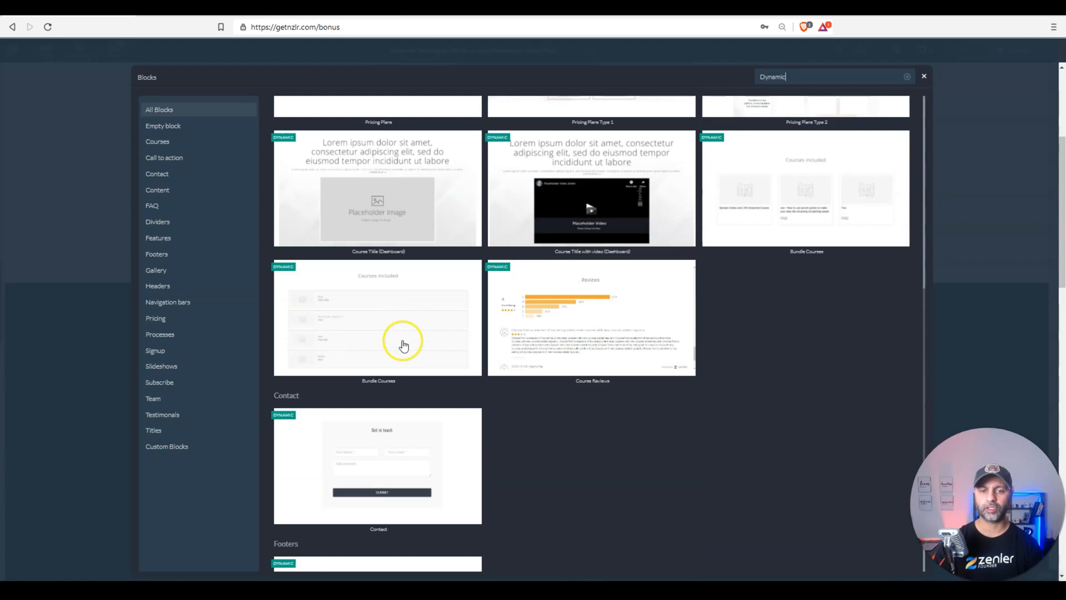
pyautogui.scroll(-5, 811, 441)
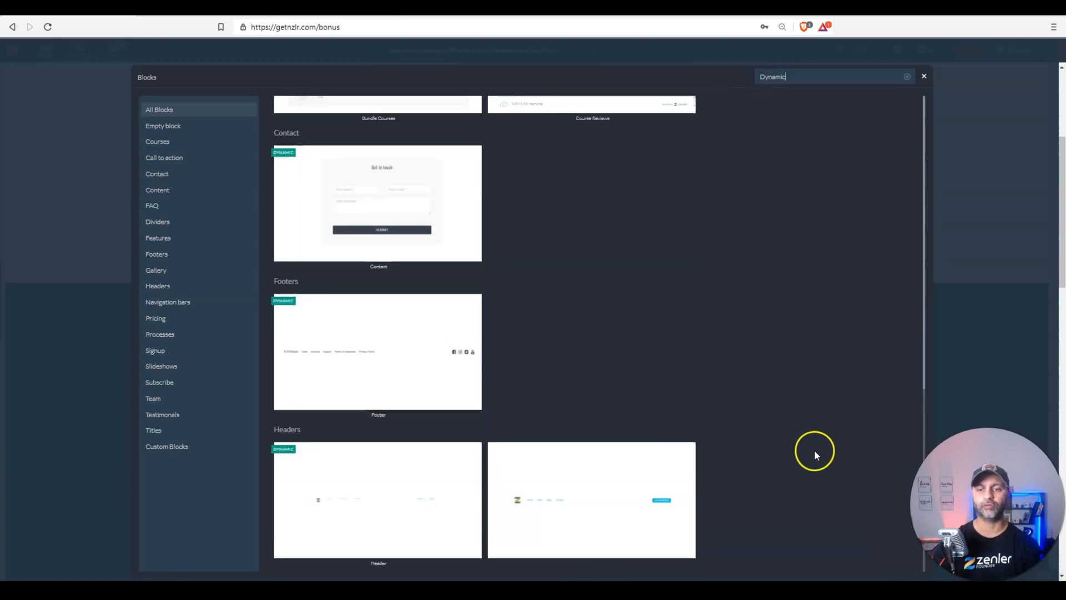
pyautogui.scroll(10, 814, 447)
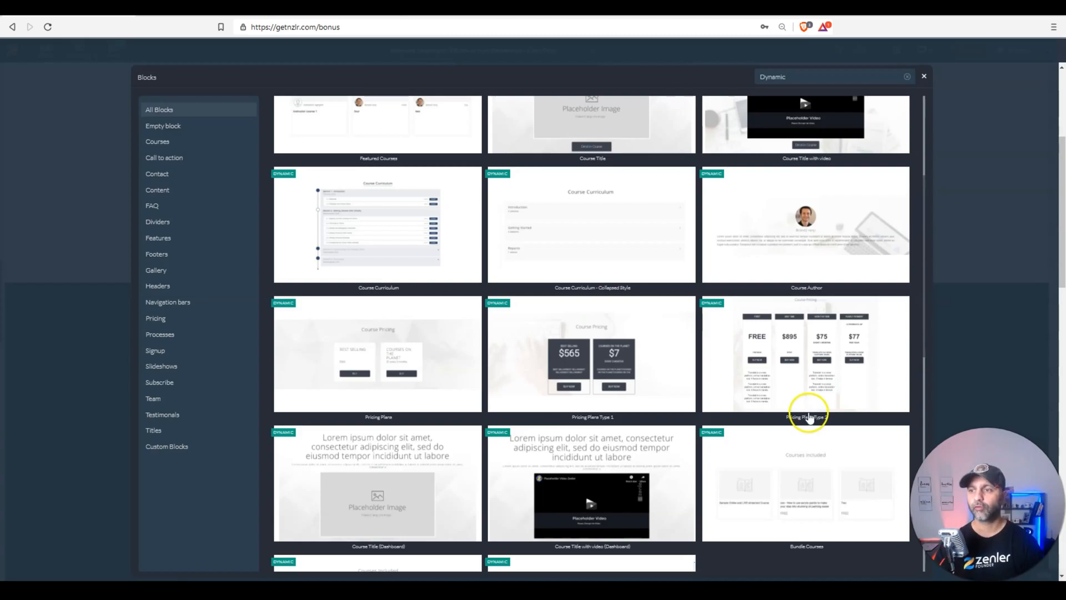
pyautogui.scroll(4, 821, 405)
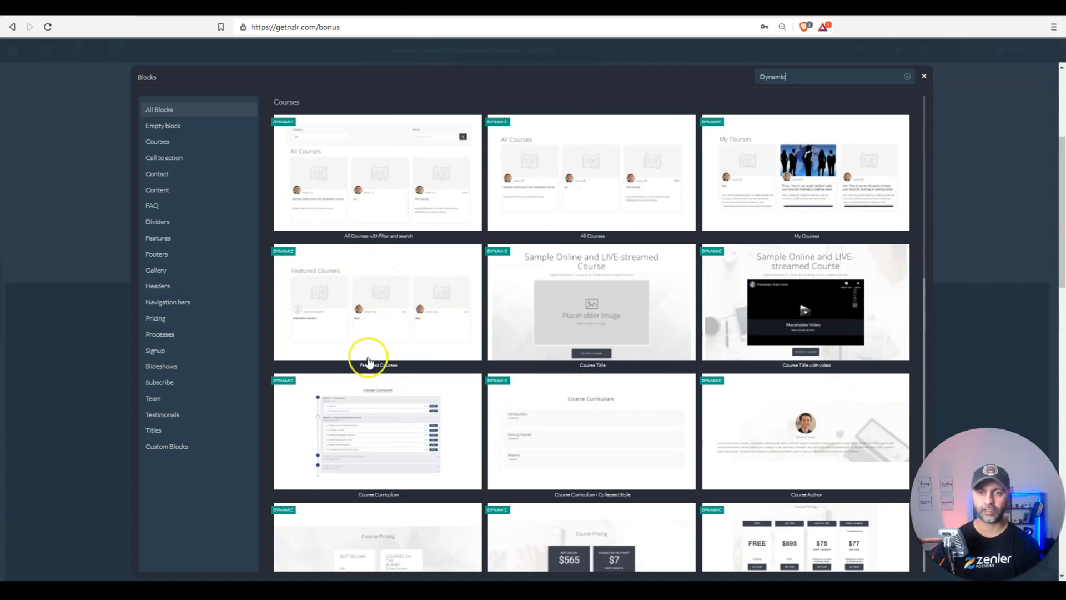
pyautogui.click(396, 303)
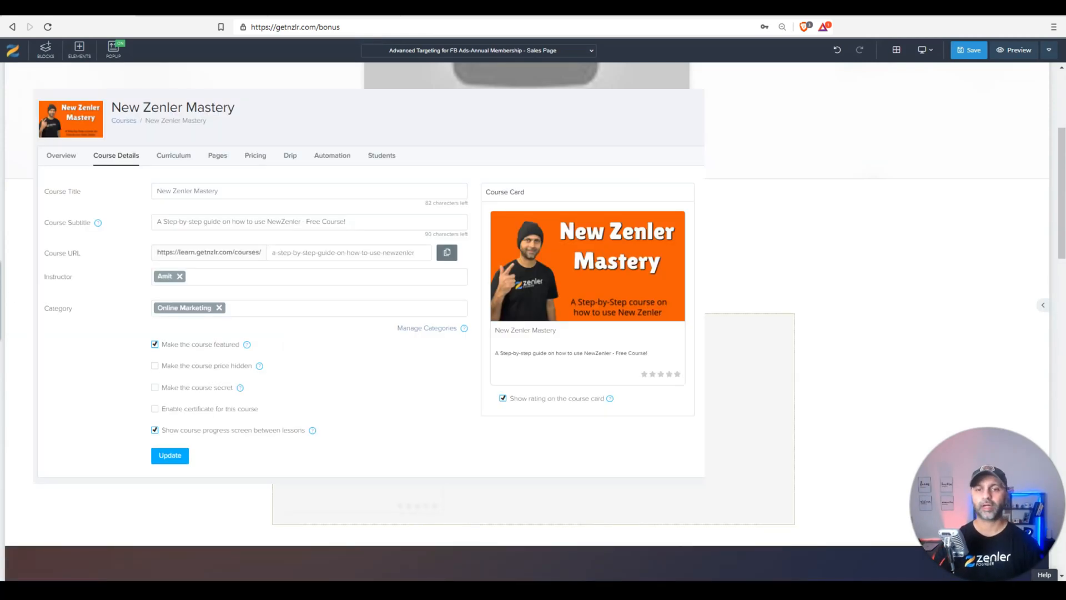
pyautogui.scroll(-3, 527, 333)
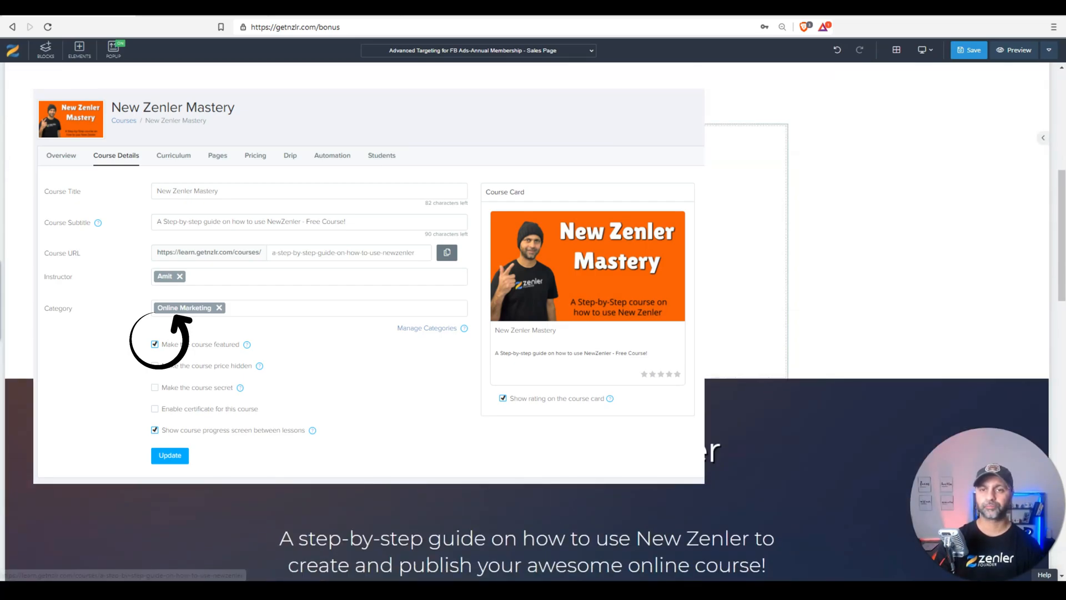
# Give the row holding the Featured Courses block a light grey background color.
pyautogui.click(416, 146)
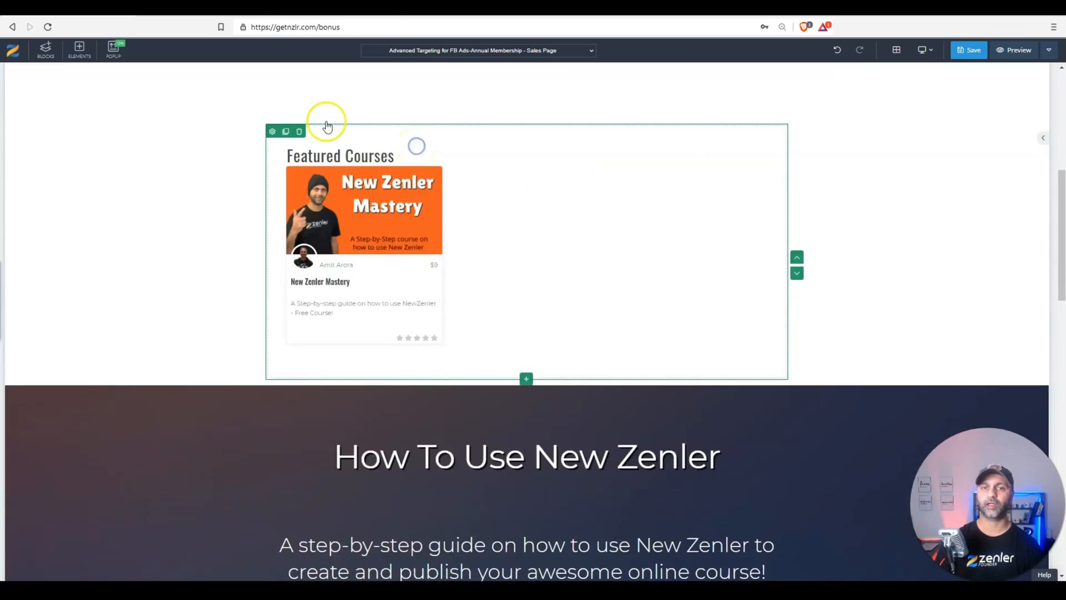
pyautogui.click(271, 134)
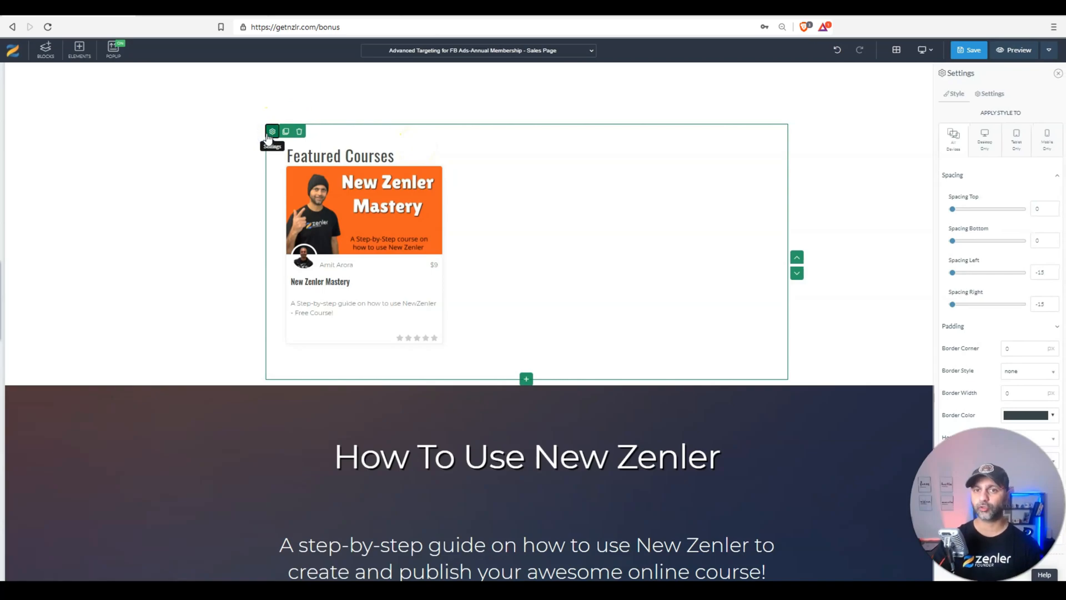
pyautogui.click(1025, 415)
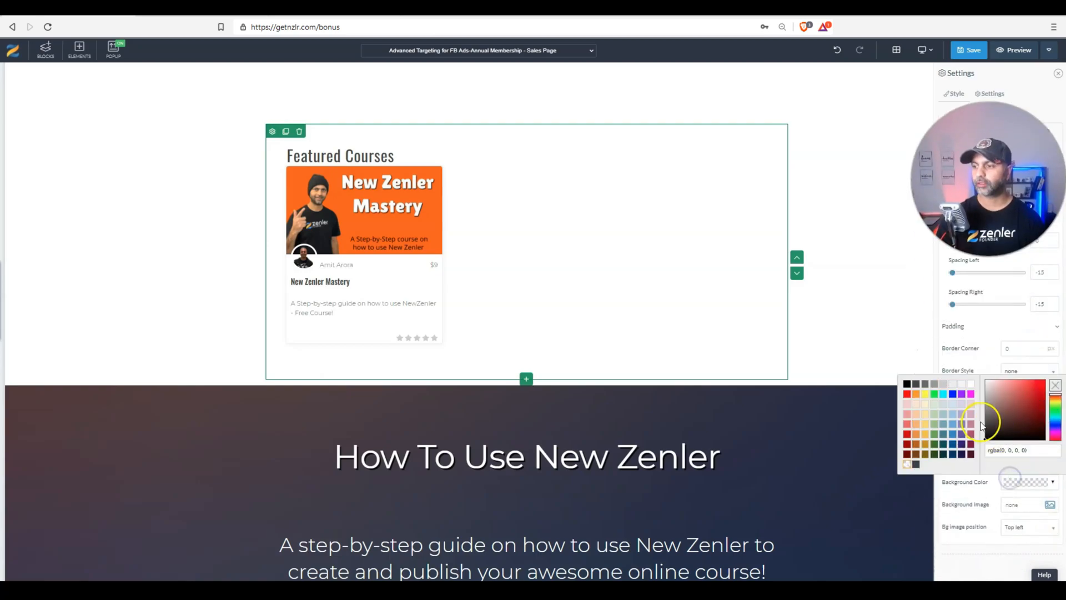
pyautogui.click(954, 384)
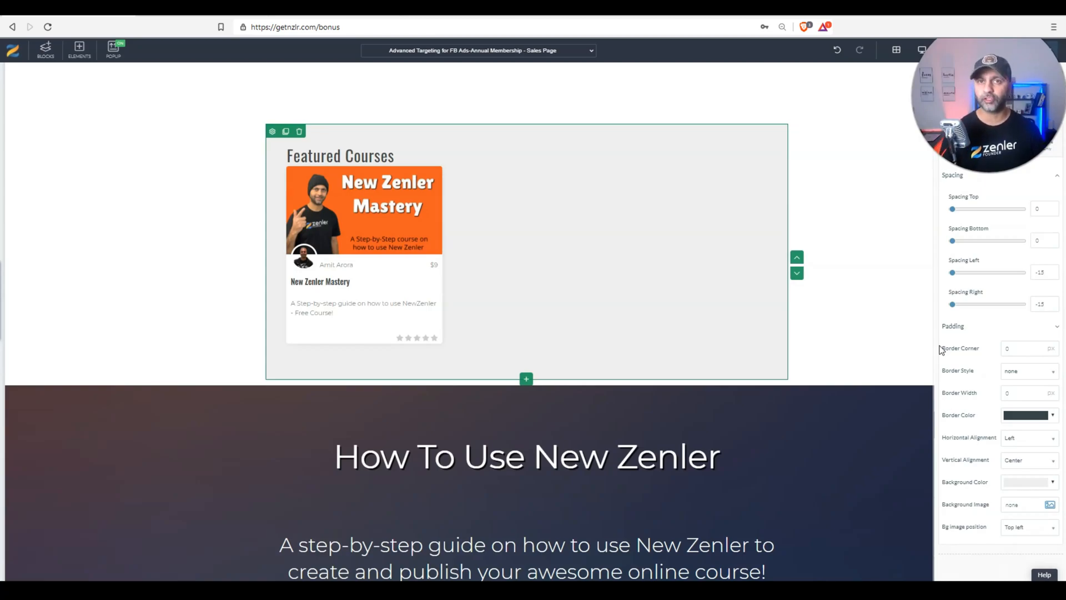
pyautogui.click(526, 381)
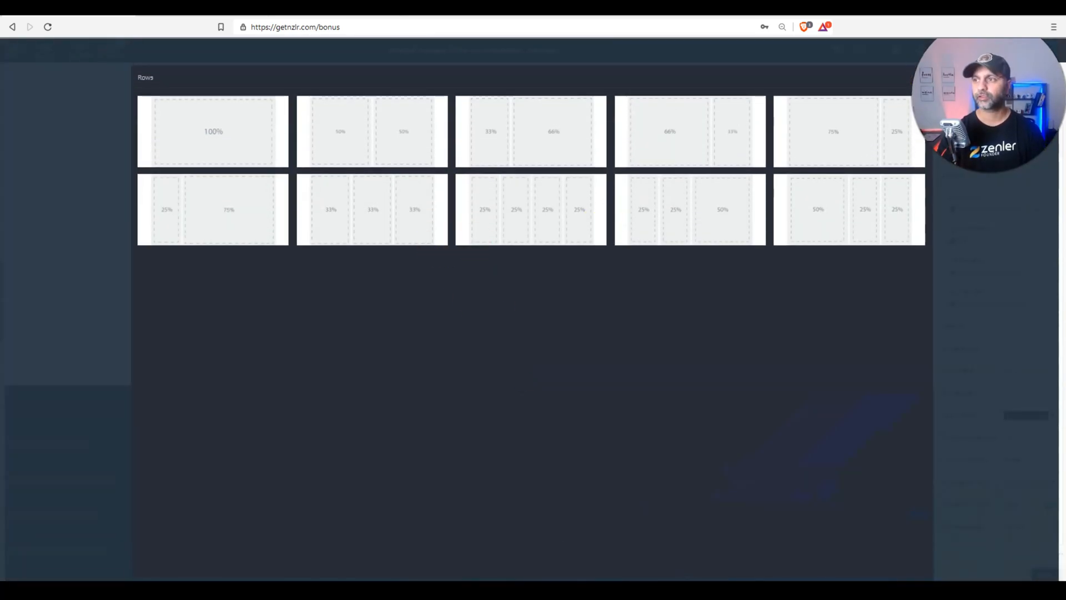
pyautogui.click(923, 78)
pyautogui.click(539, 390)
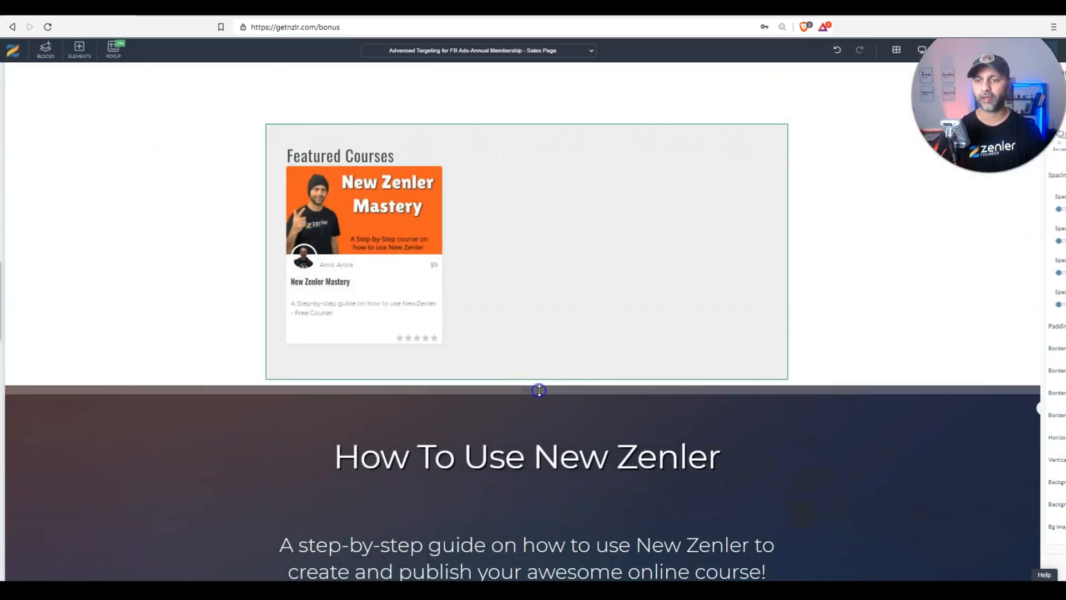
# Insert the dynamic "All Courses" block directly below the section with the Enroll in Course button.
pyautogui.scroll(3, 545, 159)
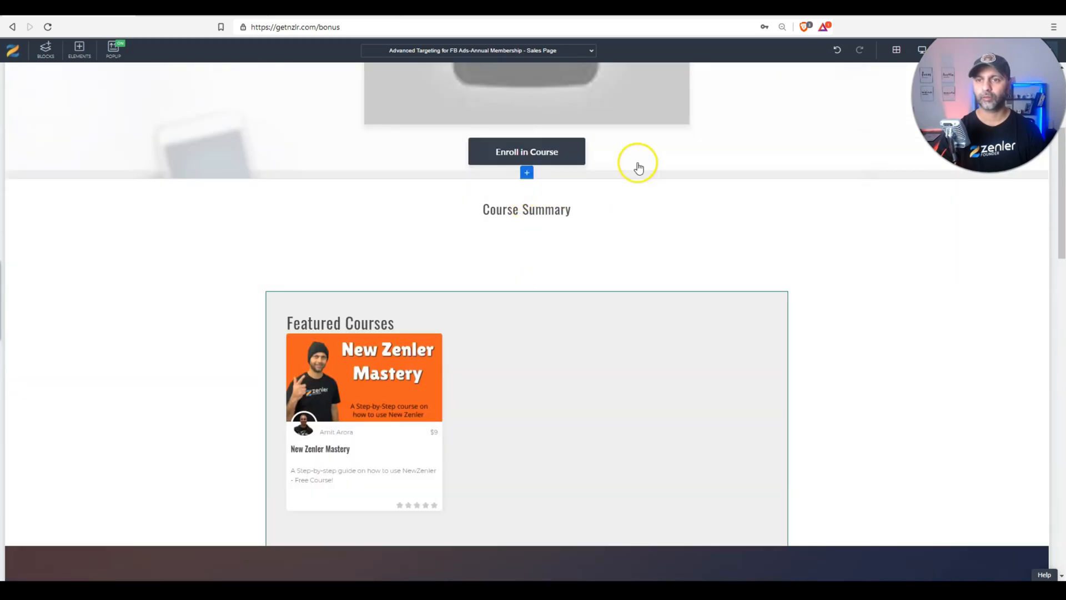
pyautogui.click(527, 172)
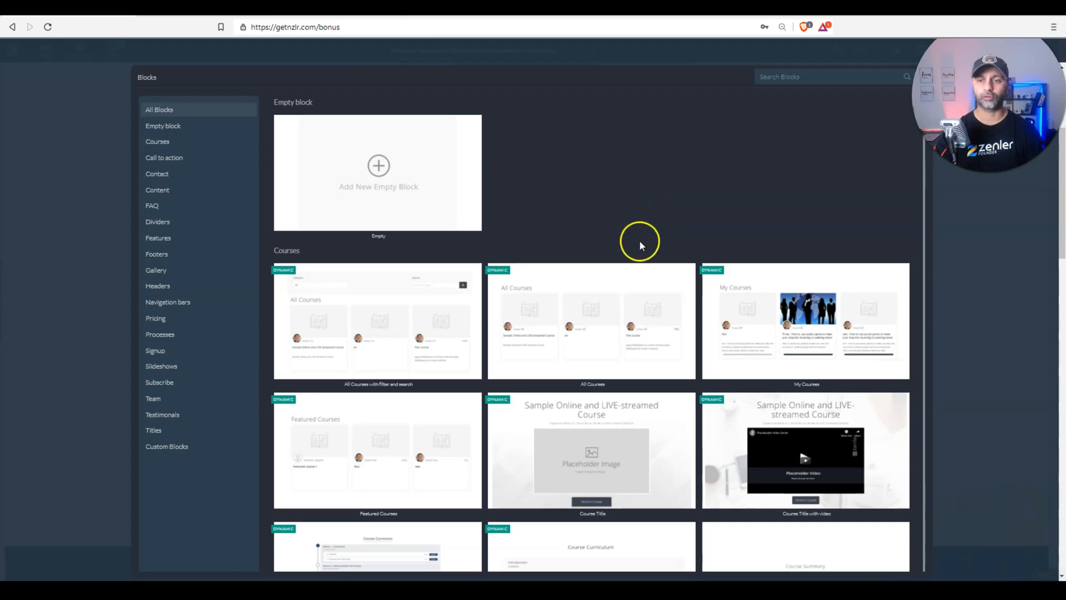
pyautogui.click(595, 283)
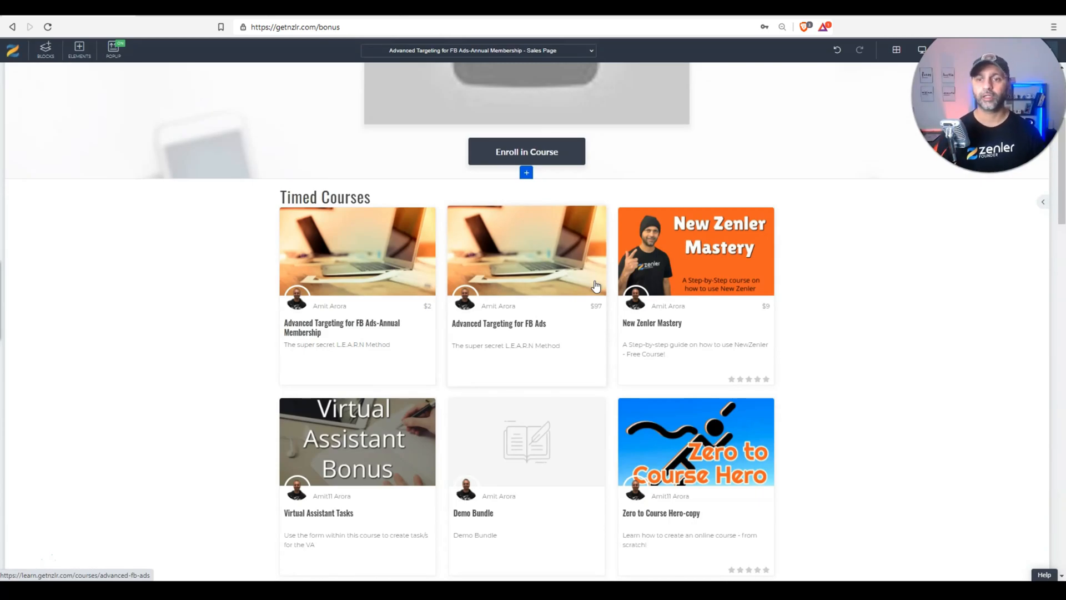
pyautogui.scroll(-3, 550, 409)
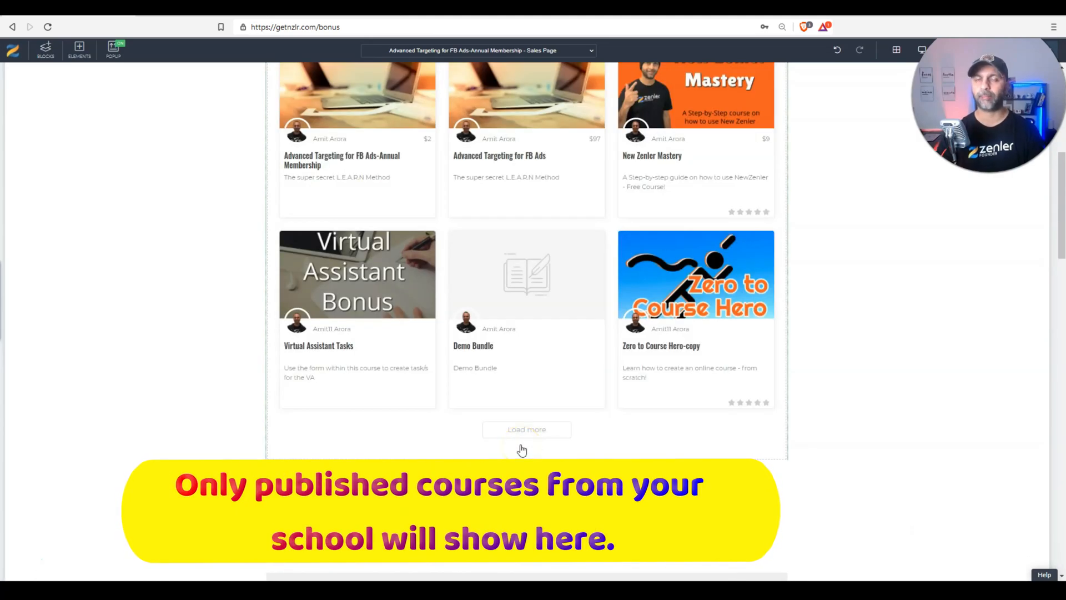
# Open the settings of the newly inserted All Courses block.
pyautogui.scroll(5, 524, 430)
pyautogui.click(342, 313)
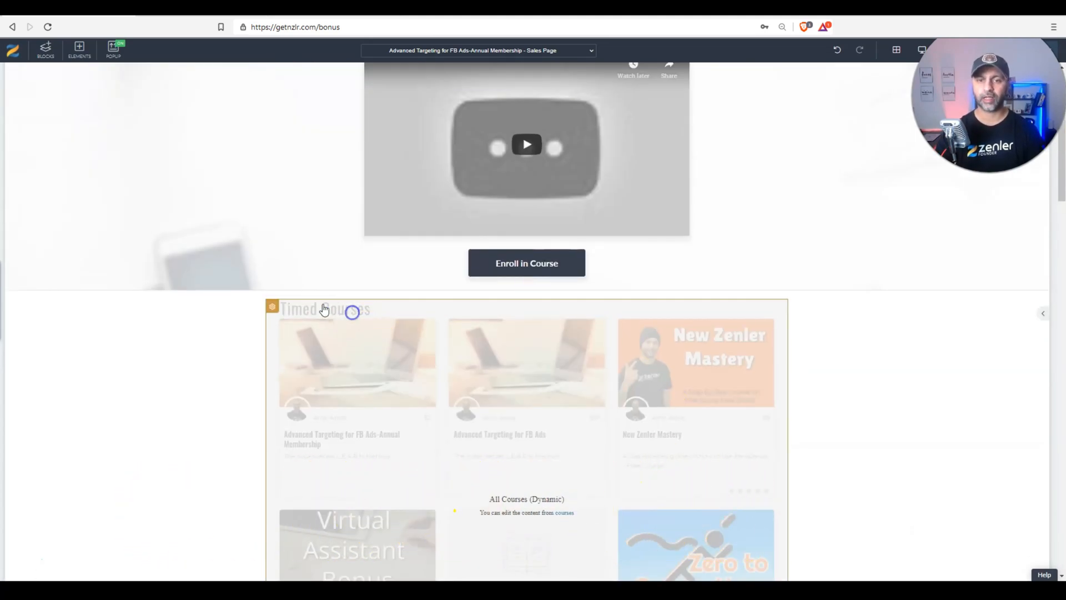
pyautogui.click(272, 305)
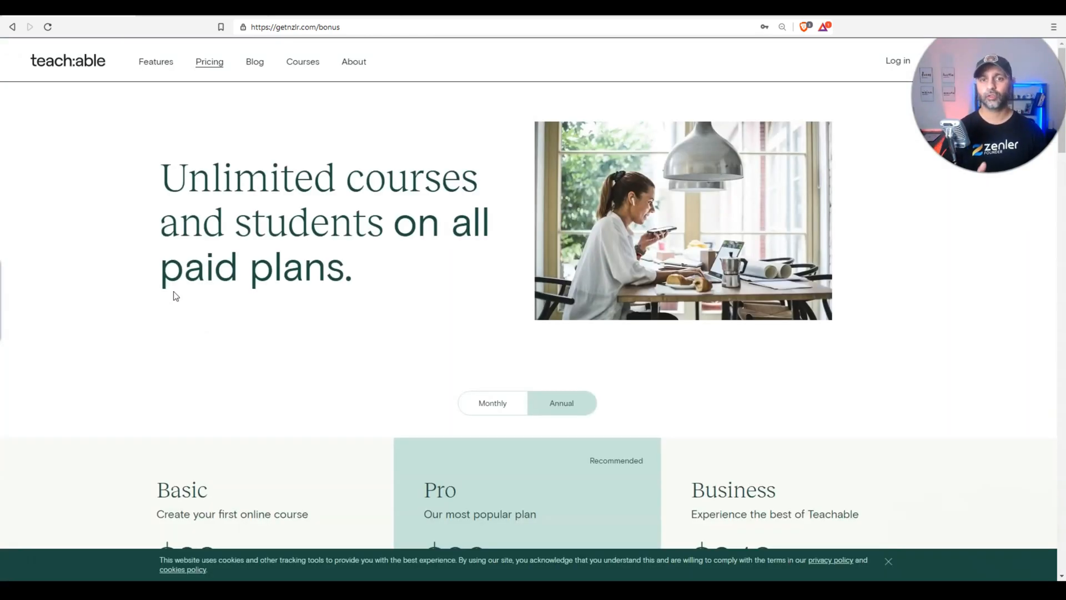
# Examine the annual plans on Teachable's pricing page, marking the transaction fee entry of the Basic plan.
pyautogui.scroll(-5, 356, 297)
pyautogui.scroll(-3, 172, 242)
pyautogui.moveTo(272, 295); pyautogui.dragTo(154, 296)
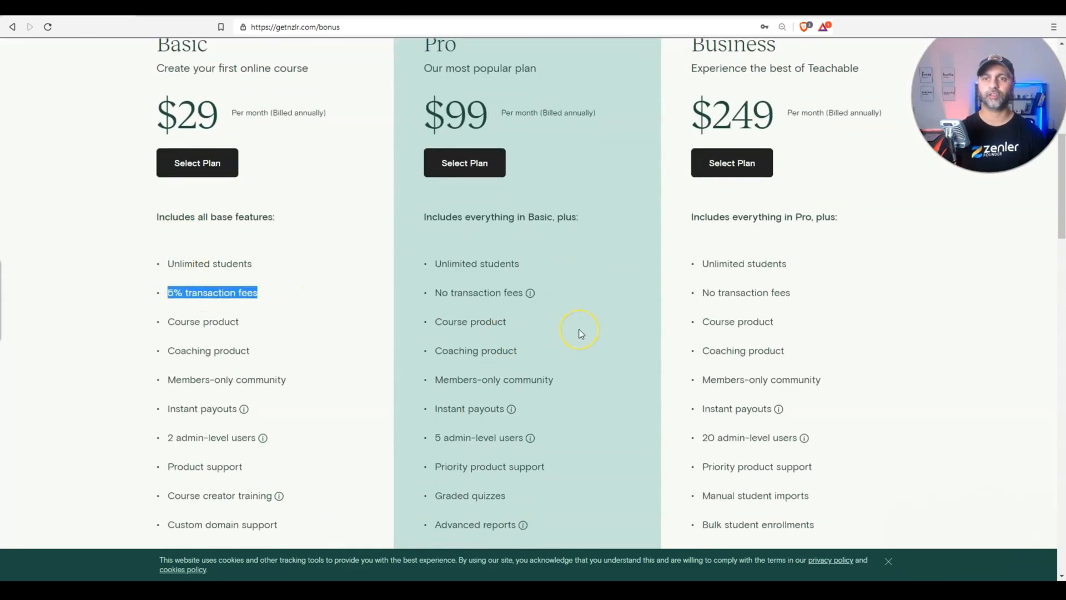
pyautogui.scroll(2, 581, 334)
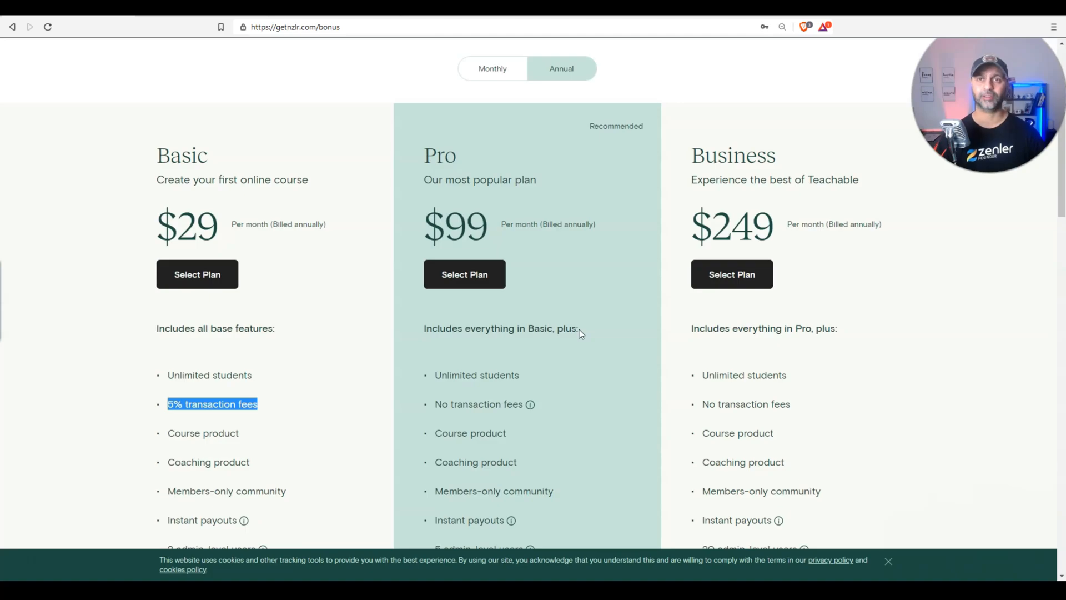
# Switch the Teachable plans to monthly billing and examine the Basic plan's price and the plans' feature lists.
pyautogui.click(503, 69)
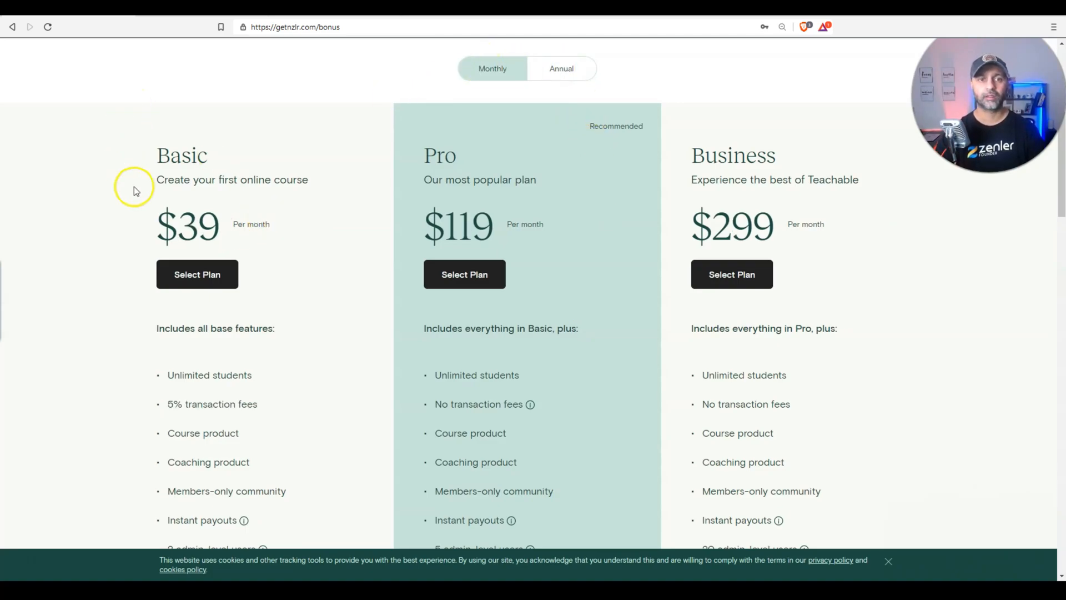
pyautogui.moveTo(226, 226); pyautogui.dragTo(138, 214)
pyautogui.click(149, 222)
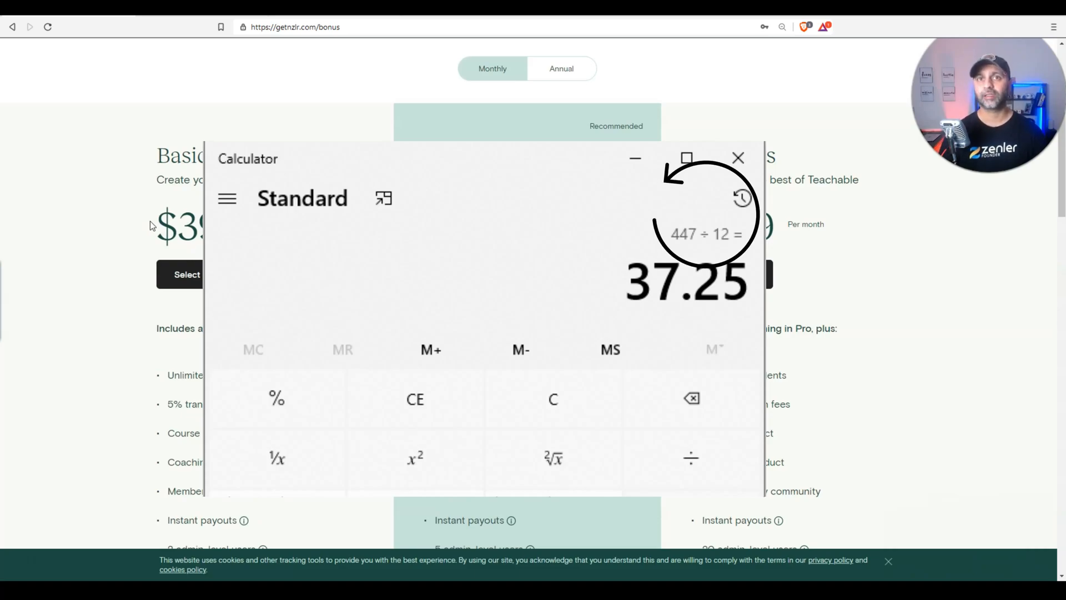
pyautogui.scroll(-3, 392, 286)
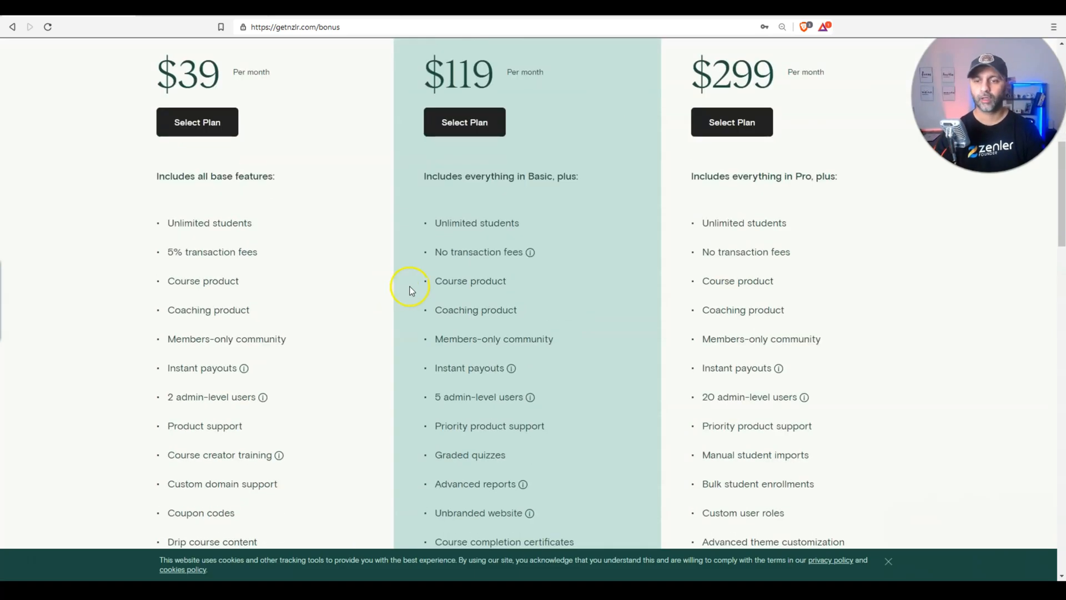
pyautogui.moveTo(528, 243)
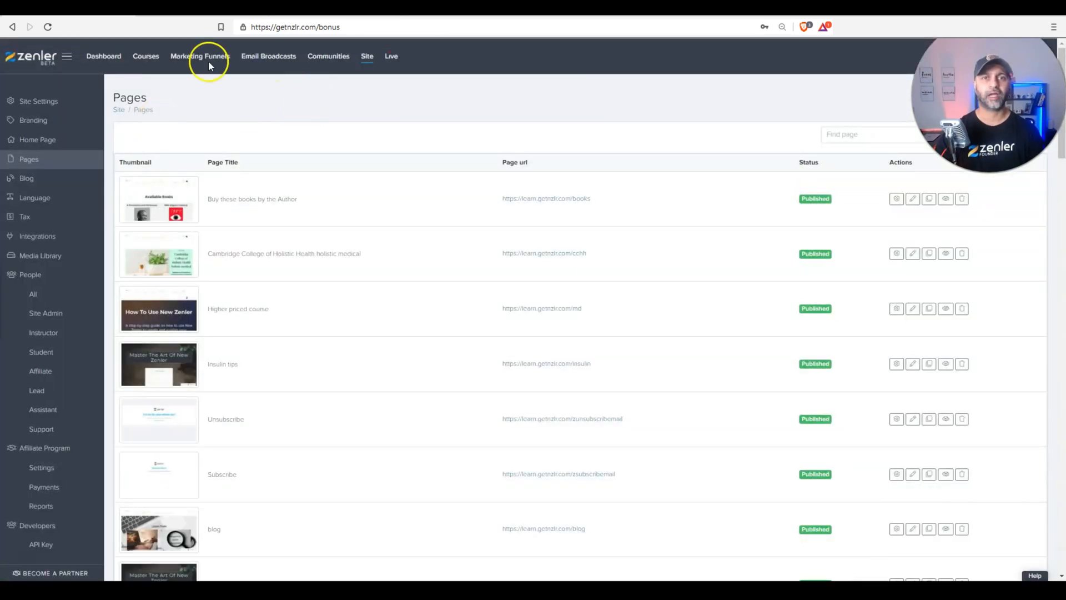
# Open the Monthly Subscription Plan of the "Advanced Targeting for FB Ads" course for editing and view its community choices.
pyautogui.click(156, 61)
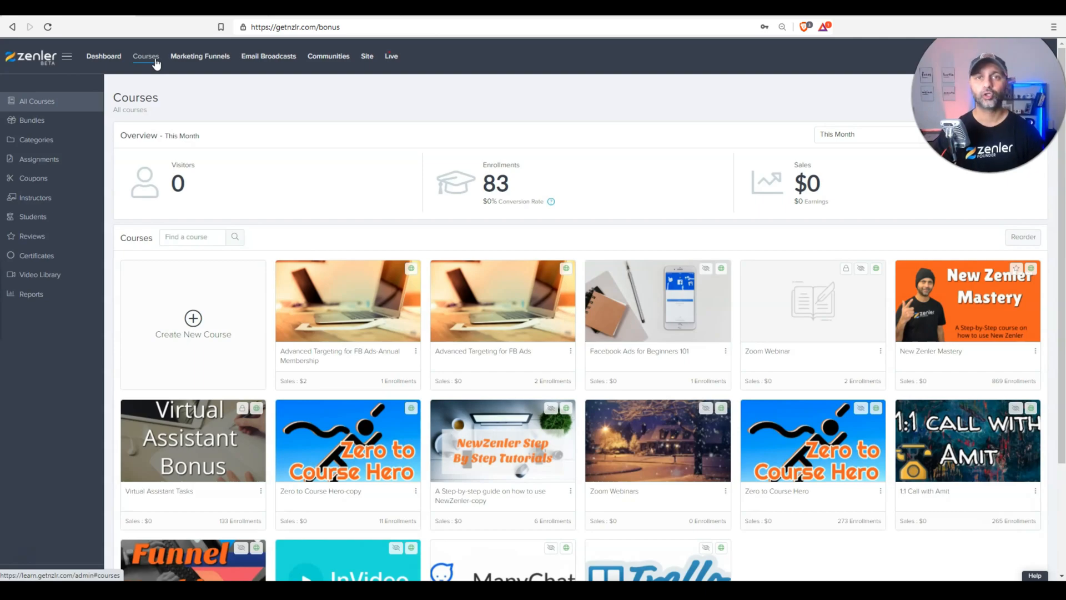
pyautogui.click(493, 318)
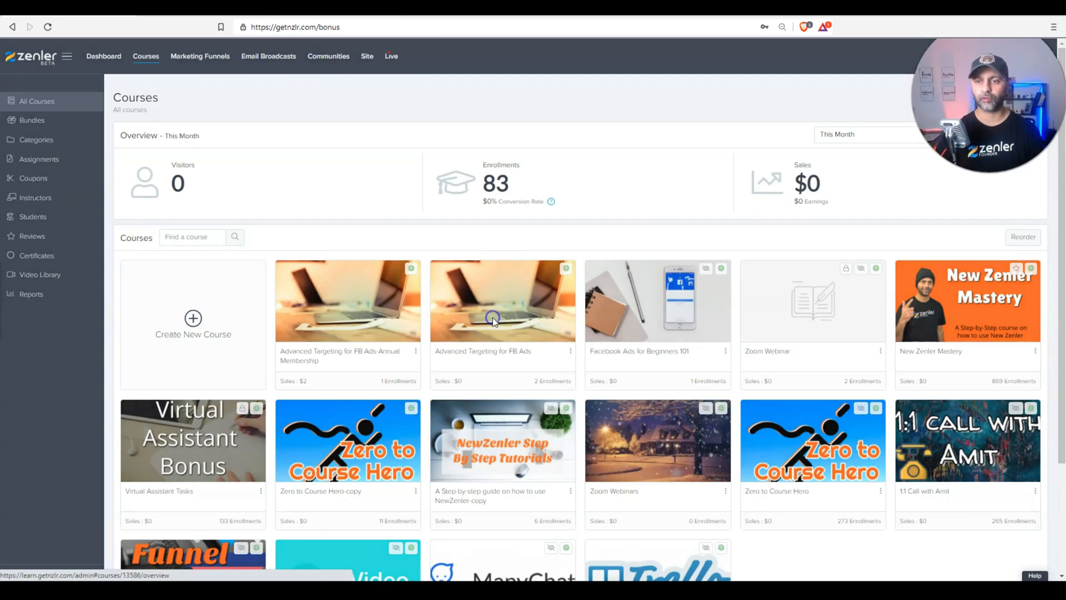
pyautogui.click(246, 148)
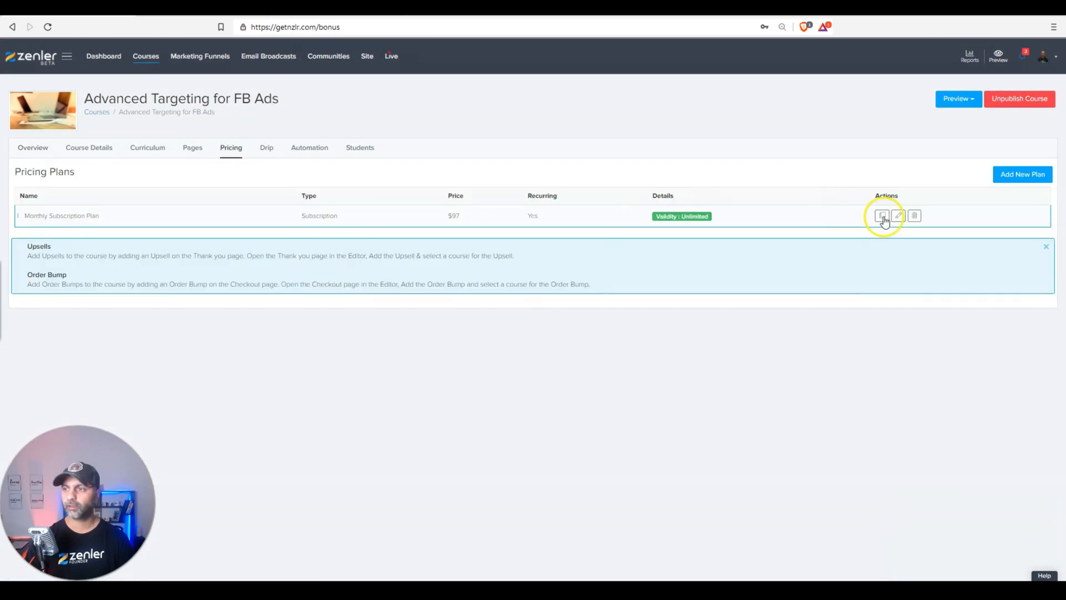
pyautogui.click(899, 216)
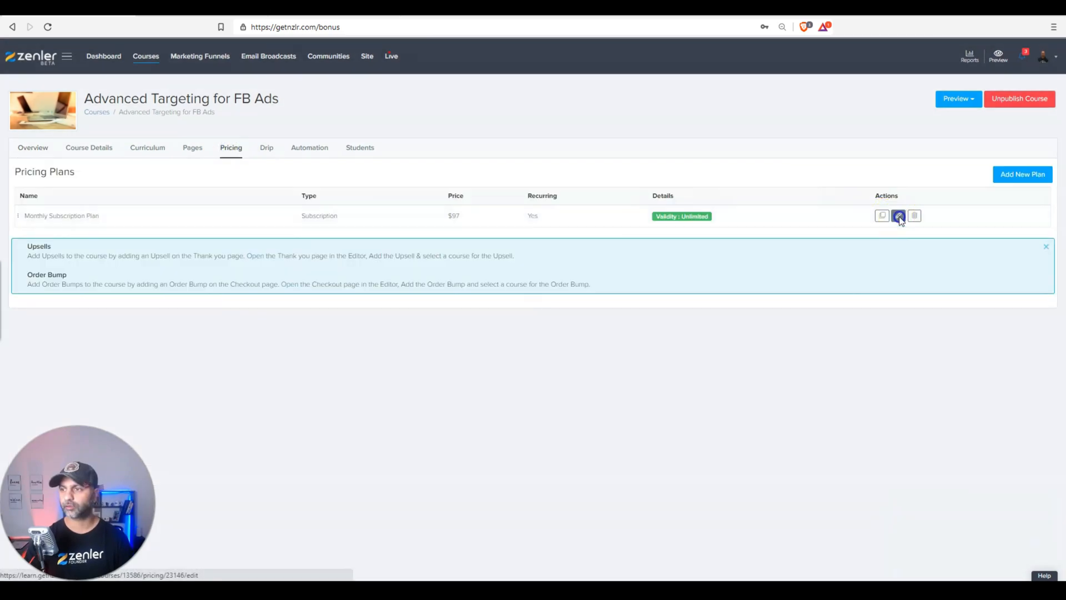
pyautogui.scroll(-3, 257, 291)
pyautogui.click(283, 463)
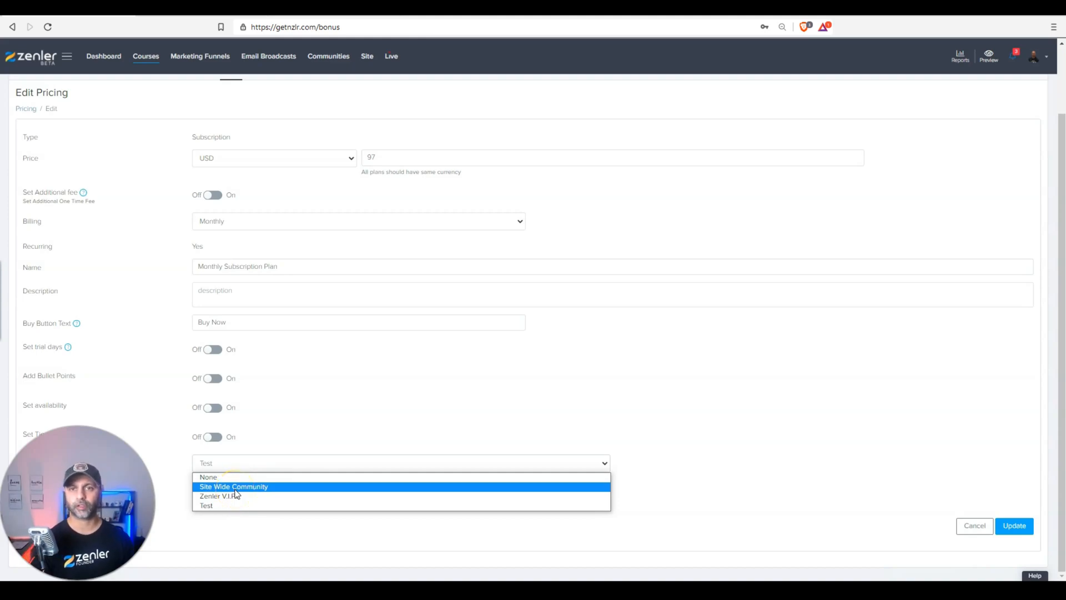
# Start a new community for course/bundle plans, selecting only "Monthly Subscription" under "A Step-by-step guide on how to use NewZenler-copy".
pyautogui.click(330, 58)
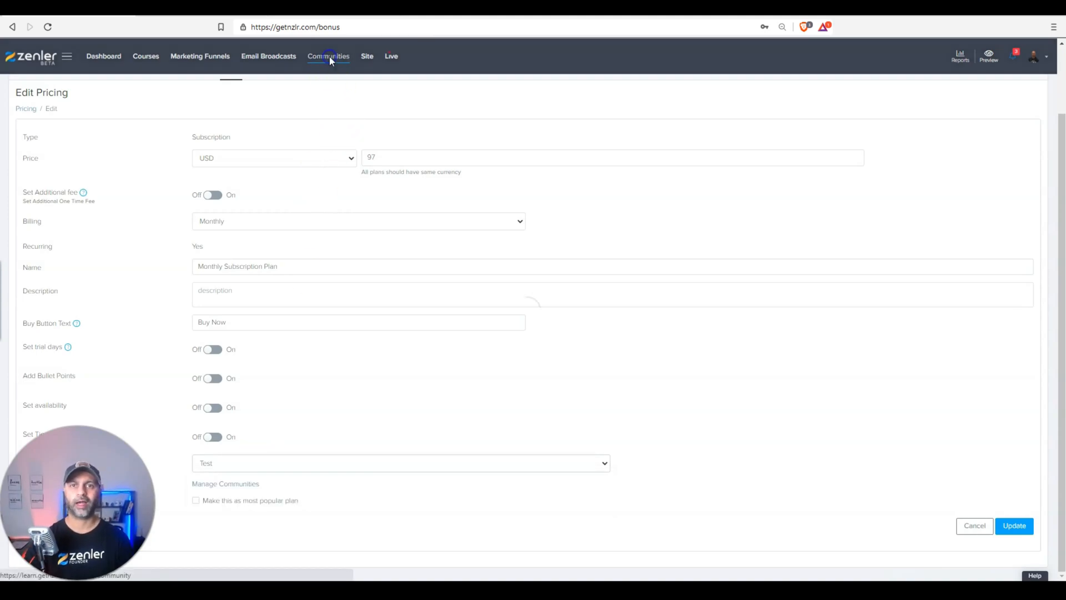
pyautogui.click(966, 103)
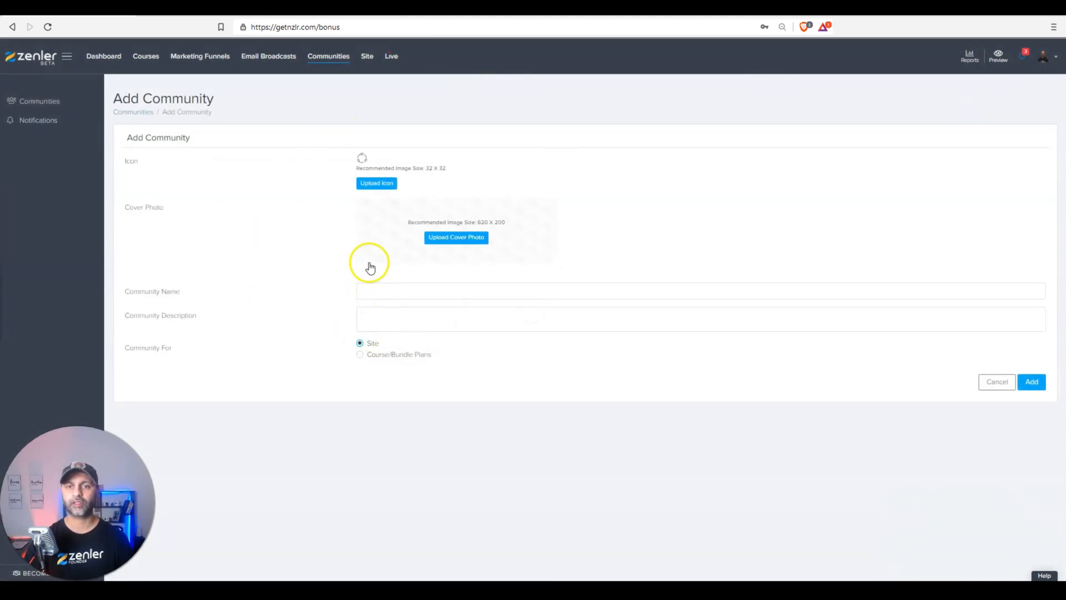
pyautogui.click(436, 354)
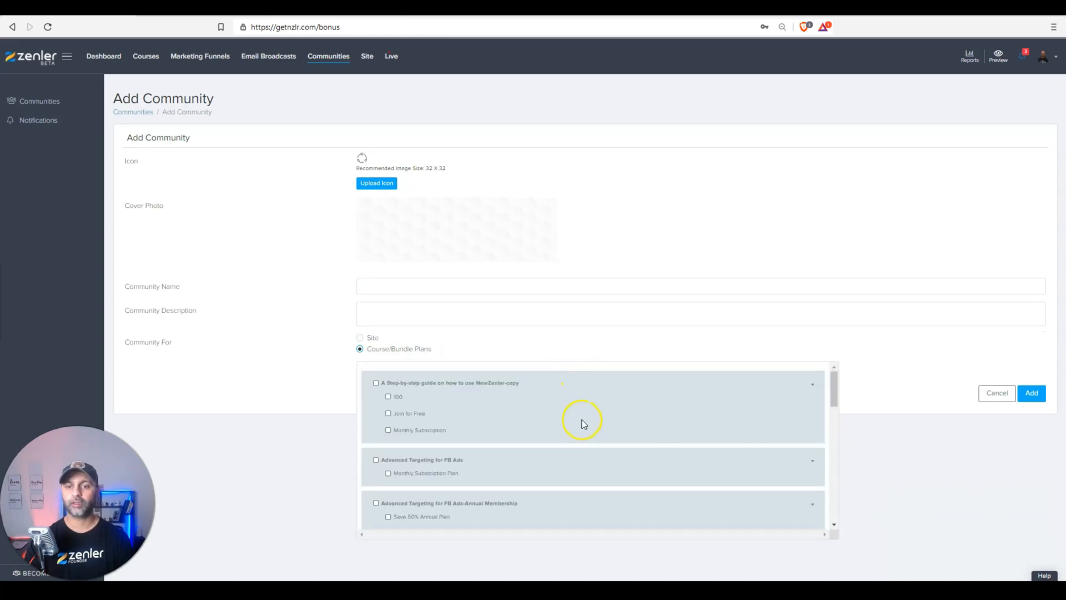
pyautogui.click(375, 384)
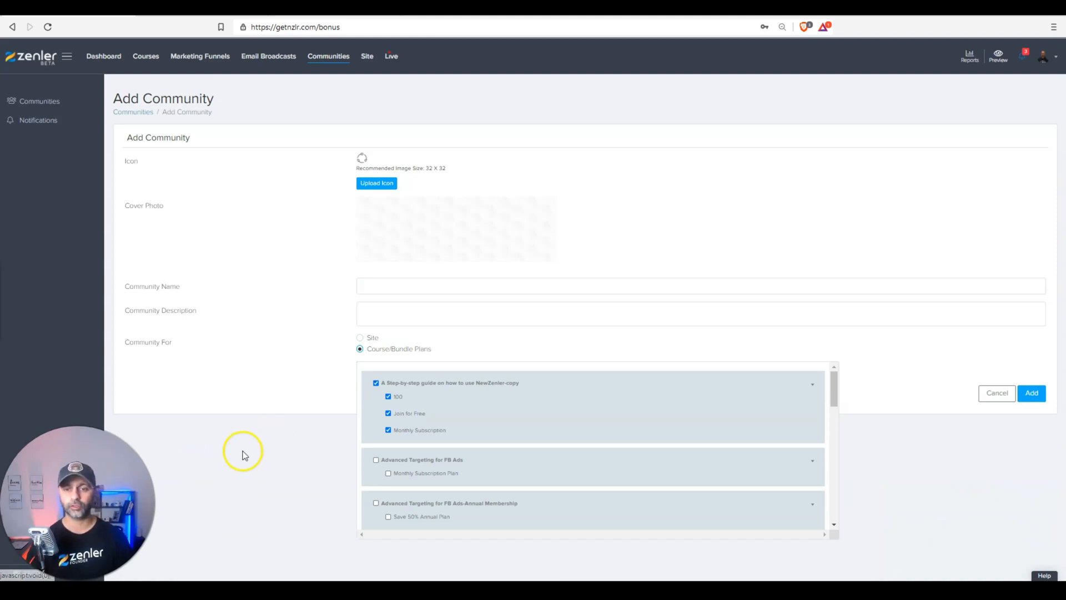
pyautogui.click(388, 396)
pyautogui.click(389, 414)
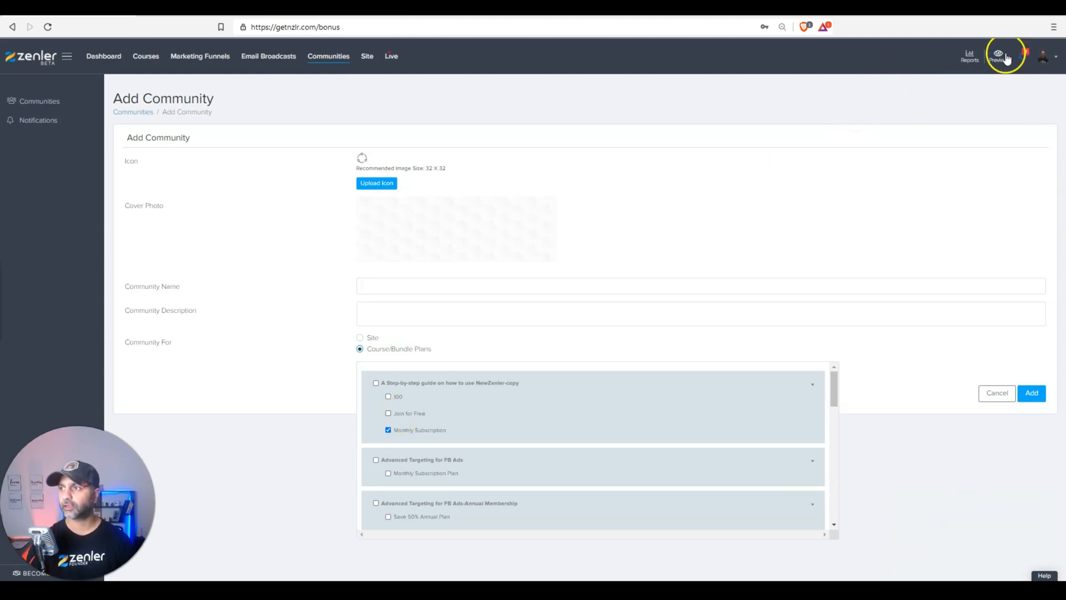
# Open the newest notification's community post in "Do this First Before you Start" and read it, marking its text.
pyautogui.click(1025, 55)
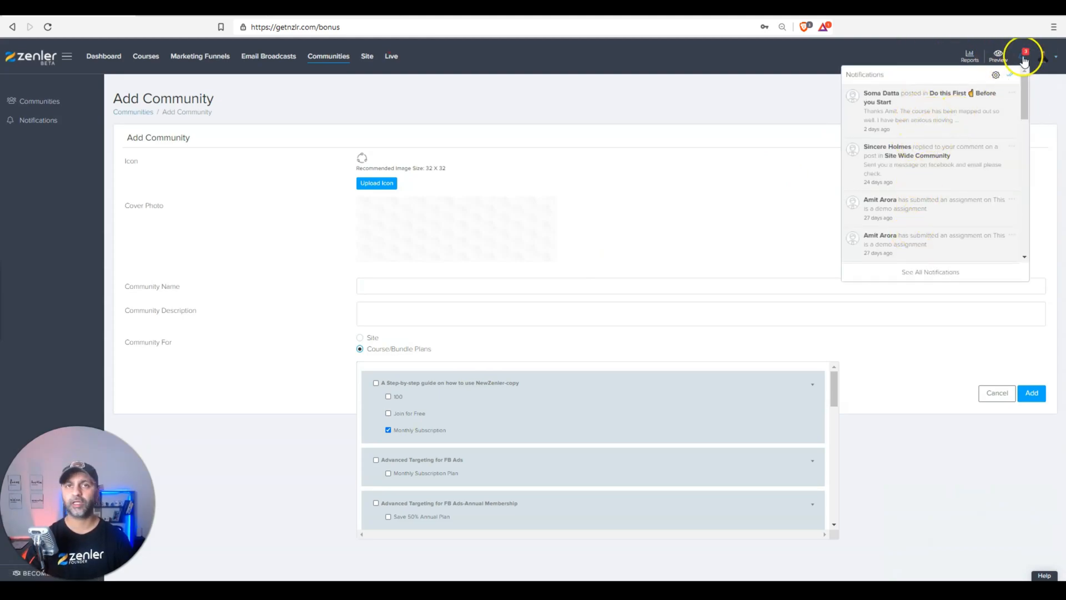
pyautogui.click(950, 103)
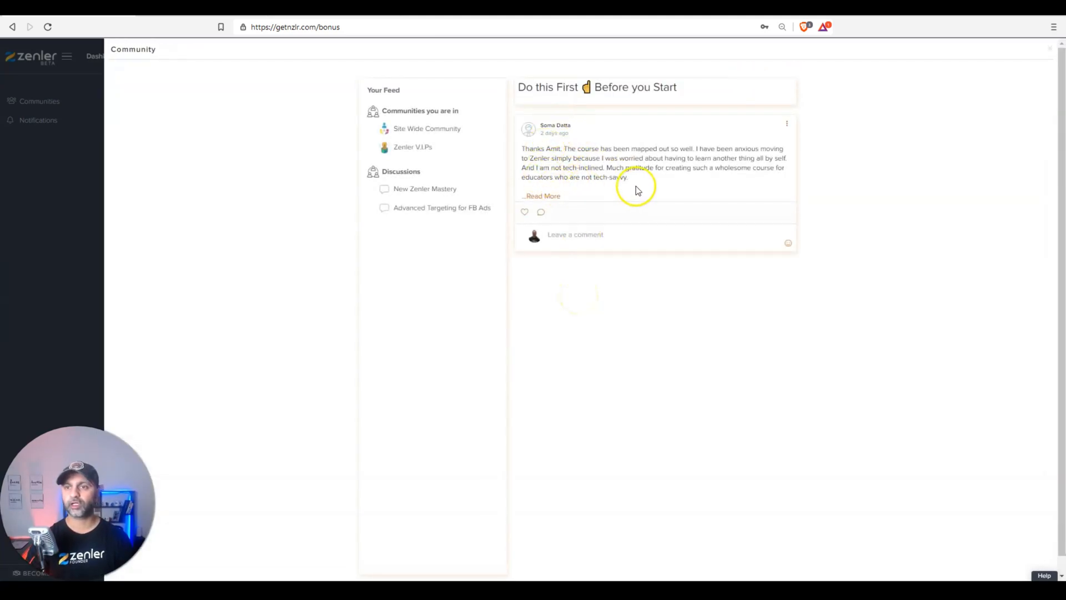
pyautogui.moveTo(633, 181); pyautogui.dragTo(509, 145)
pyautogui.click(565, 154)
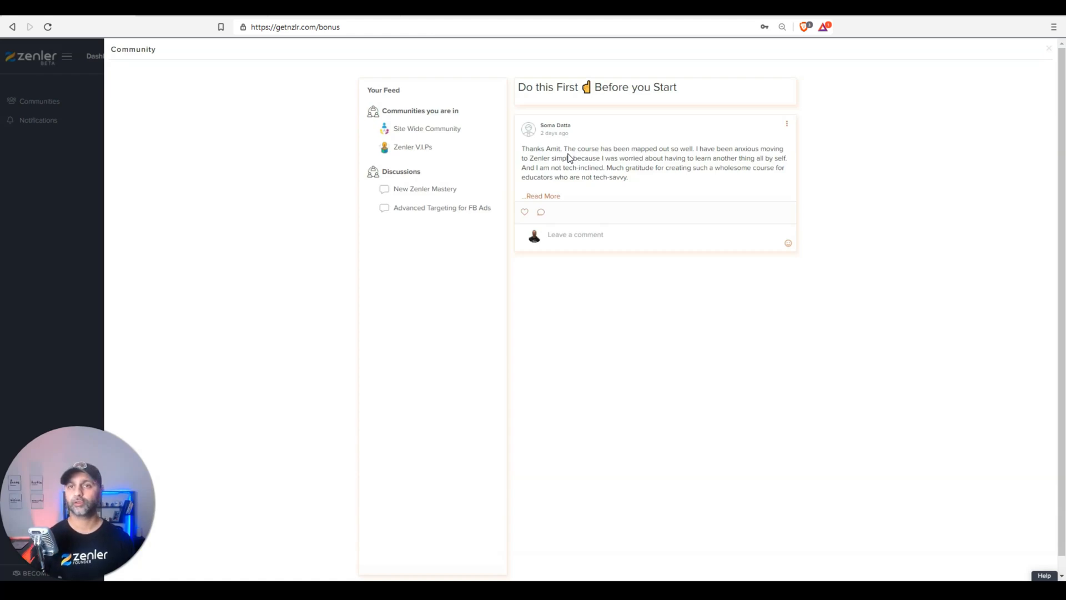
pyautogui.click(569, 146)
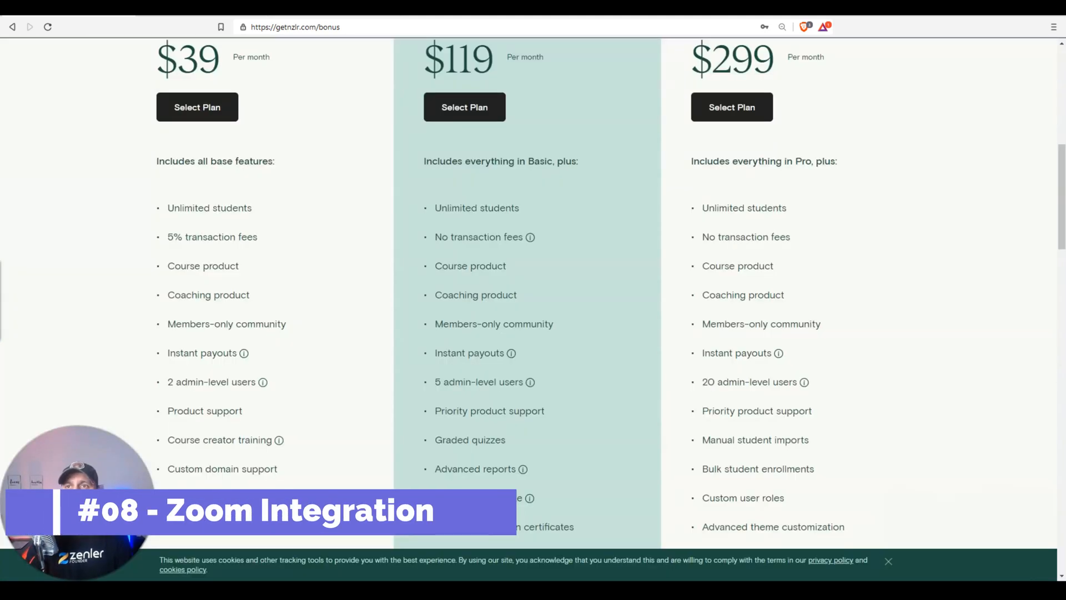
# Search Teachable's pricing page for "webinar" and "Zoom", and look through the plans' remaining features.
pyautogui.click(548, 232)
pyautogui.hotkey('ctrl', 'f')
pyautogui.write('webinar')
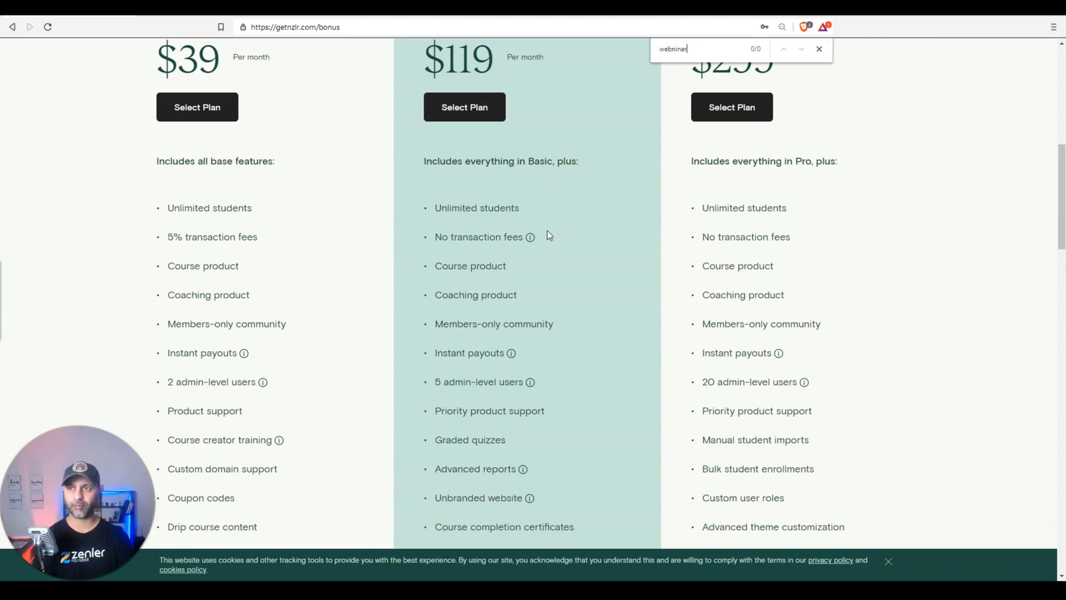
pyautogui.hotkey('ctrl', 'a')
pyautogui.write('Zoom')
pyautogui.scroll(-5, 548, 234)
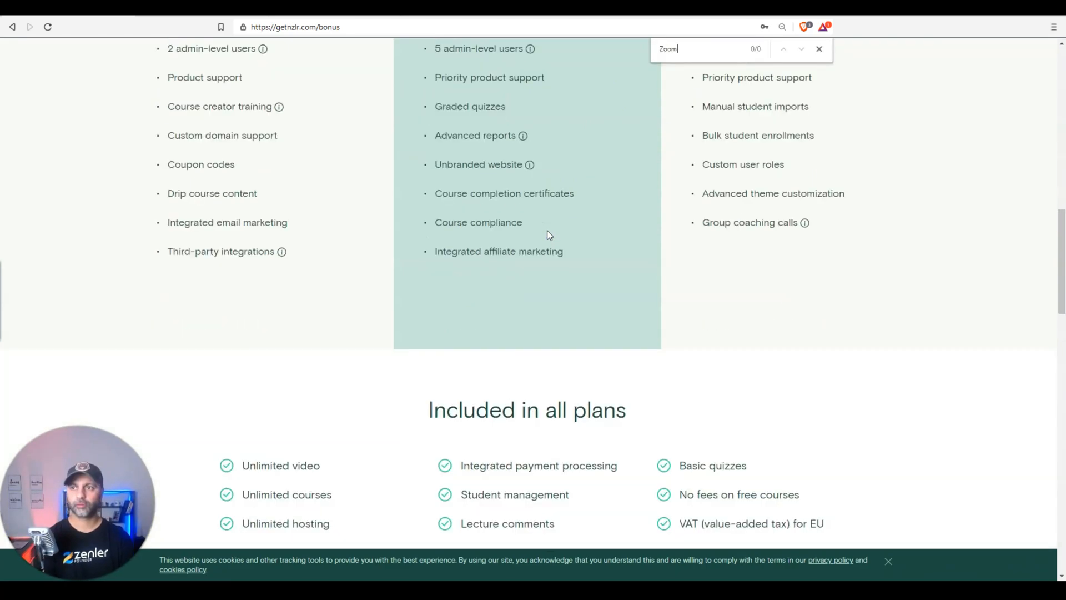
pyautogui.press('Escape')
pyautogui.scroll(-4, 492, 276)
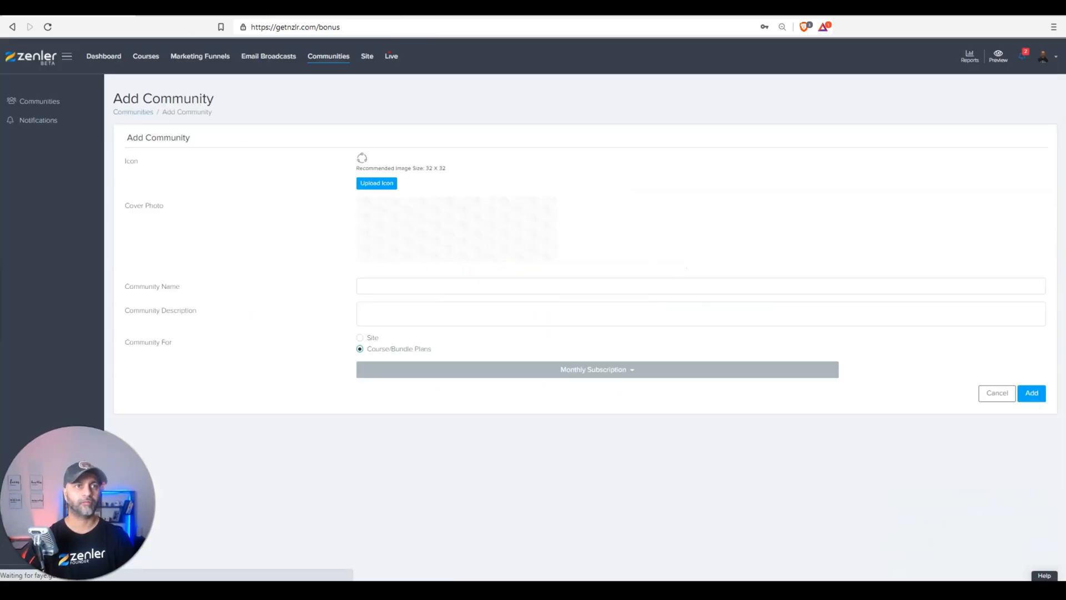
# Start a new live class with the topic "Puppy Yoga" and examine its duration choices, keeping 30 Minutes.
pyautogui.click(391, 57)
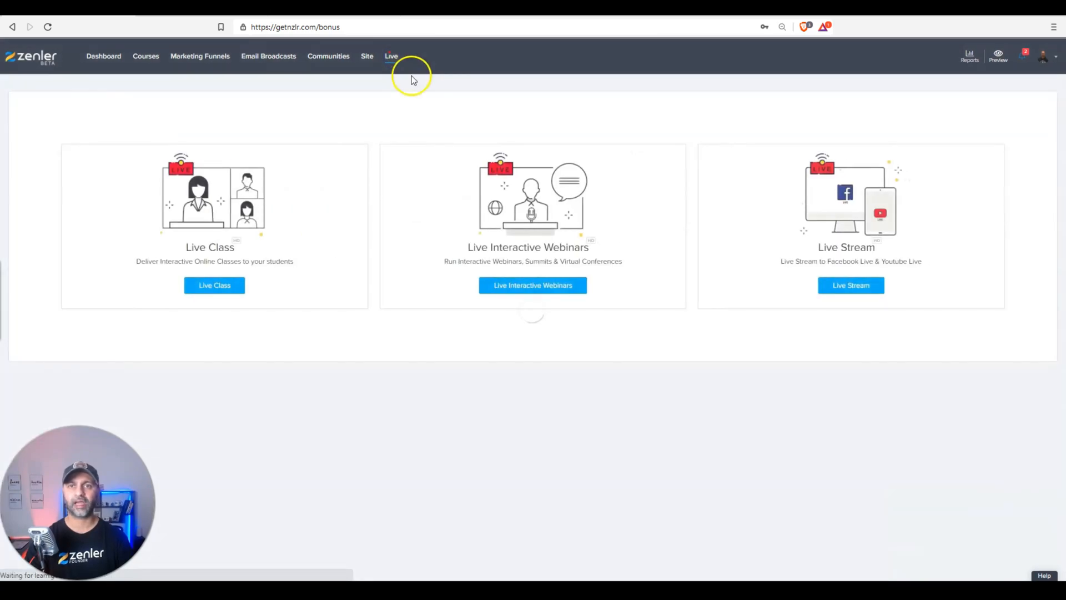
pyautogui.click(217, 286)
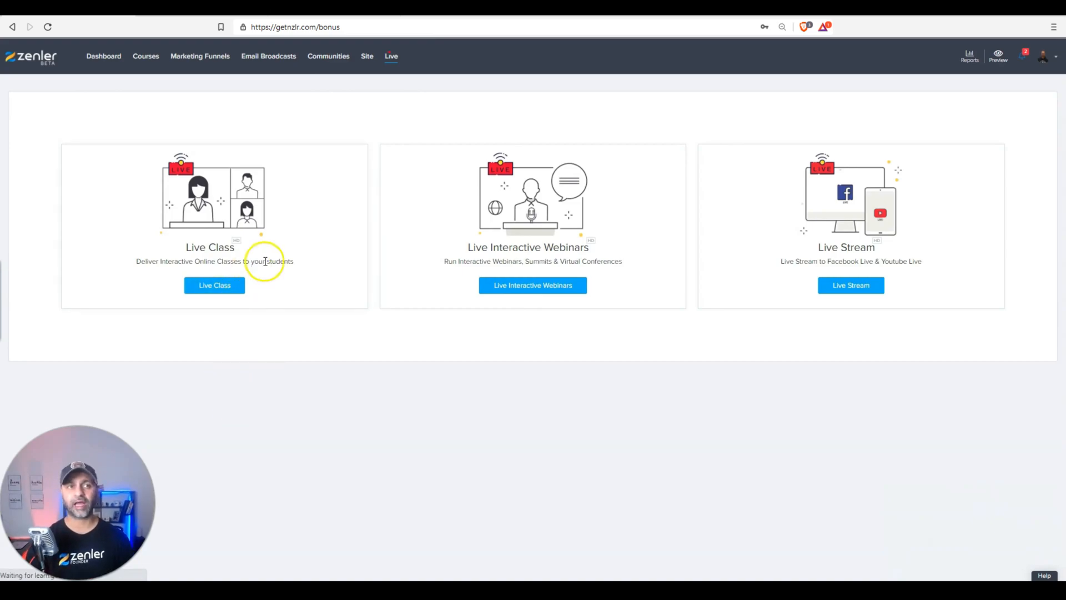
pyautogui.click(218, 285)
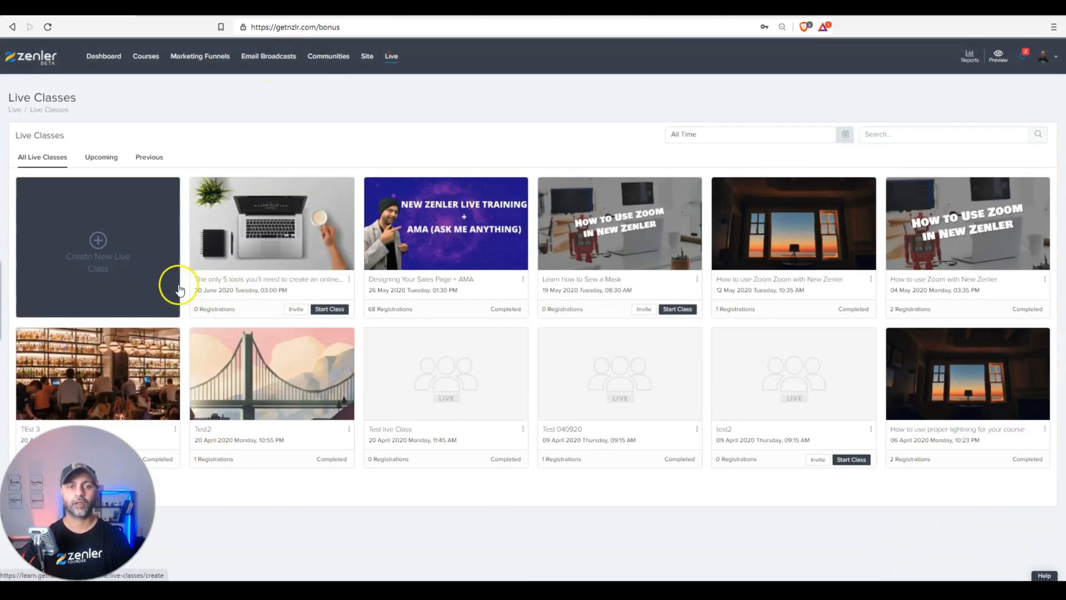
pyautogui.click(138, 231)
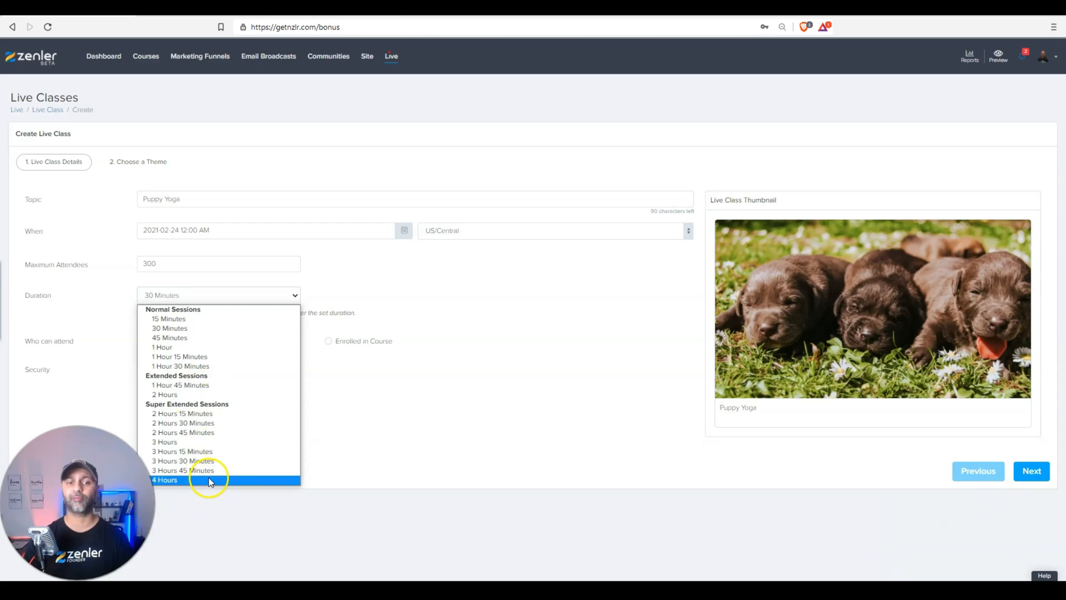
pyautogui.click(460, 455)
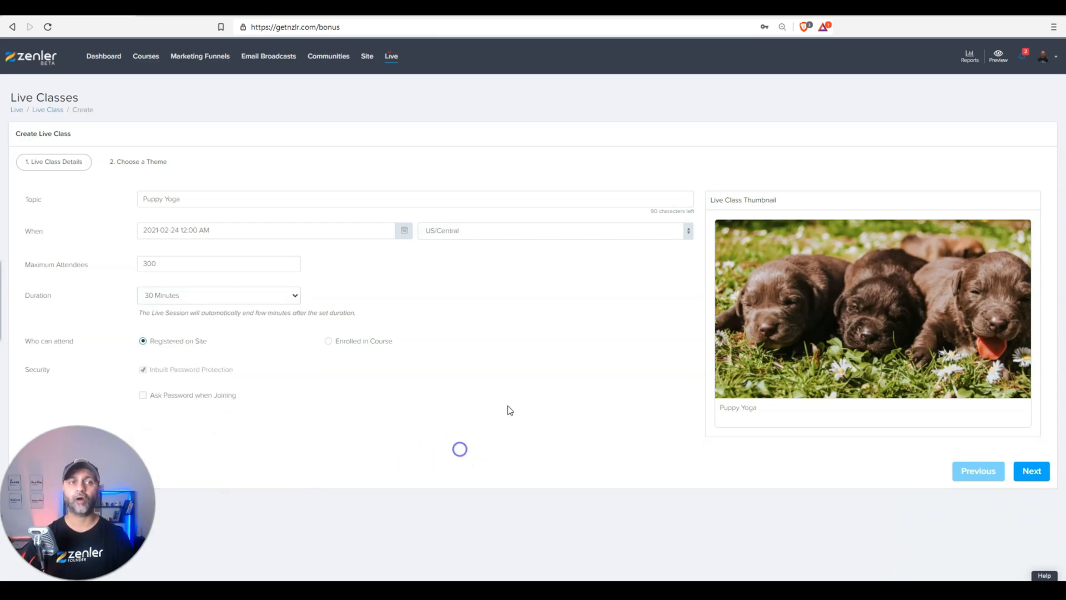
# View the account statistics, marking this month's allowances for super extended live sessions and total live sessions.
pyautogui.click(1045, 58)
pyautogui.click(1011, 138)
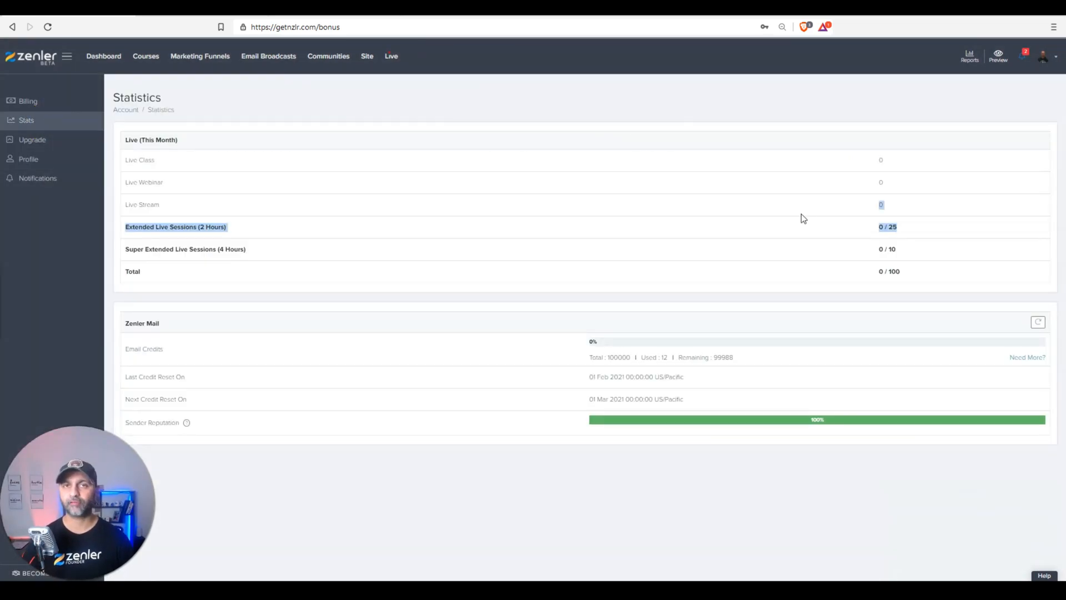
pyautogui.click(889, 245)
pyautogui.moveTo(849, 244); pyautogui.dragTo(905, 247)
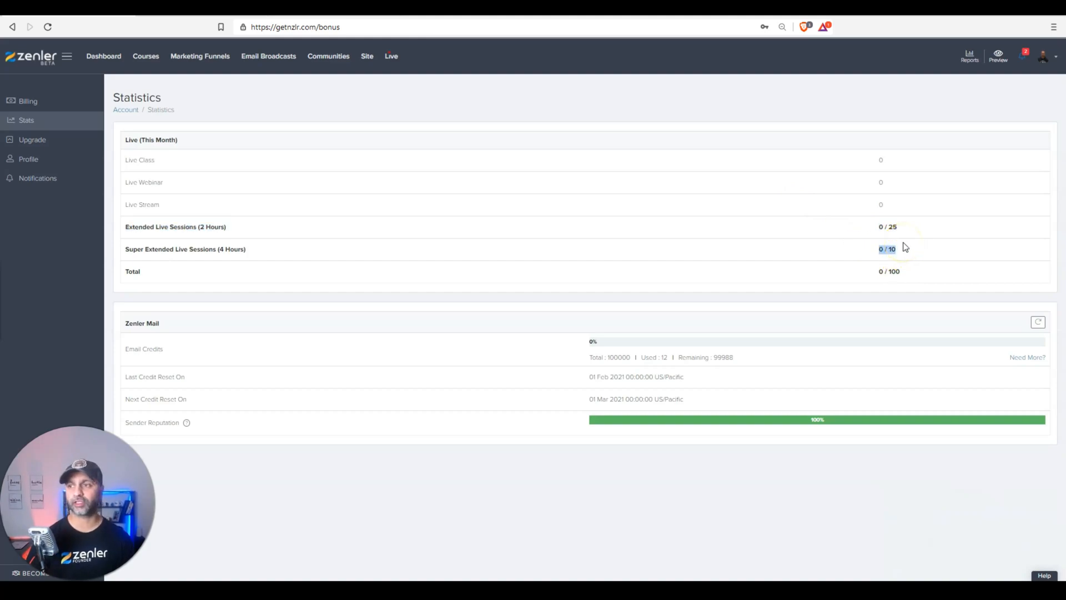
pyautogui.moveTo(907, 274); pyautogui.dragTo(869, 275)
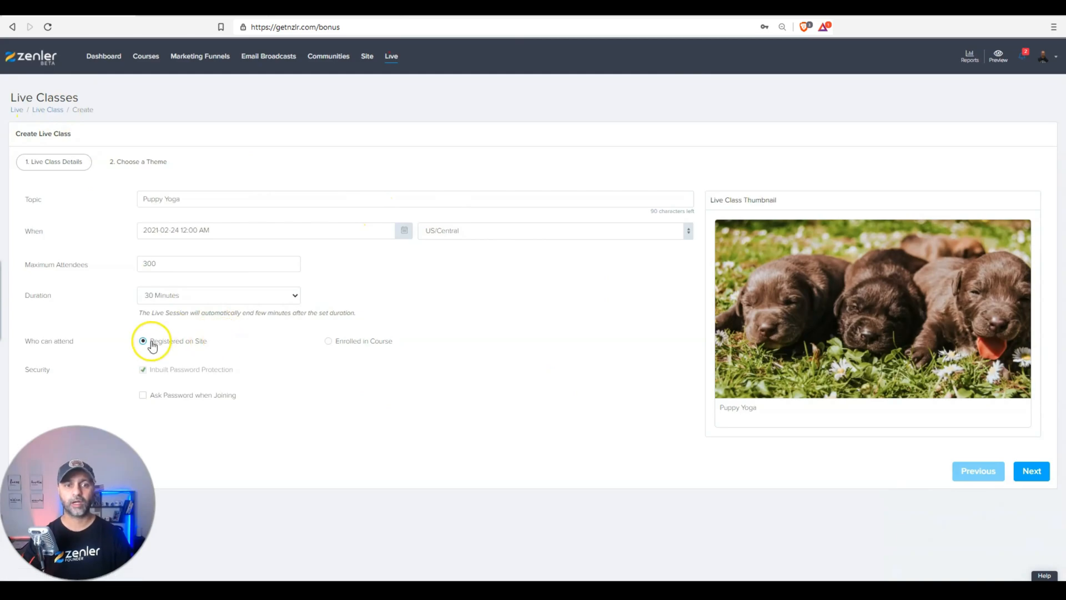
# Limit the live class to people enrolled in a course, selecting only "Monthly Subscription" under "A Step-by-step guide on how to use NewZenler-copy".
pyautogui.click(354, 345)
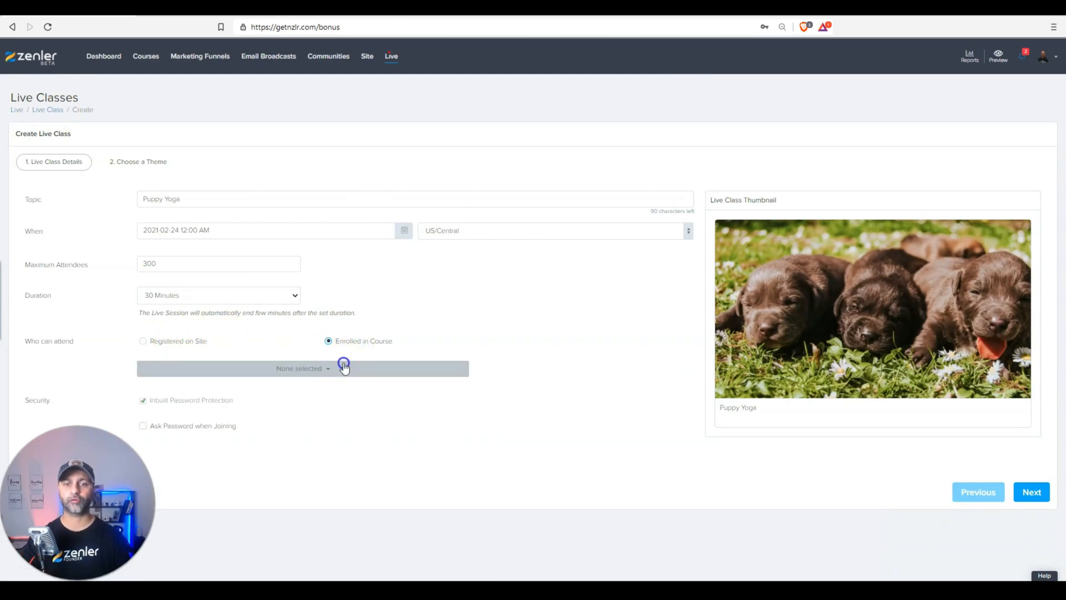
pyautogui.click(345, 366)
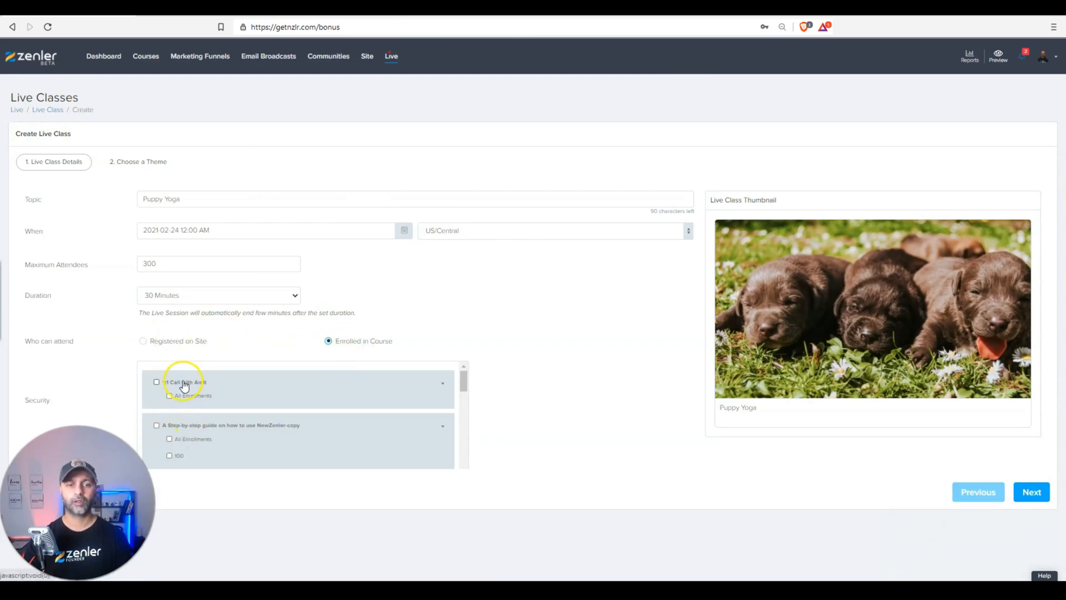
pyautogui.click(200, 428)
pyautogui.scroll(-1, 200, 427)
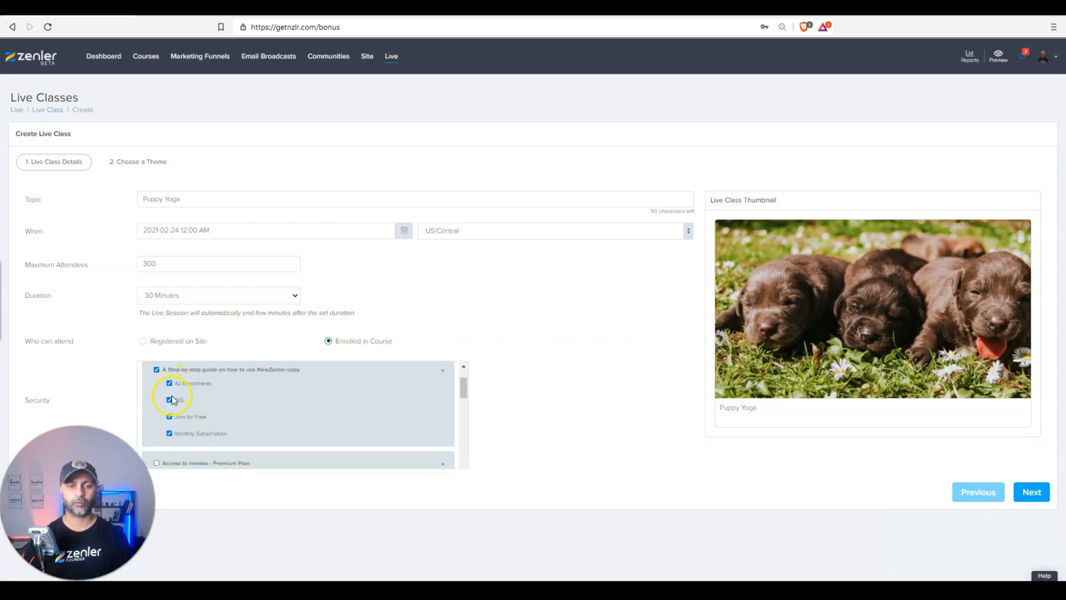
pyautogui.click(169, 434)
pyautogui.click(170, 435)
pyautogui.click(169, 417)
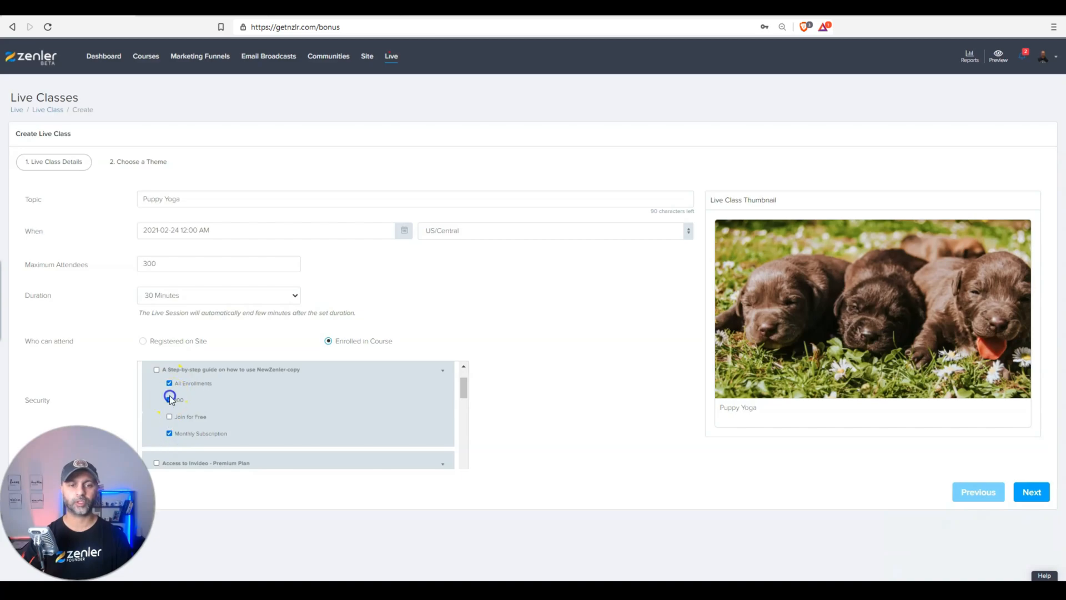
pyautogui.click(206, 376)
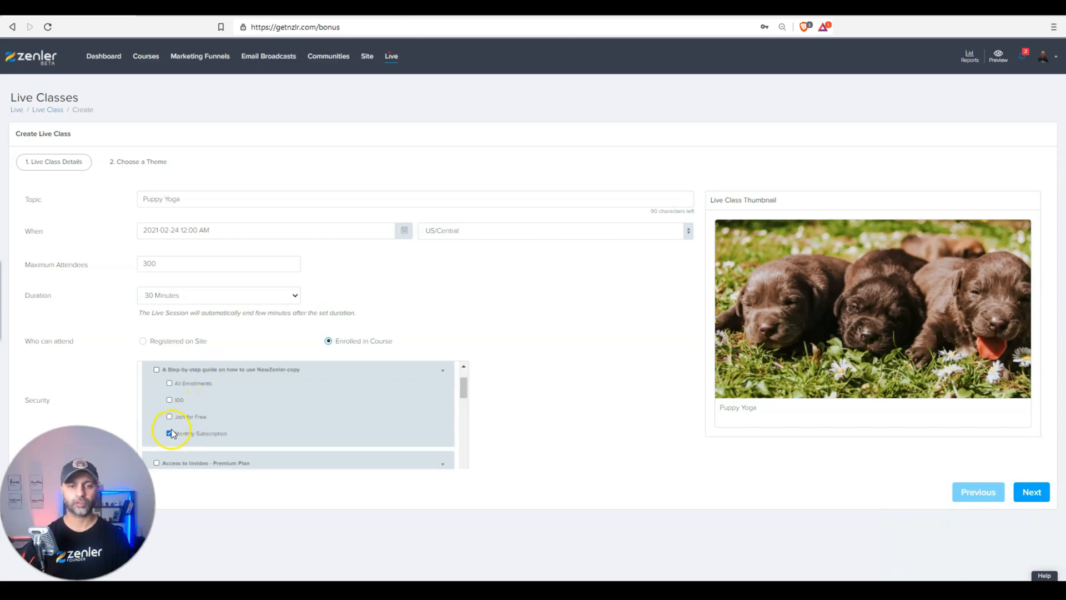
pyautogui.click(382, 360)
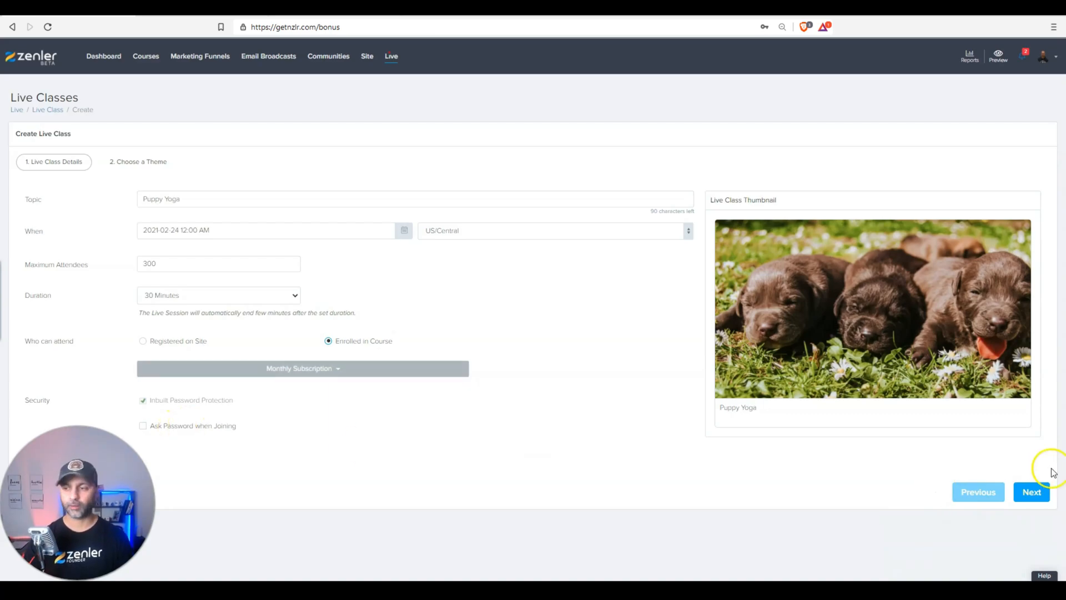
# Choose the Swiss Blue Topaz theme for the Puppy Yoga live class and finish creating it.
pyautogui.click(1039, 488)
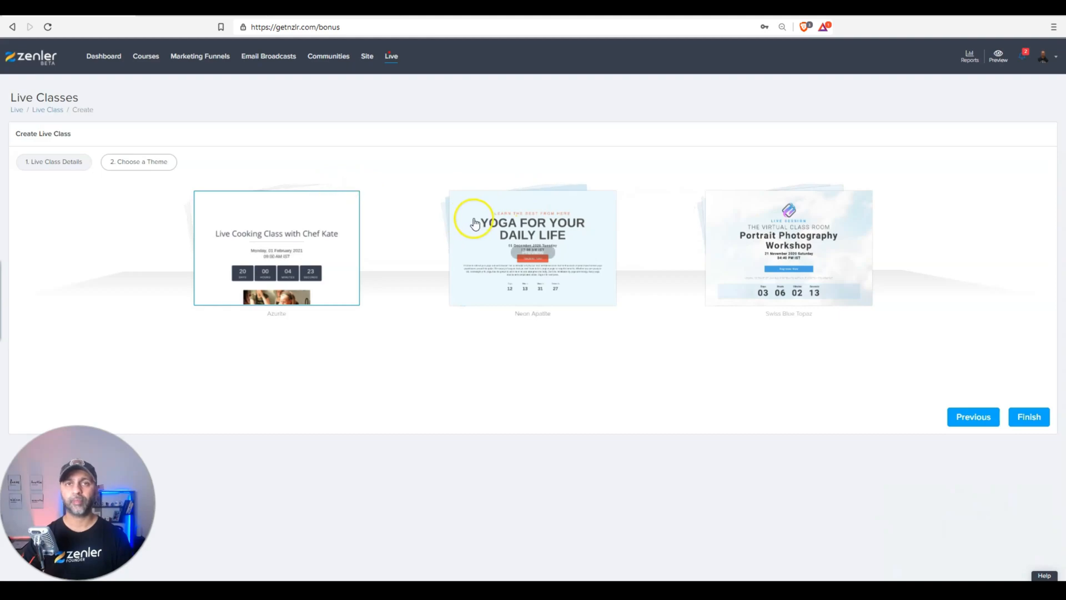
pyautogui.click(798, 209)
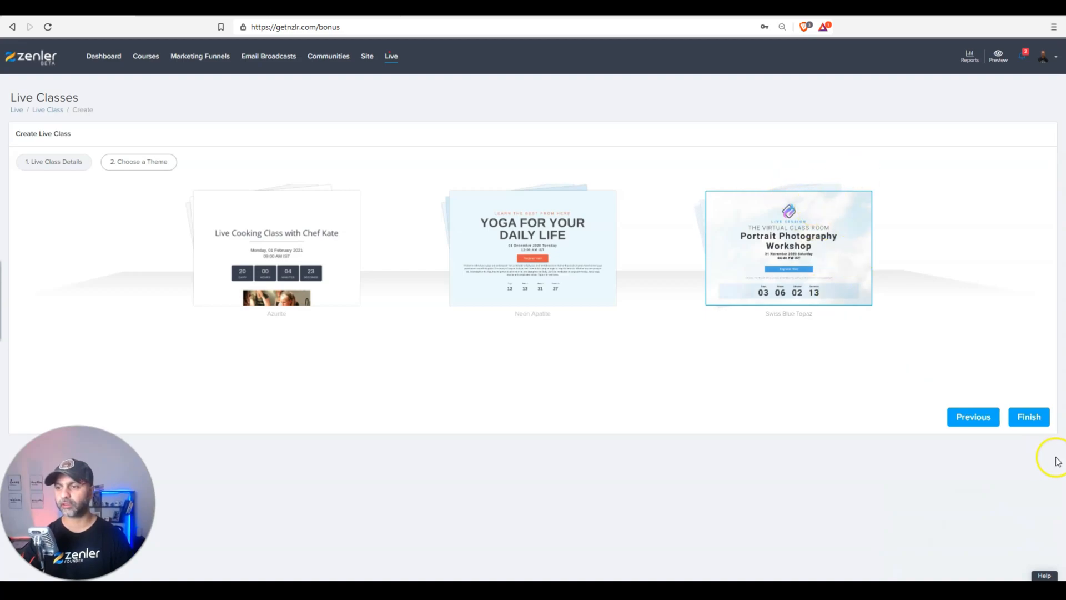
pyautogui.click(1032, 418)
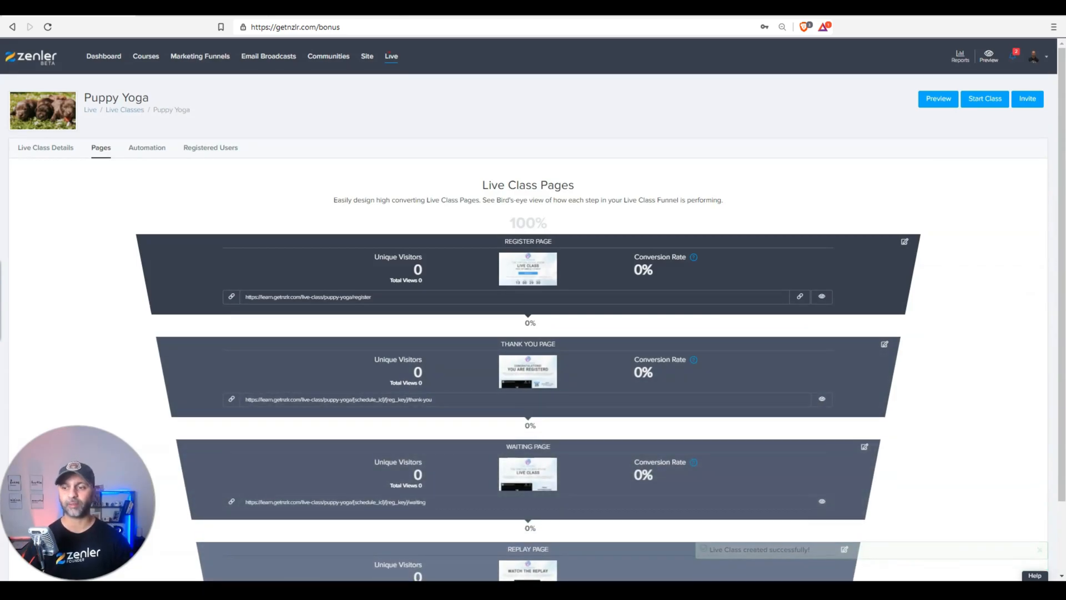
# Review the live class pages, open the Register Page for editing and examine its sections.
pyautogui.scroll(-2, 583, 108)
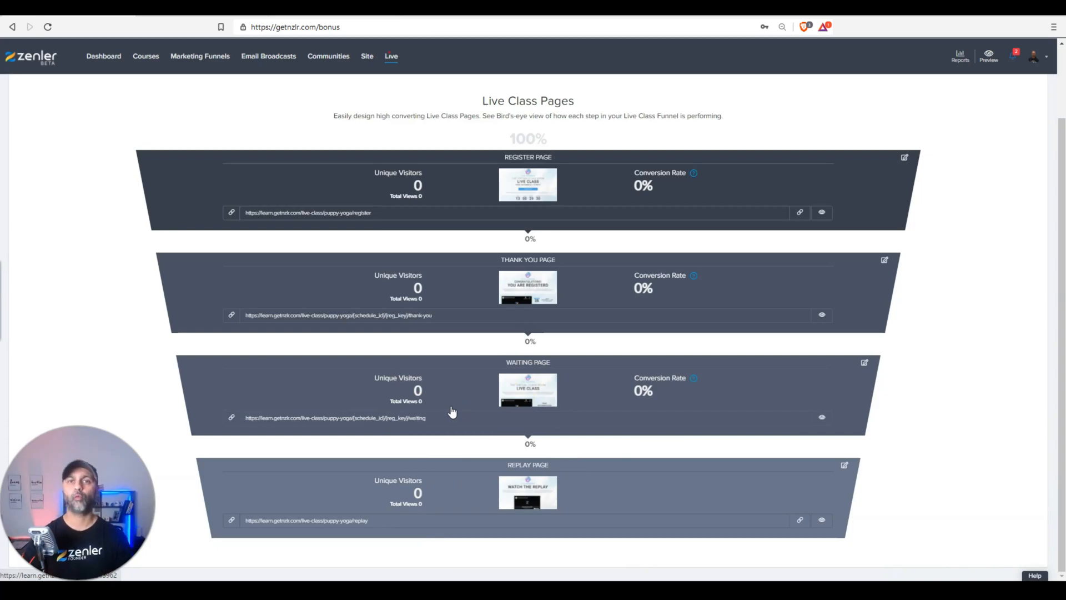
pyautogui.click(904, 159)
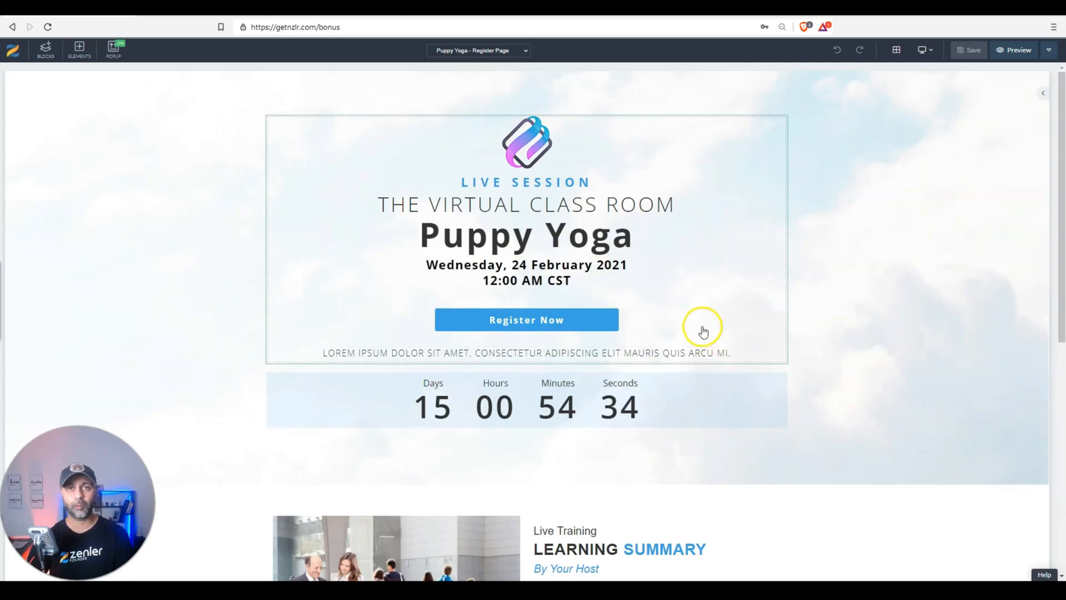
pyautogui.scroll(-5, 459, 362)
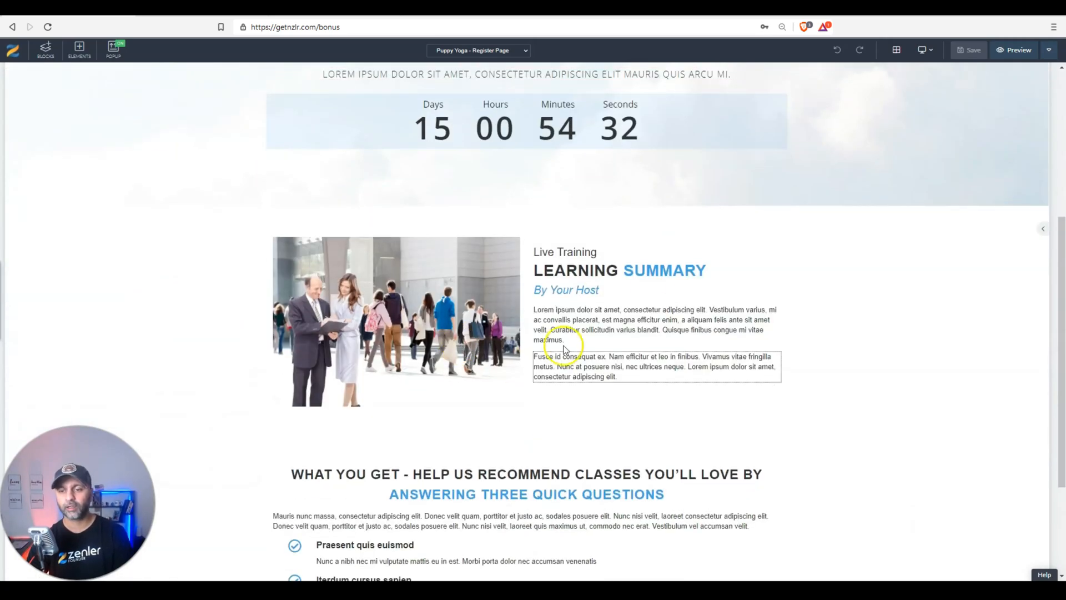
pyautogui.scroll(-3, 530, 355)
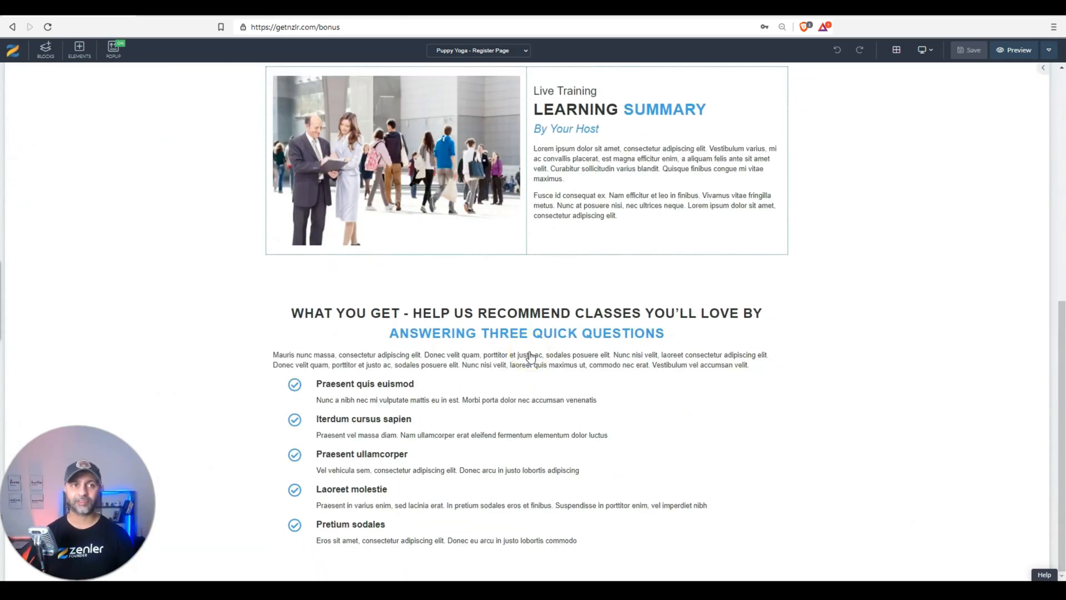
# Insert an image slider block below the Learning Summary section and view its second and third slides.
pyautogui.click(44, 49)
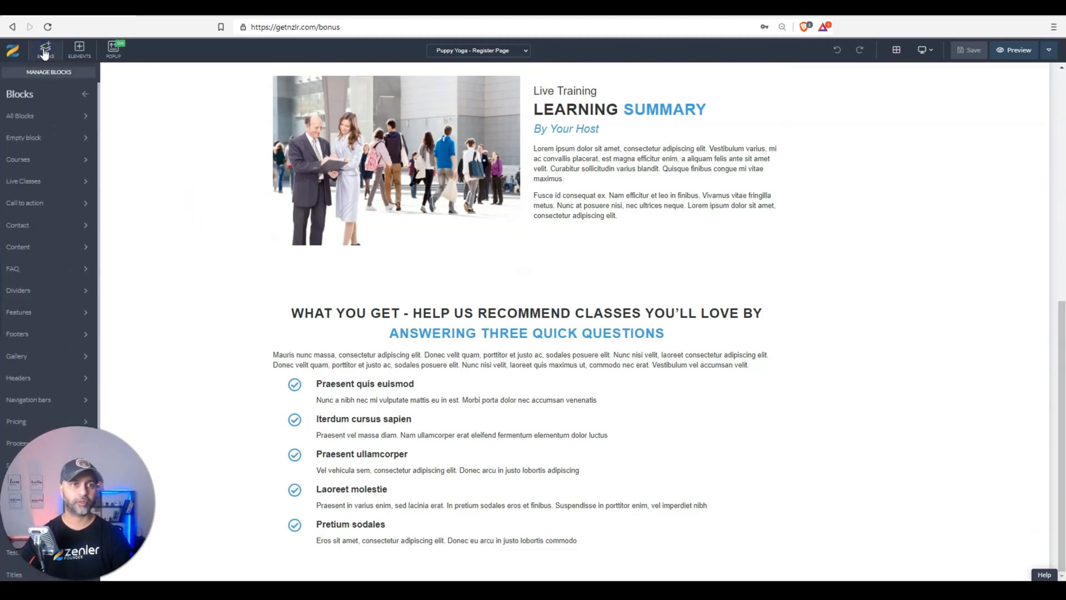
pyautogui.scroll(-1, 66, 404)
pyautogui.click(33, 460)
pyautogui.moveTo(36, 124)
pyautogui.moveTo(37, 124); pyautogui.dragTo(629, 311)
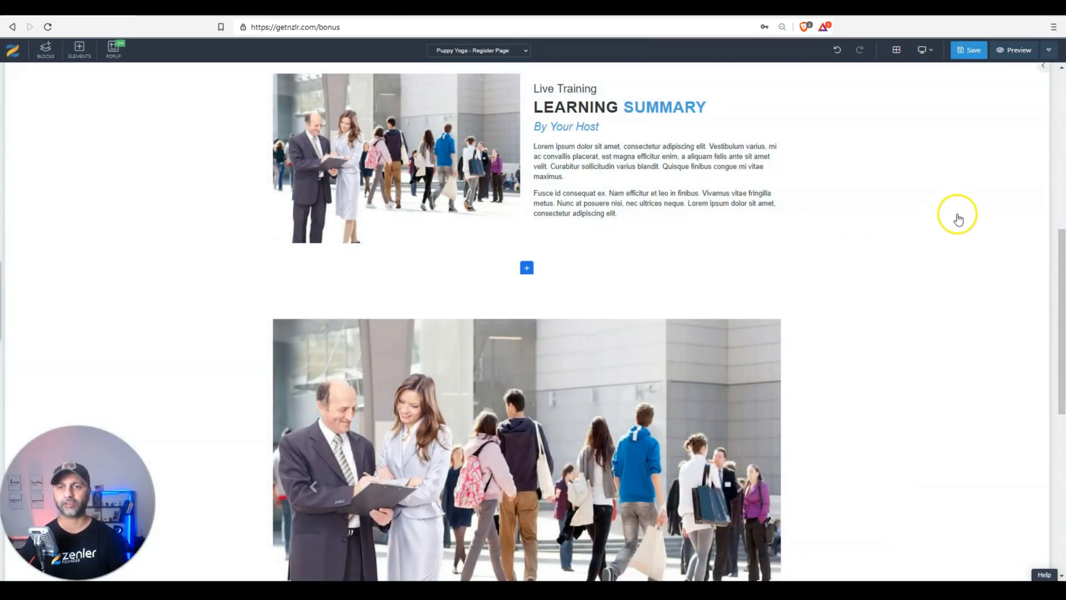
pyautogui.scroll(-3, 851, 302)
pyautogui.click(527, 460)
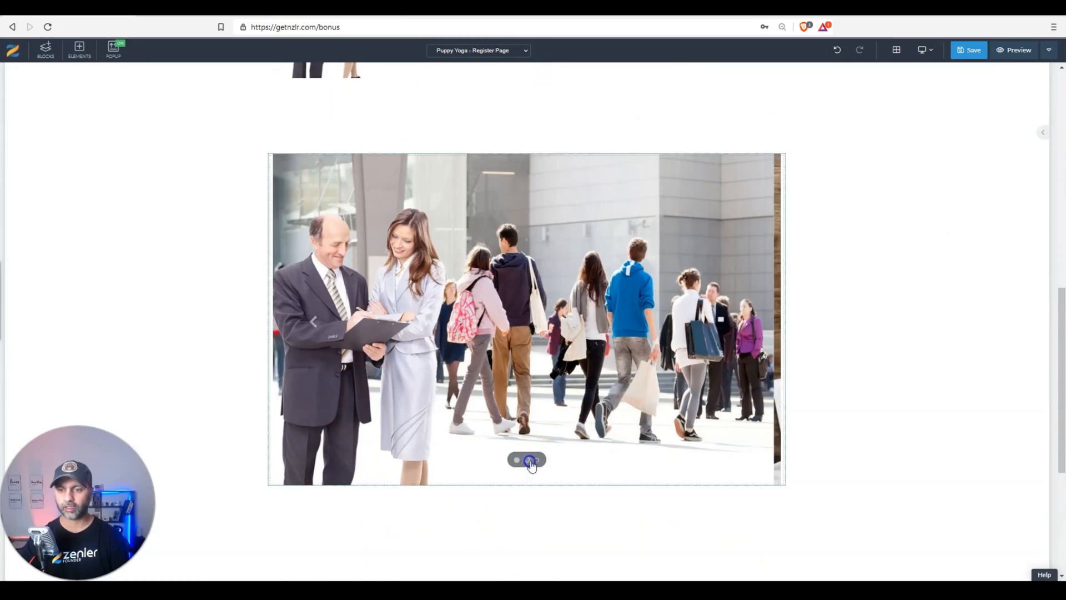
pyautogui.click(536, 459)
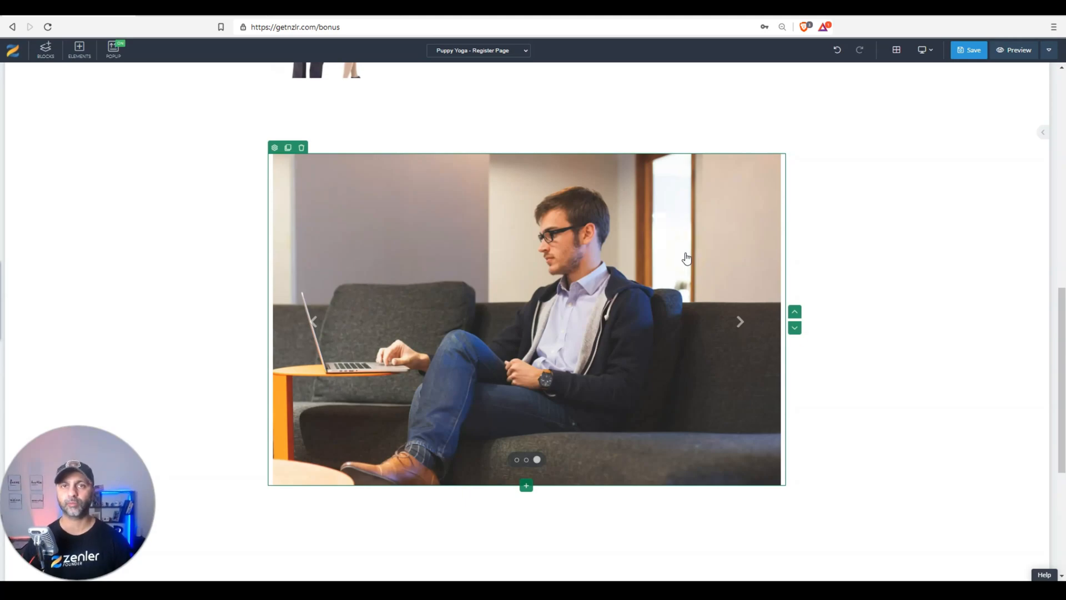
# Look over the rest of the Register Page, view the Puppy Yoga Waiting Page, and return to the Live overview.
pyautogui.scroll(-5, 686, 258)
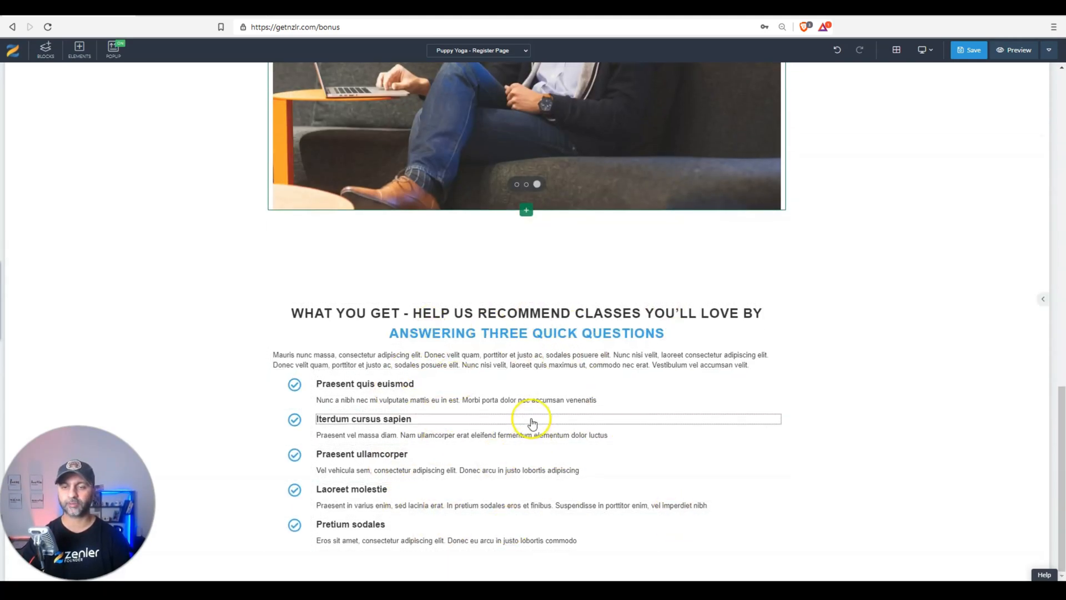
pyautogui.scroll(6, 531, 417)
pyautogui.scroll(8, 531, 418)
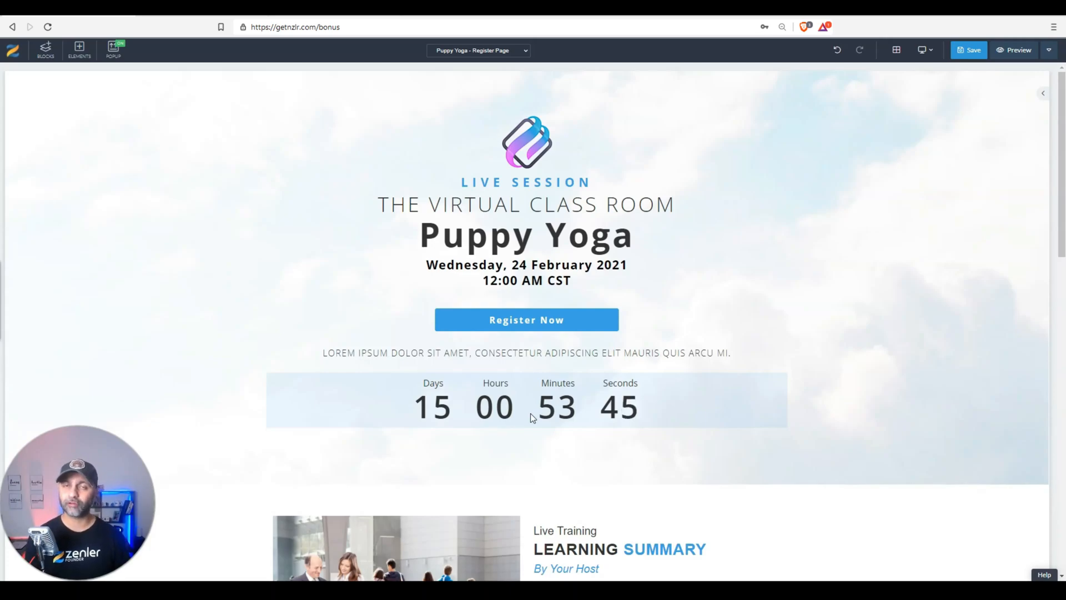
pyautogui.click(509, 51)
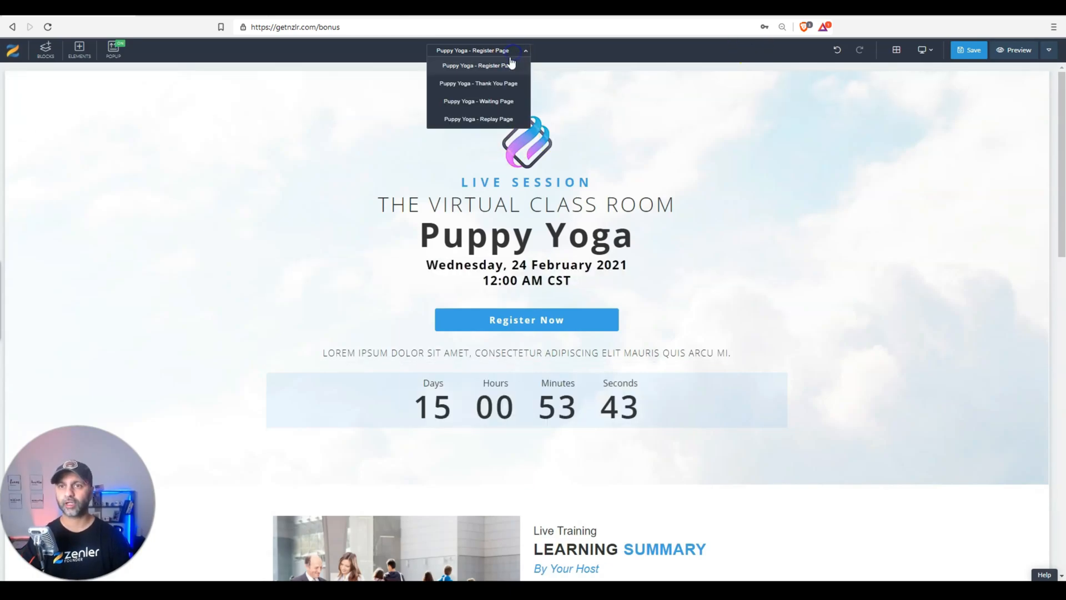
pyautogui.click(492, 118)
pyautogui.click(585, 90)
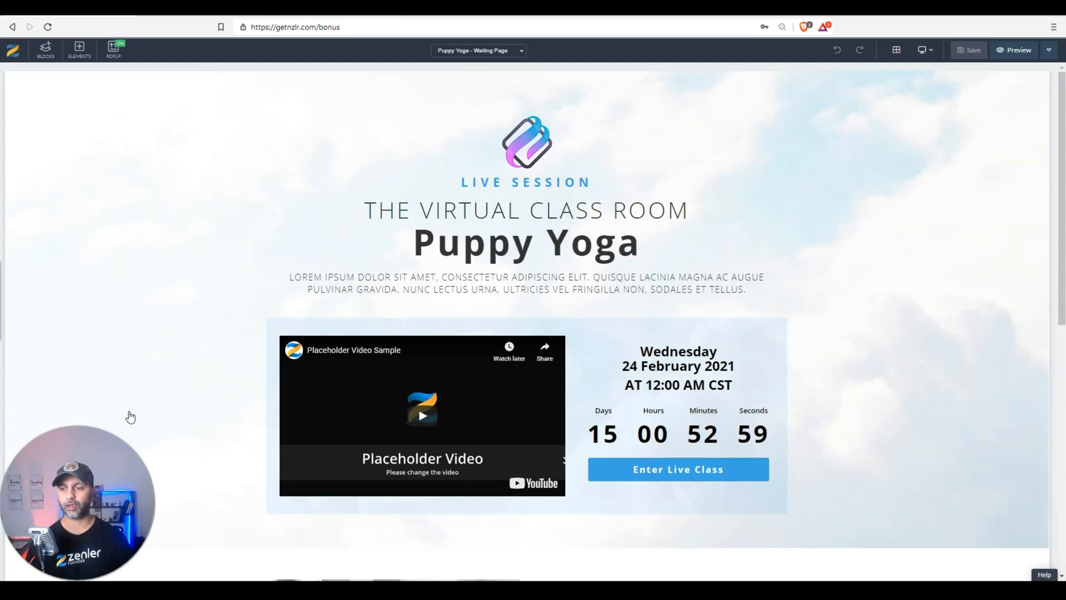
pyautogui.click(704, 469)
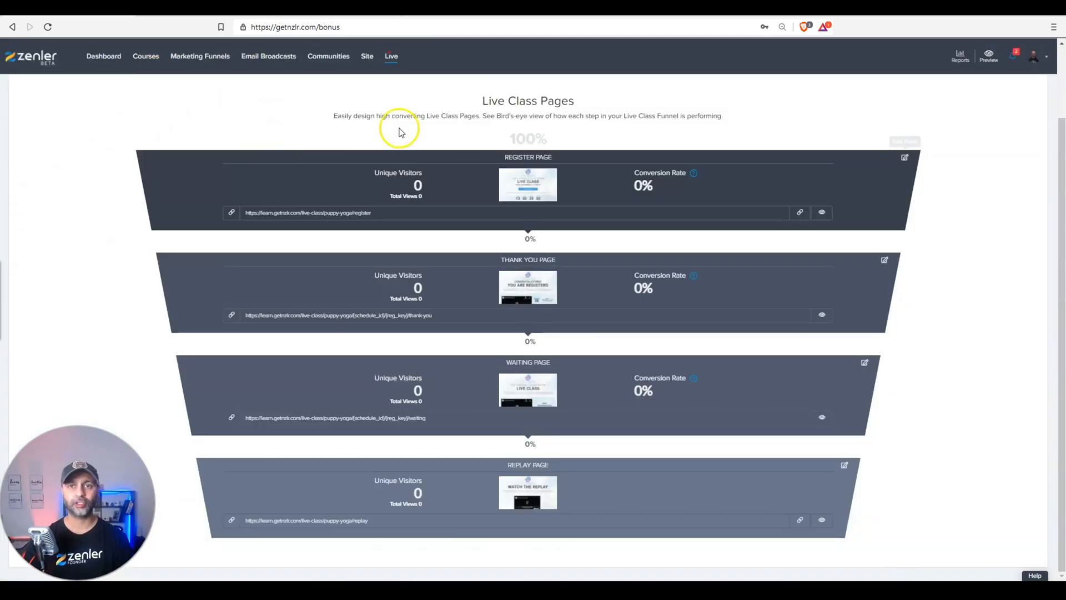
pyautogui.click(394, 57)
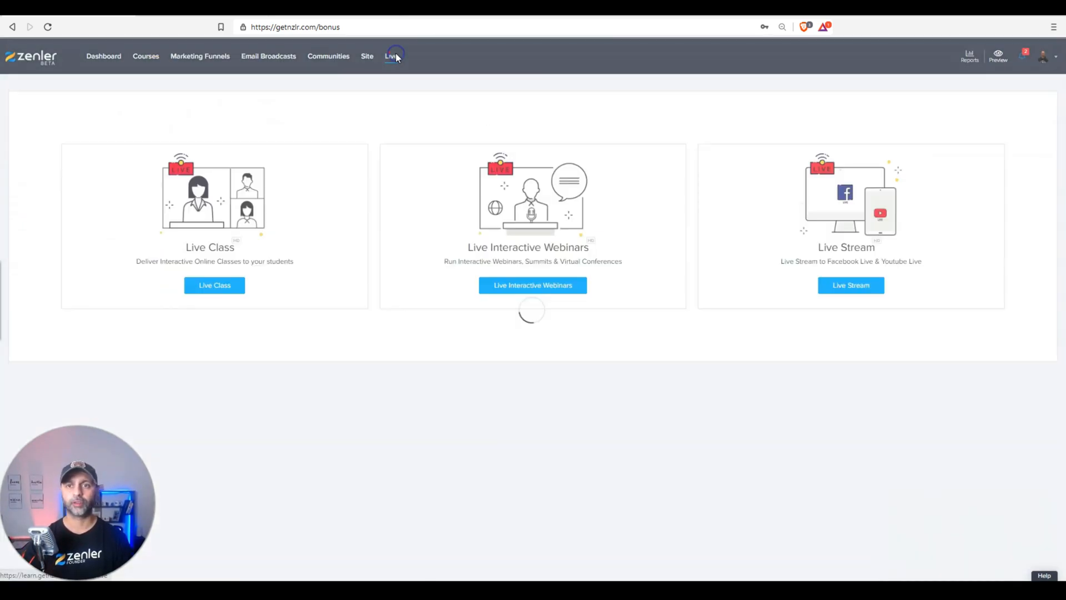
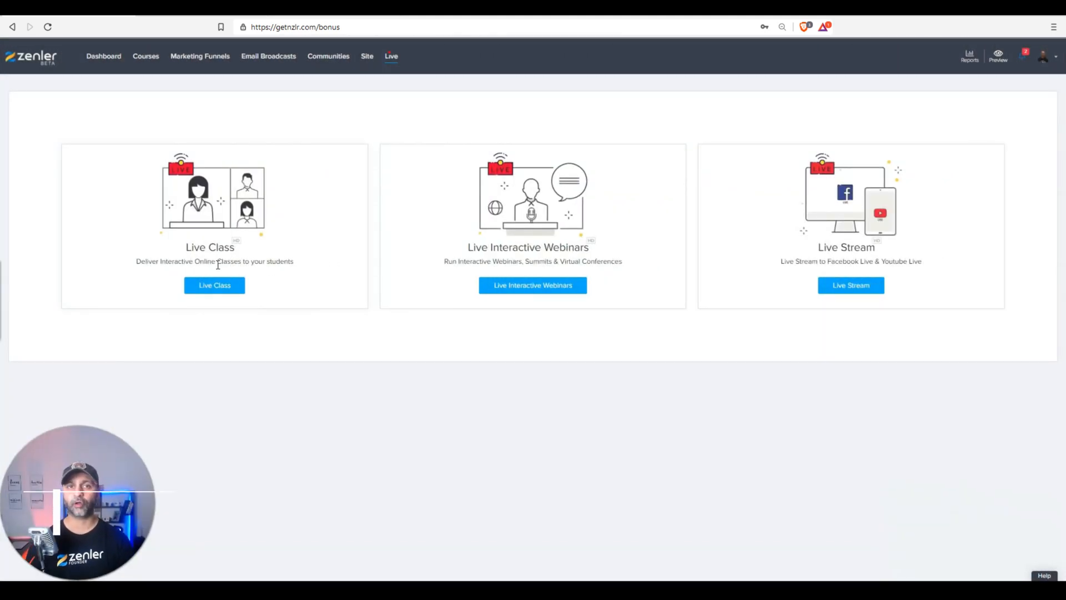
# Start a new marketing funnel with the Video Series type and proceed to its settings.
pyautogui.click(215, 60)
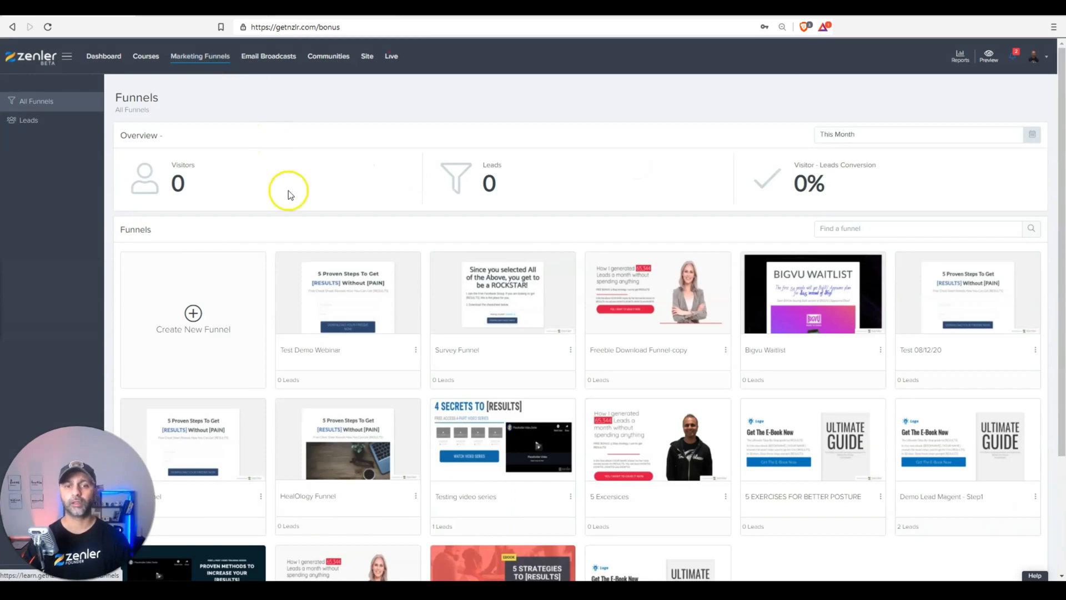
pyautogui.click(169, 323)
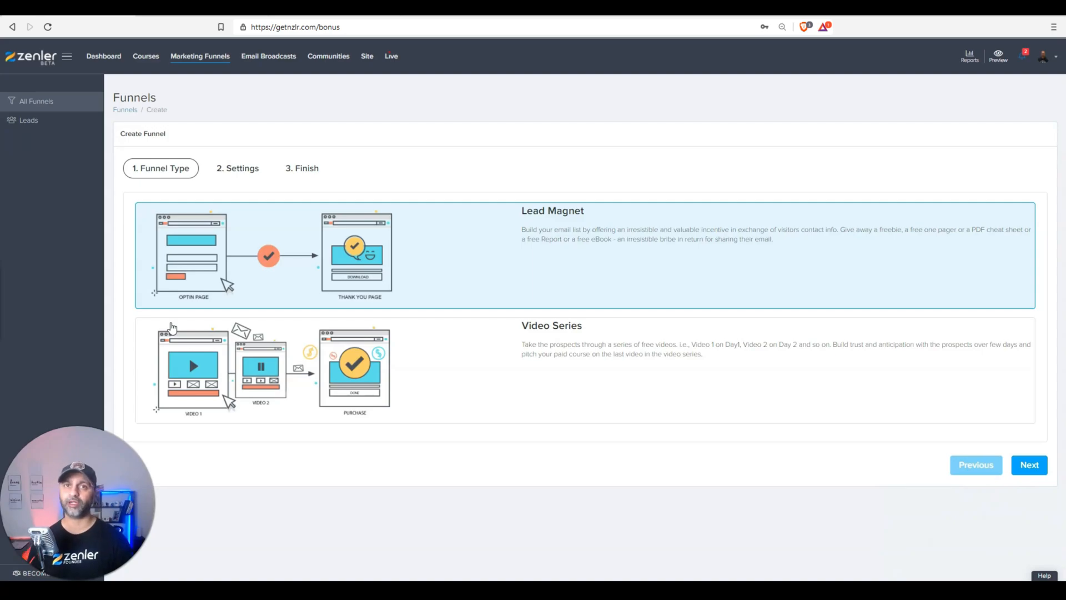
pyautogui.click(602, 328)
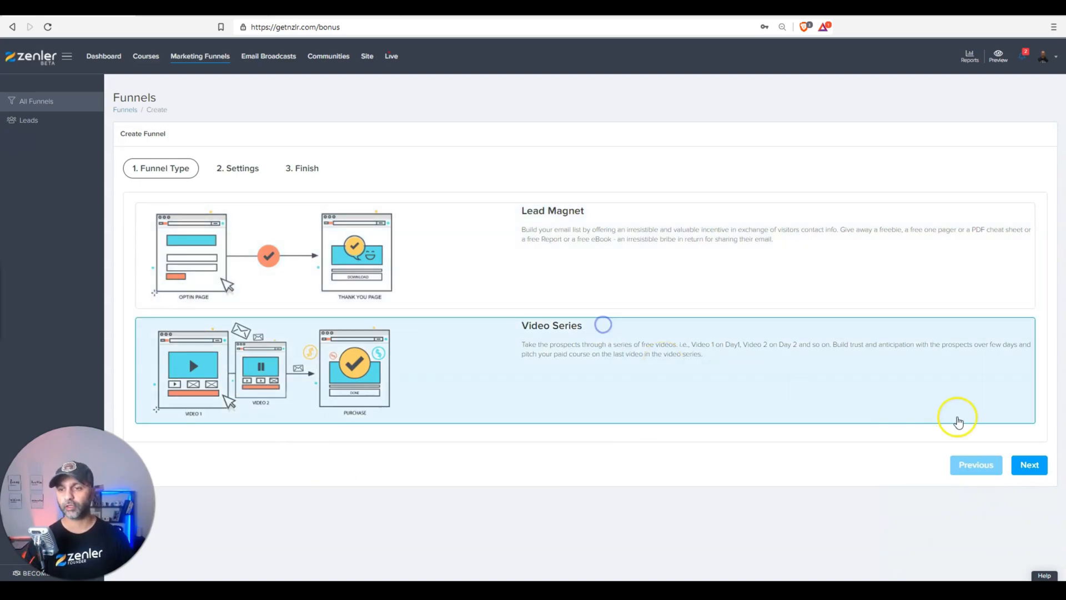
pyautogui.click(1023, 464)
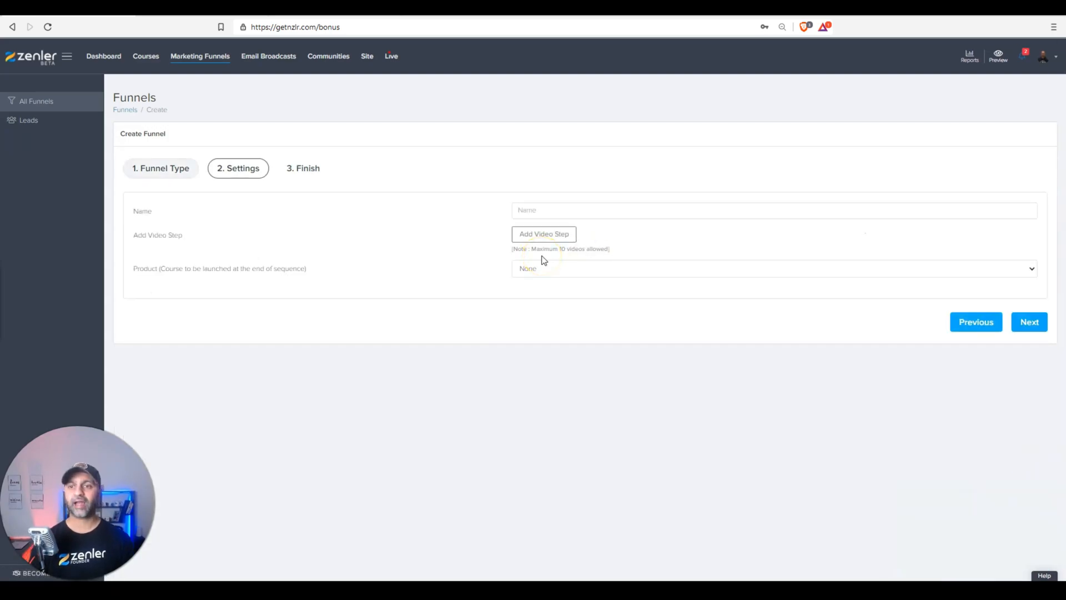
# Add Webinar_10-02-20.mp4 and Searchie demo.mp4 from the video library as the funnel's video steps.
pyautogui.click(544, 236)
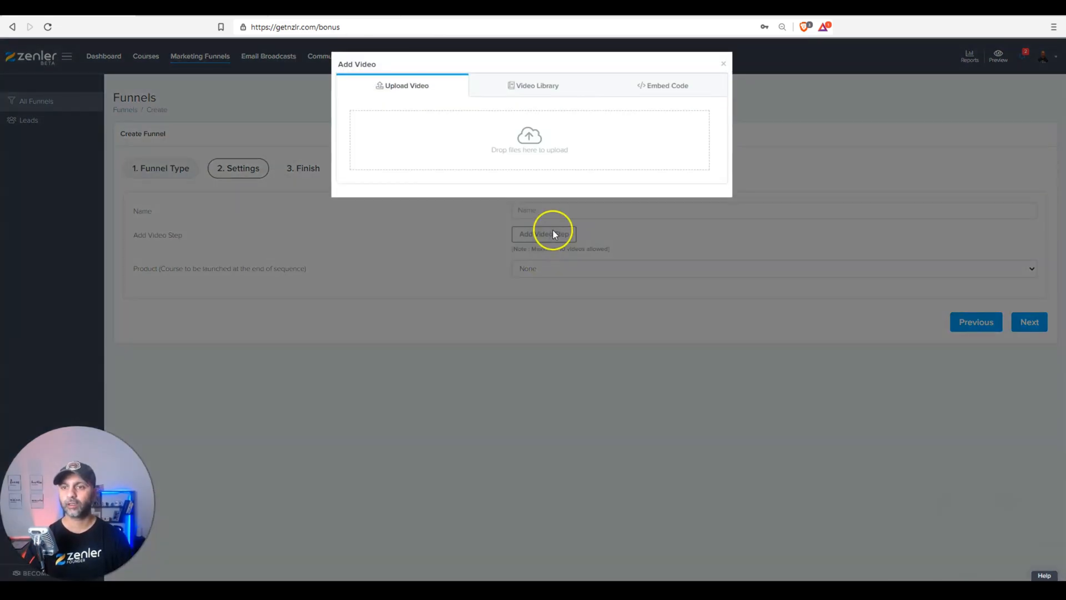
pyautogui.click(527, 85)
pyautogui.click(550, 85)
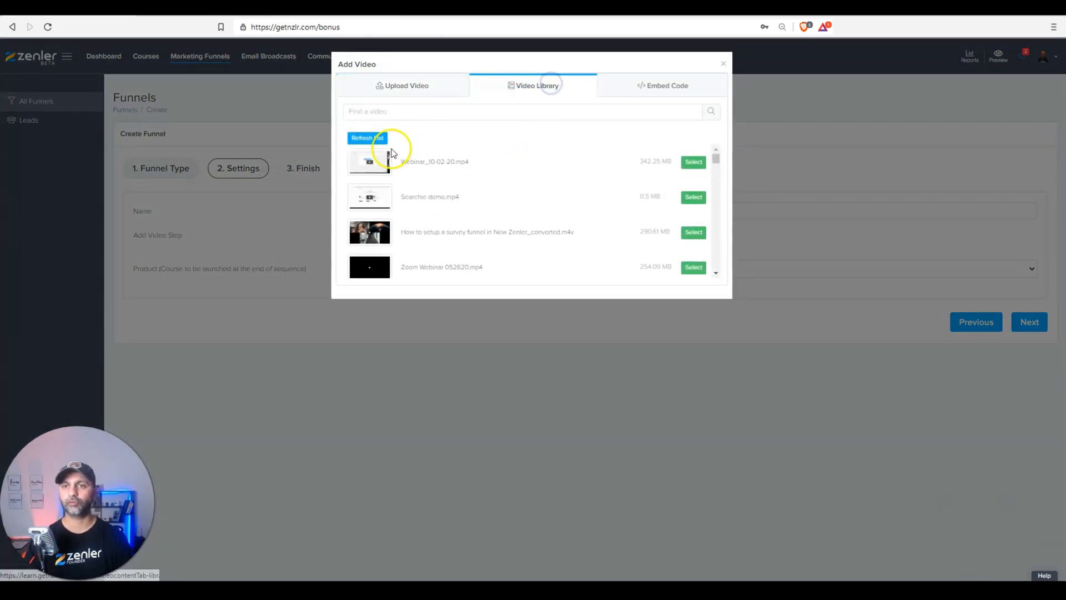
pyautogui.click(694, 161)
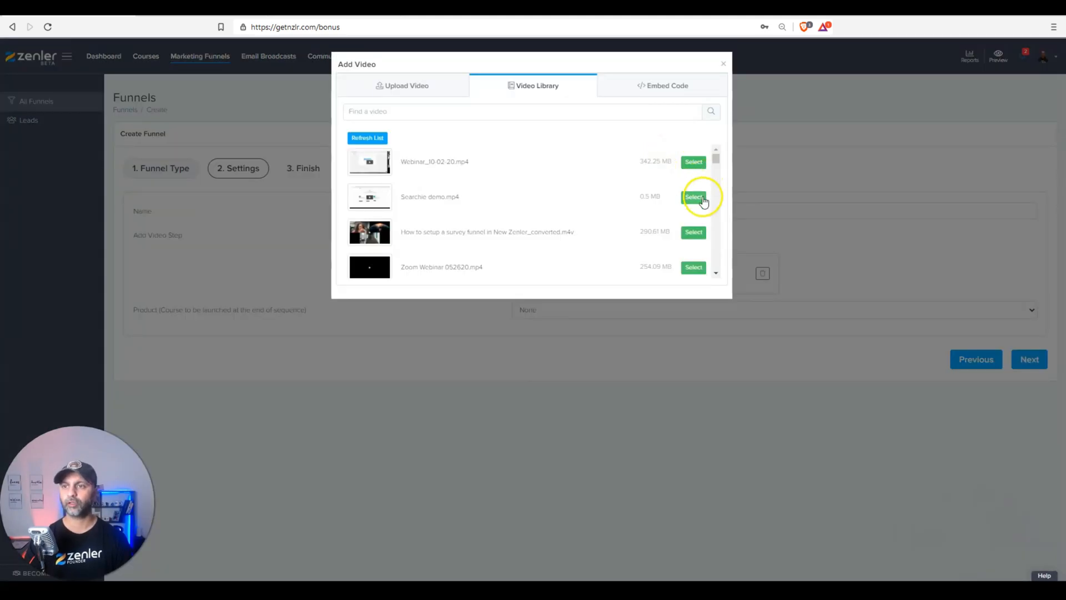
pyautogui.click(694, 197)
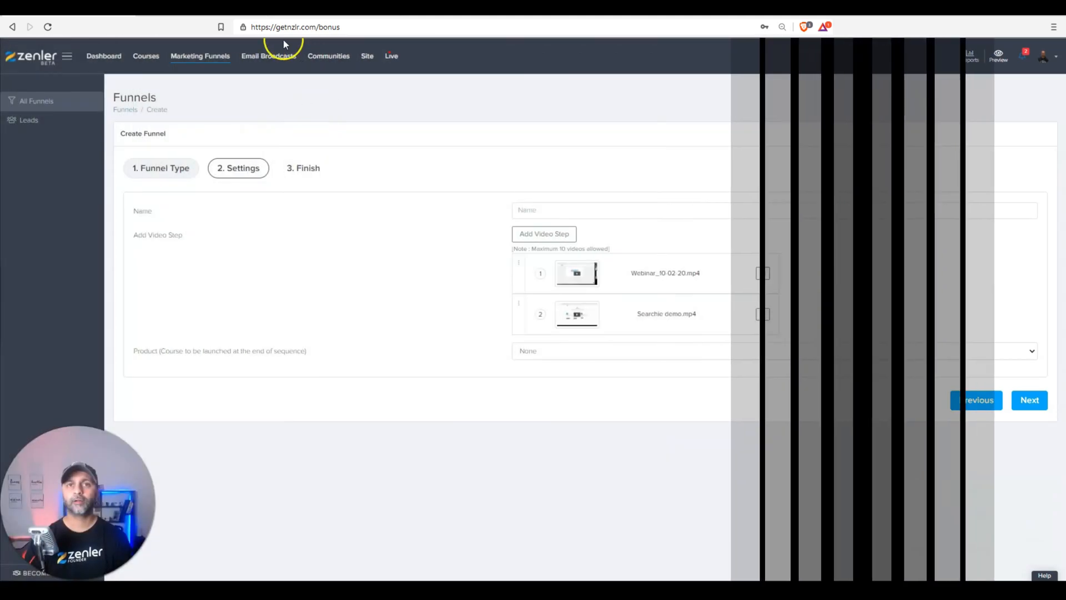
# Check the account statistics and highlight the total Zenler Mail email credits.
pyautogui.click(143, 54)
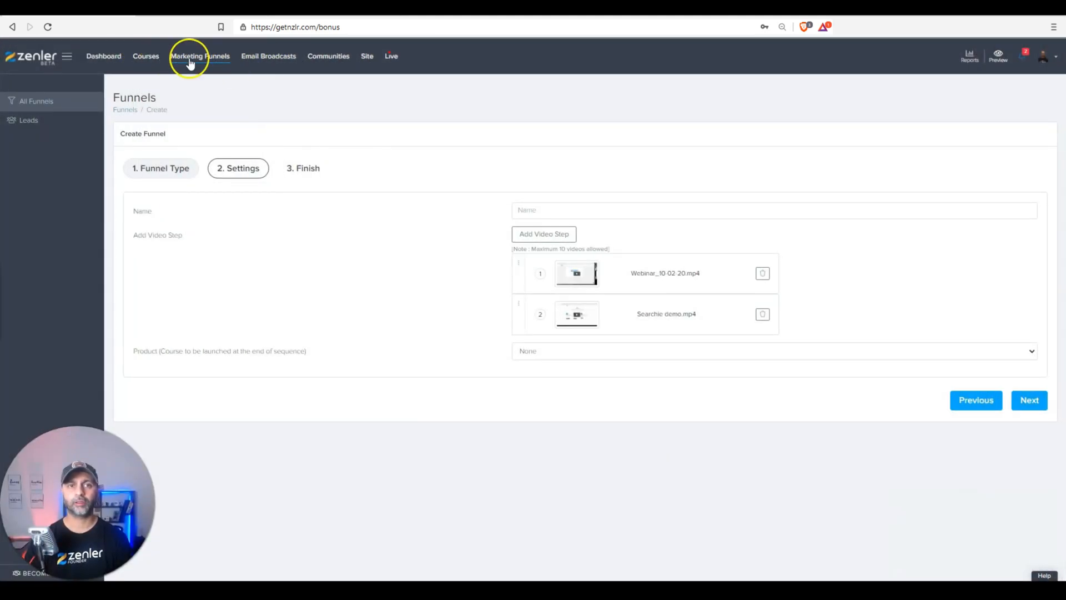
pyautogui.click(280, 57)
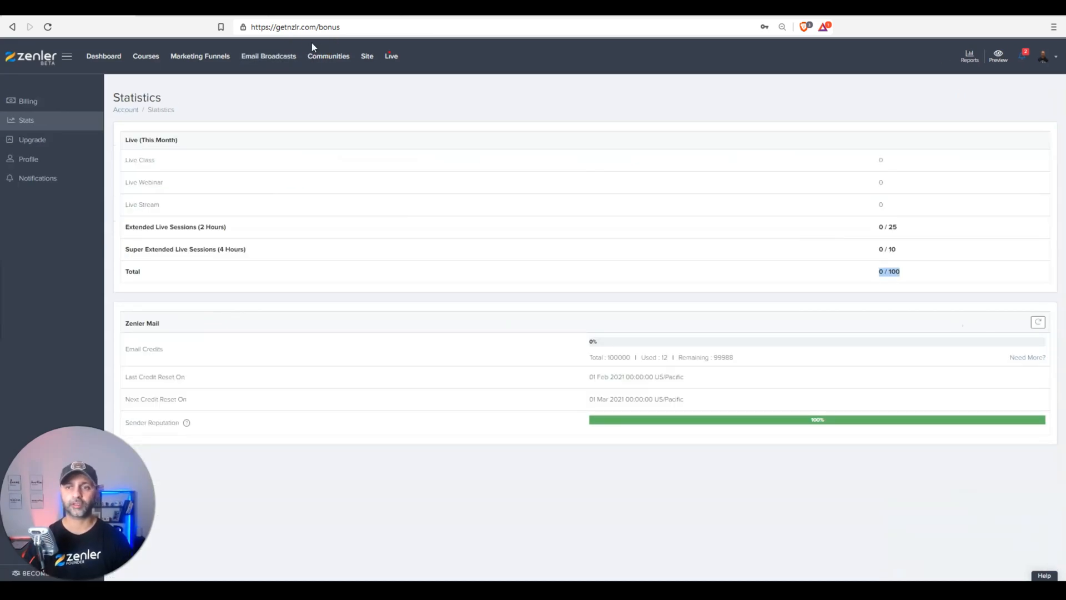
pyautogui.moveTo(631, 358); pyautogui.dragTo(608, 361)
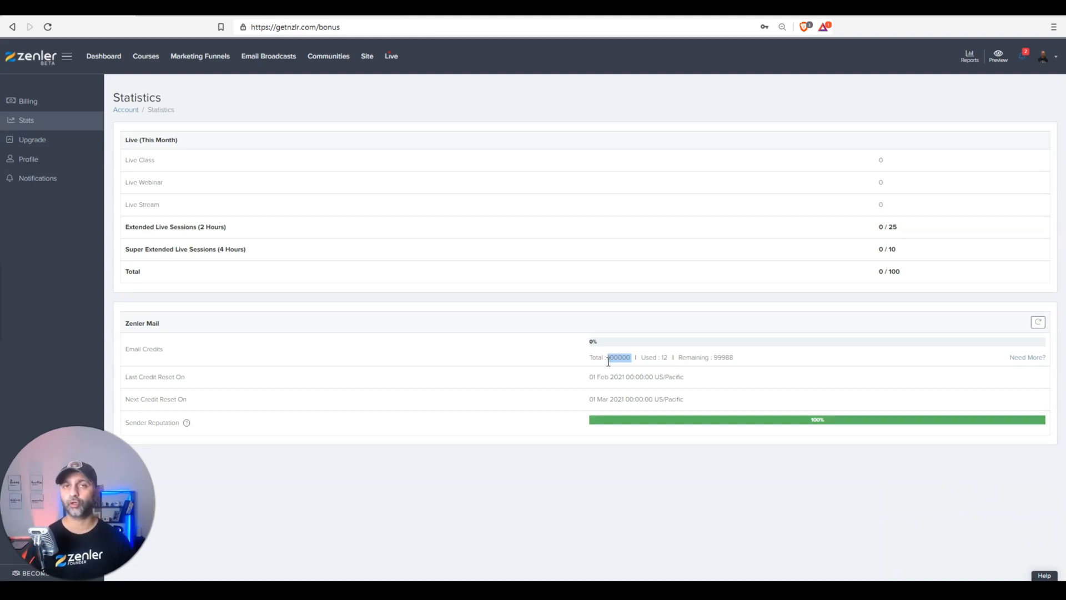
# Open the site's integrations, view the form for adding an SMTP configuration, and close it without adding one.
pyautogui.click(366, 56)
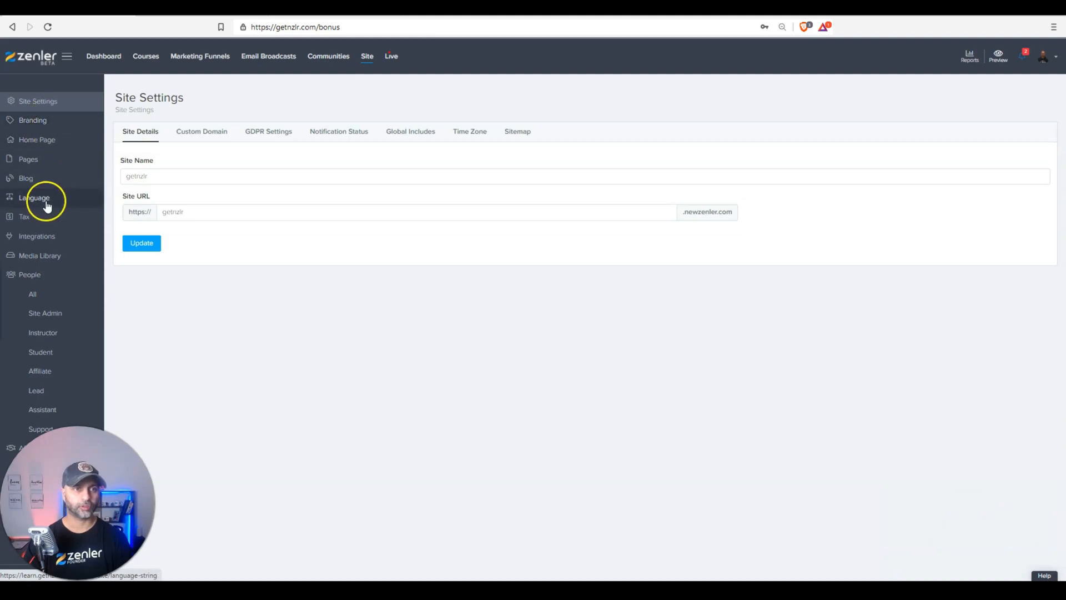
pyautogui.click(37, 236)
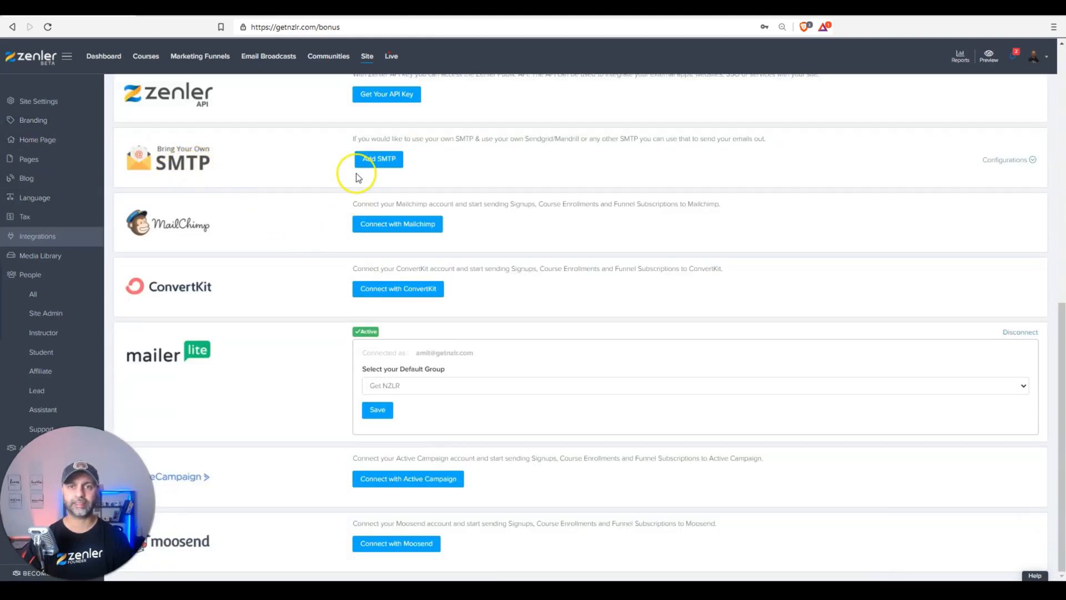
pyautogui.click(380, 161)
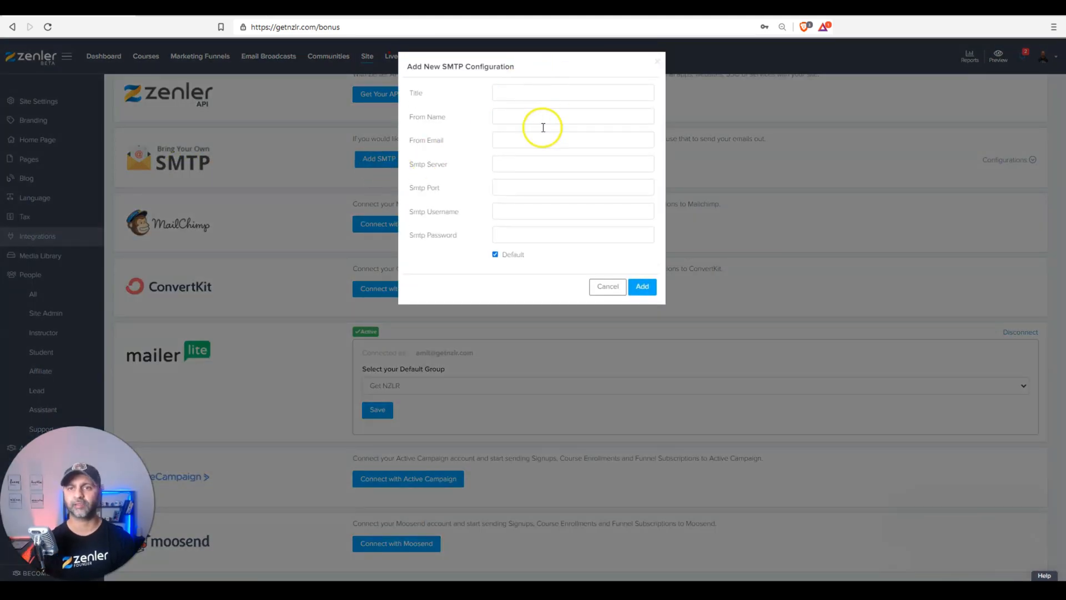
pyautogui.click(608, 285)
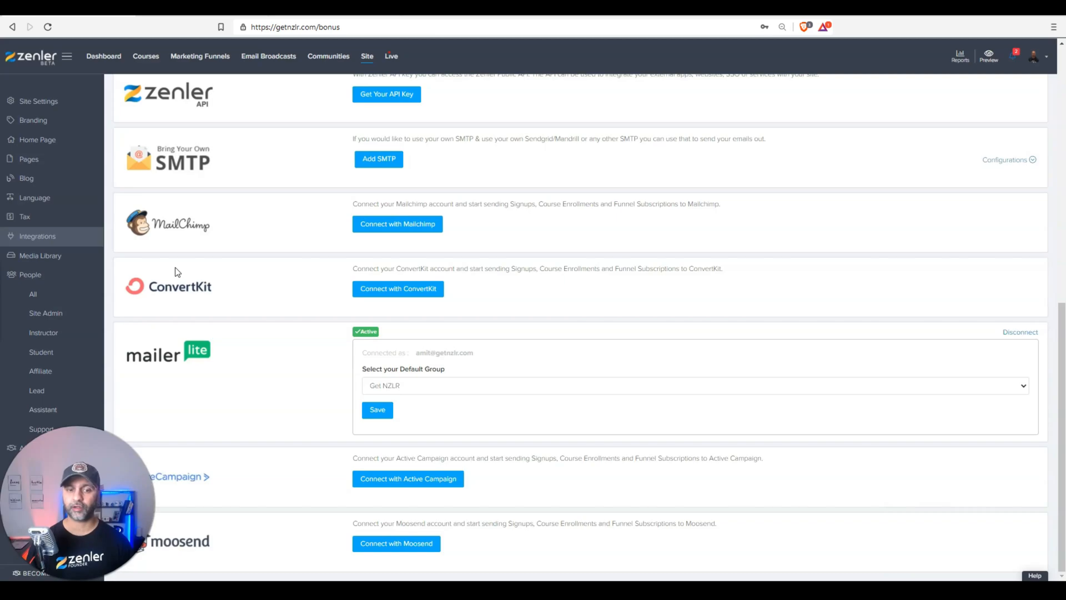
# Review the Zapier, Zenler API and Zenler Mail integrations and view the Zenler Mail details.
pyautogui.scroll(2, 324, 184)
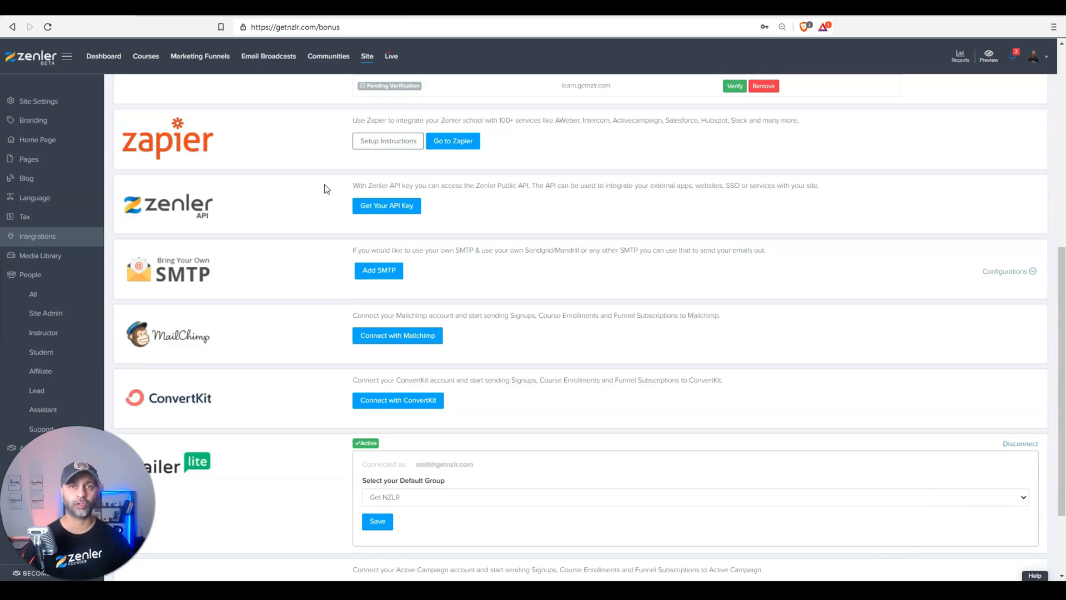
pyautogui.scroll(3, 324, 185)
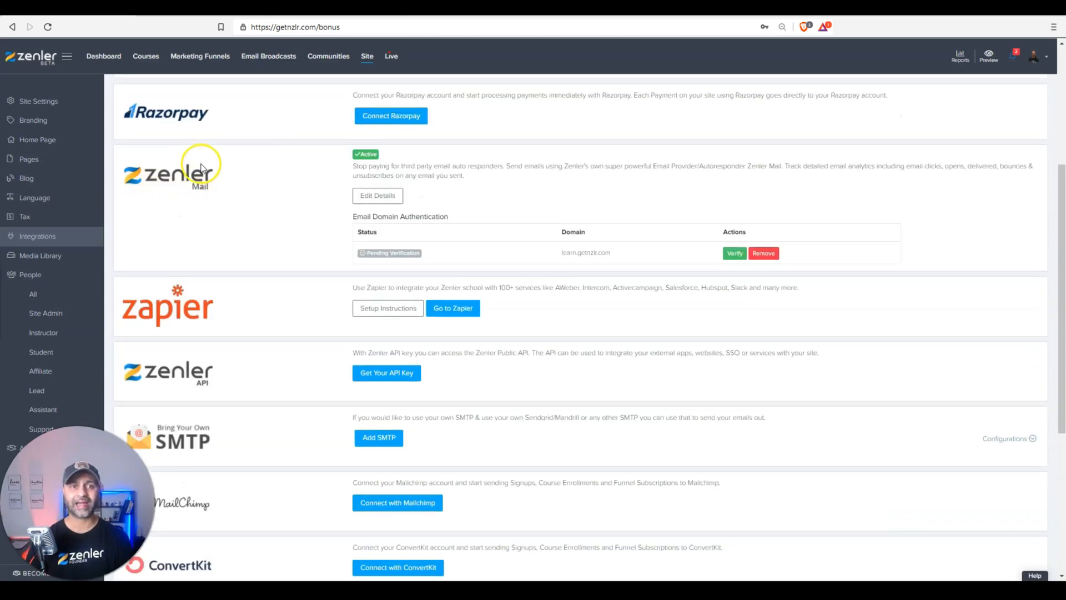
pyautogui.click(371, 198)
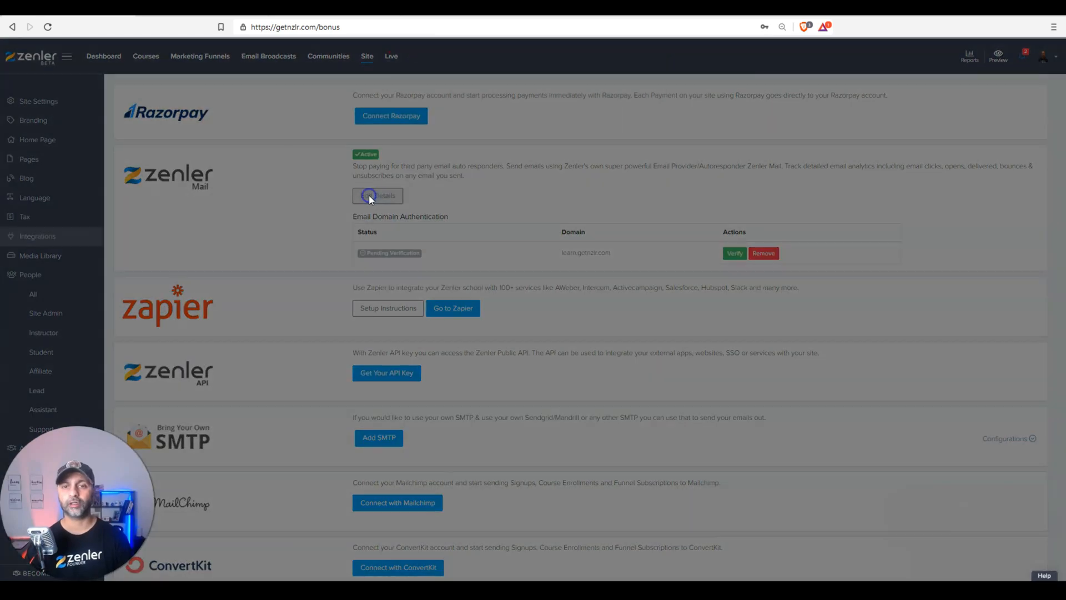
pyautogui.click(610, 154)
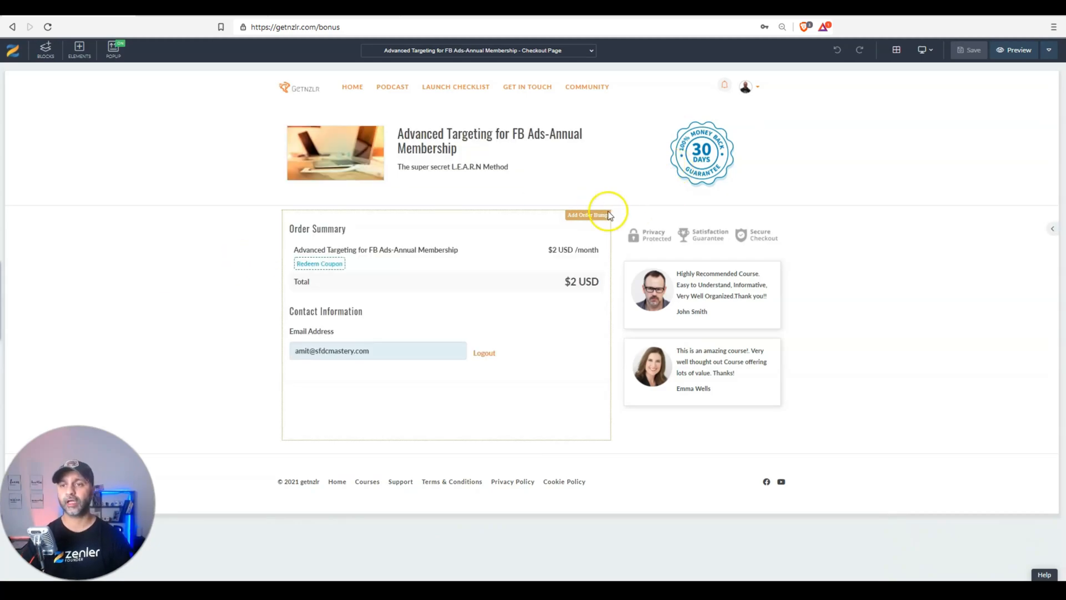
# Add an order bump to the checkout page, using the "How to build a battleship" course with the $99 plan.
pyautogui.click(585, 217)
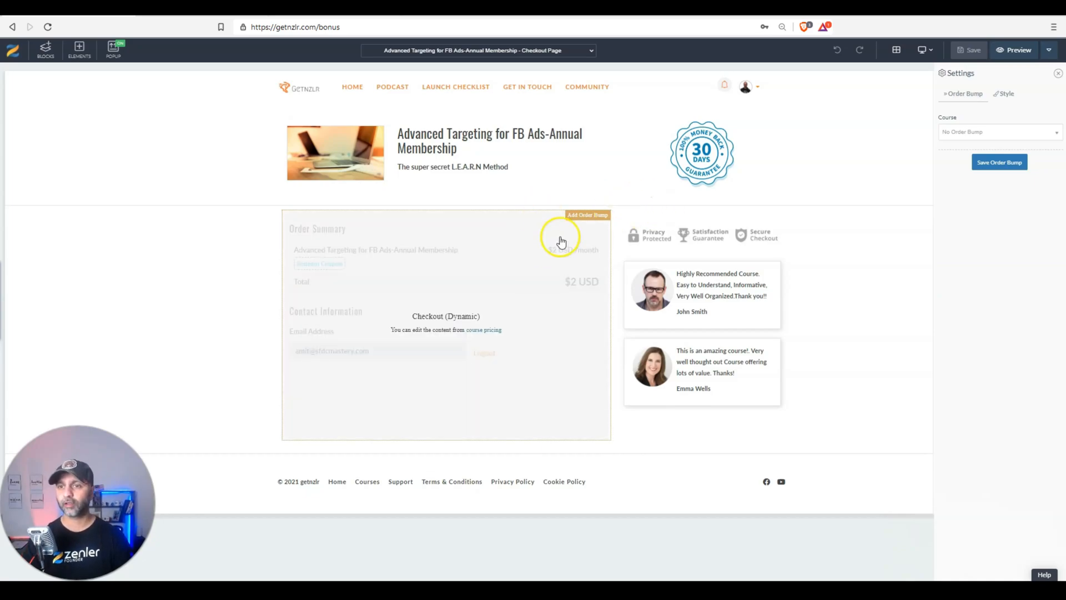
pyautogui.click(993, 134)
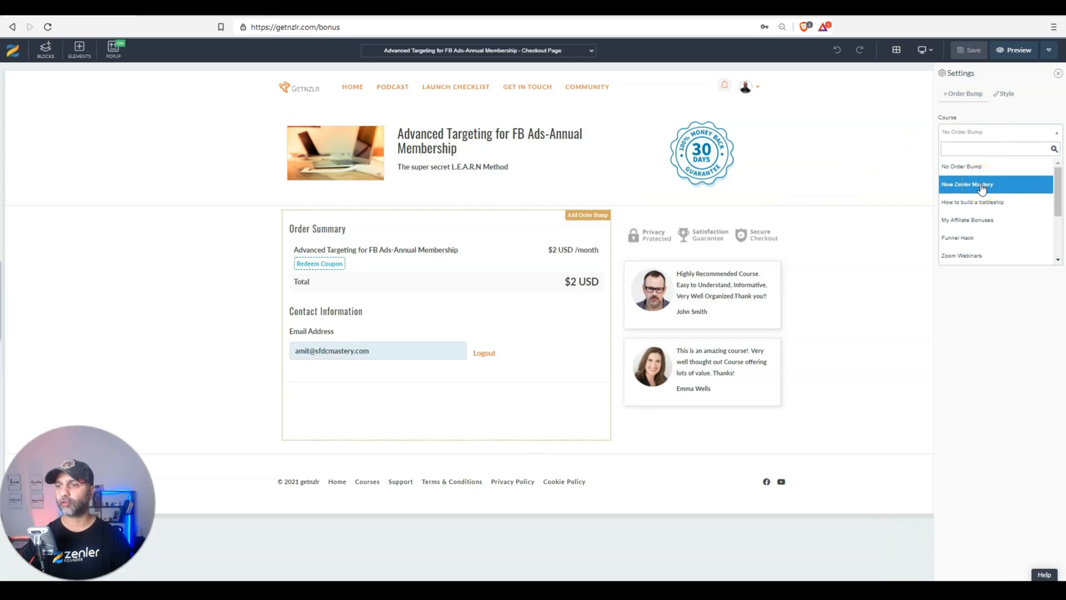
pyautogui.click(982, 203)
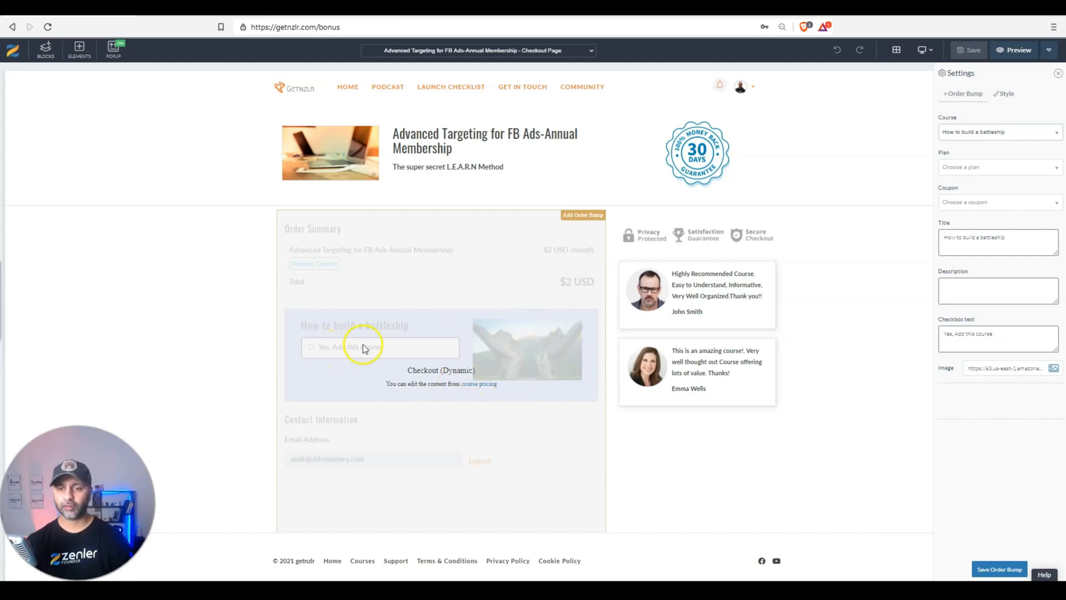
pyautogui.click(986, 167)
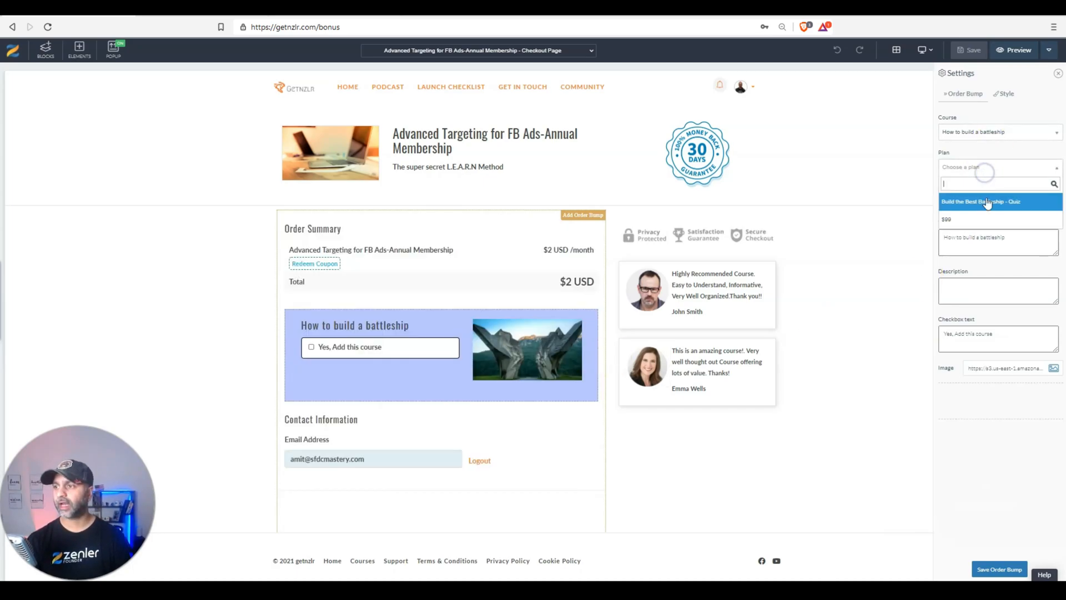
pyautogui.click(973, 215)
# Apply the ONETIMEDISCOUNT coupon to the order bump and remove it again.
pyautogui.click(994, 203)
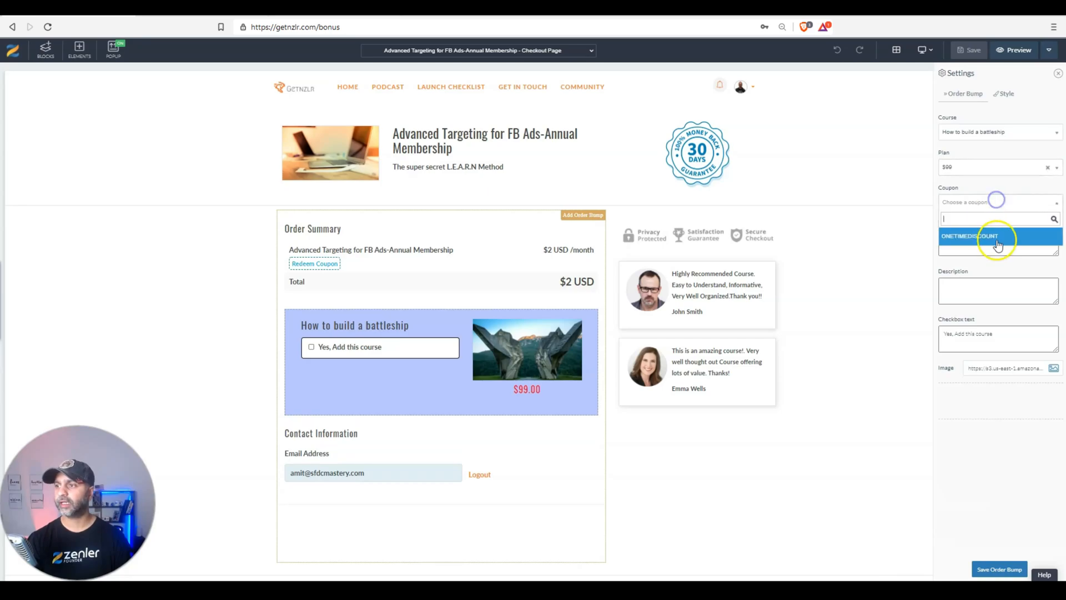
pyautogui.click(997, 236)
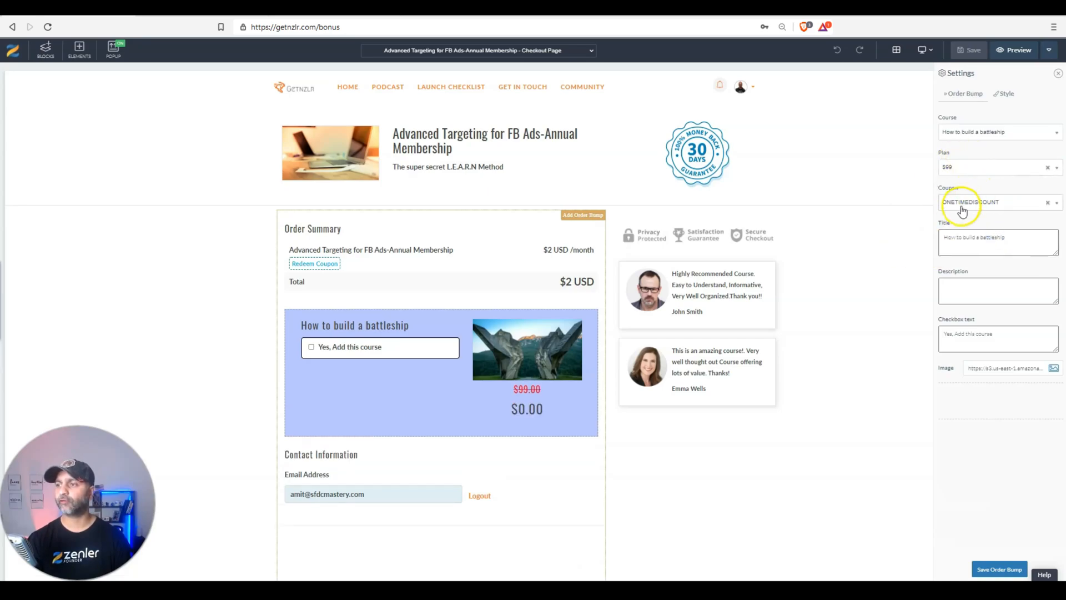
pyautogui.click(1046, 205)
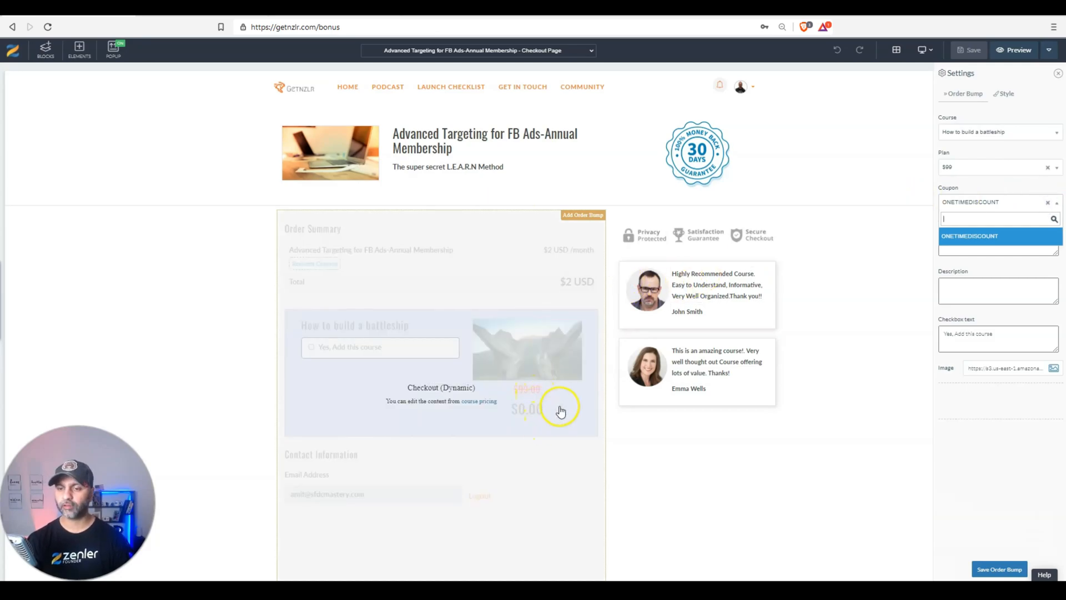
pyautogui.click(1054, 236)
pyautogui.click(1047, 202)
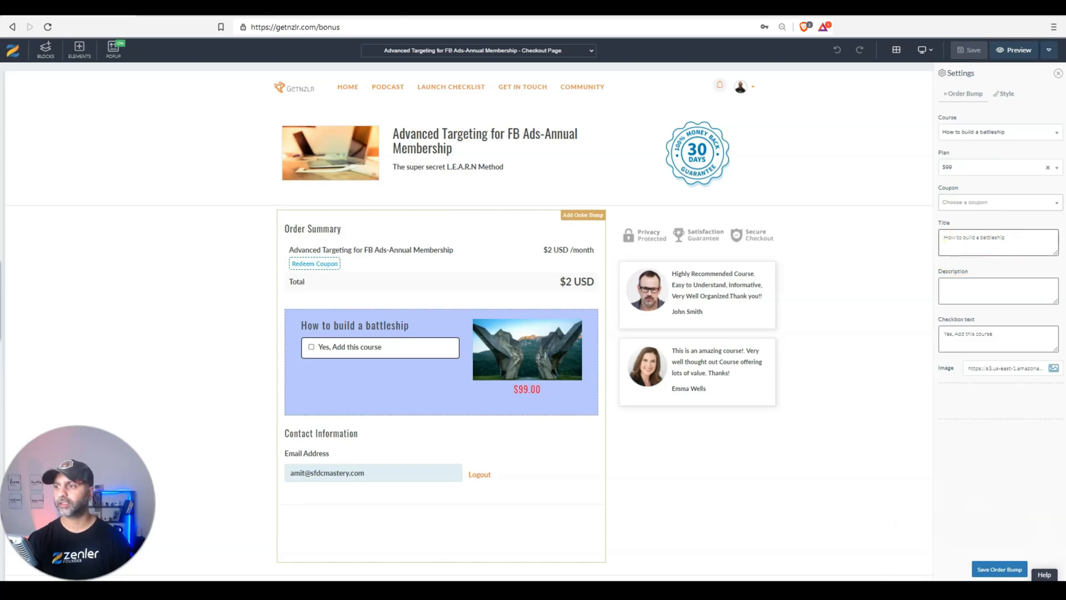
# Review the order bump's title and checkbox text, and set its checkbox background color to yellow (#ffff00).
pyautogui.moveTo(1010, 239); pyautogui.dragTo(941, 237)
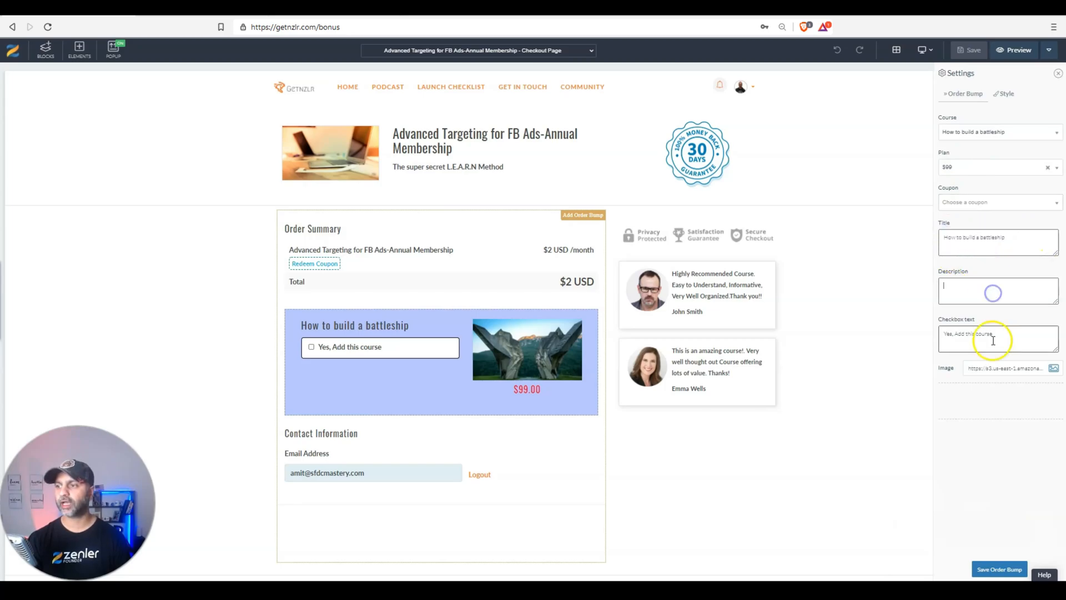
pyautogui.moveTo(999, 336); pyautogui.dragTo(954, 334)
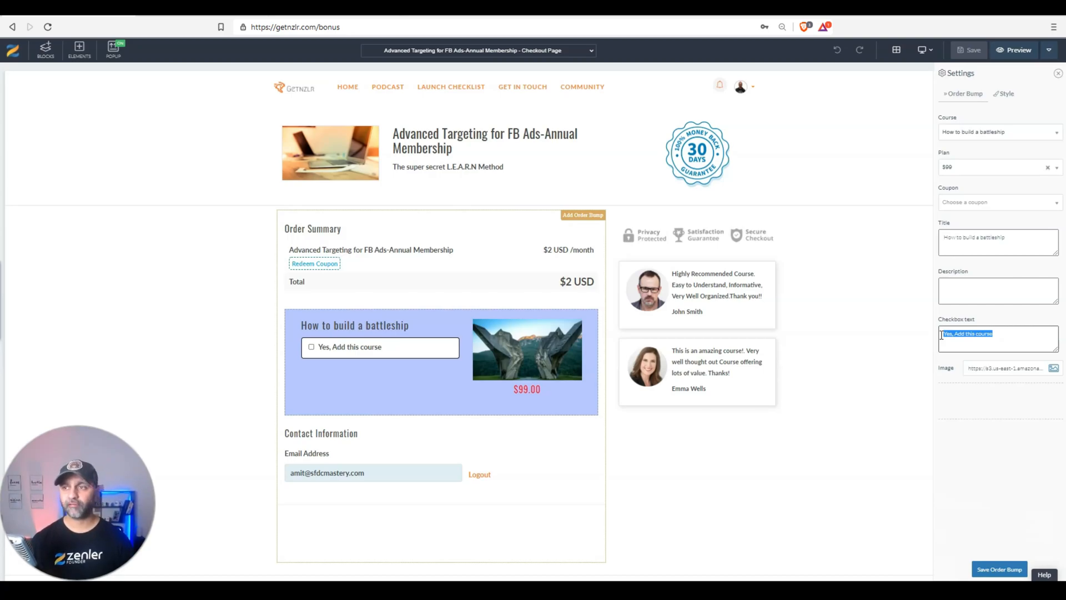
pyautogui.click(1005, 93)
pyautogui.click(985, 322)
pyautogui.scroll(-4, 984, 318)
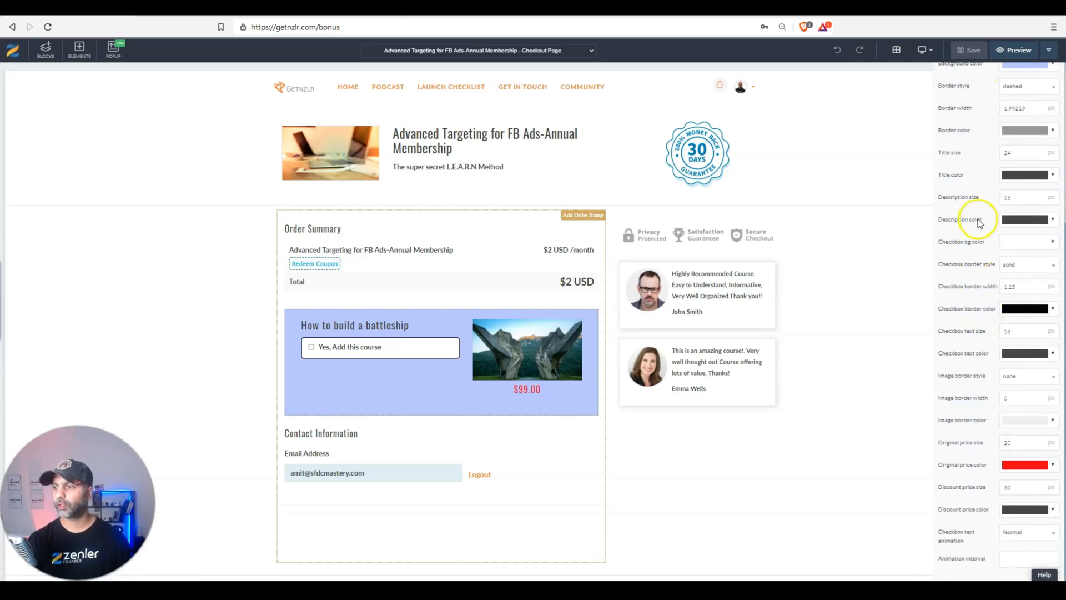
pyautogui.click(1051, 243)
pyautogui.click(925, 269)
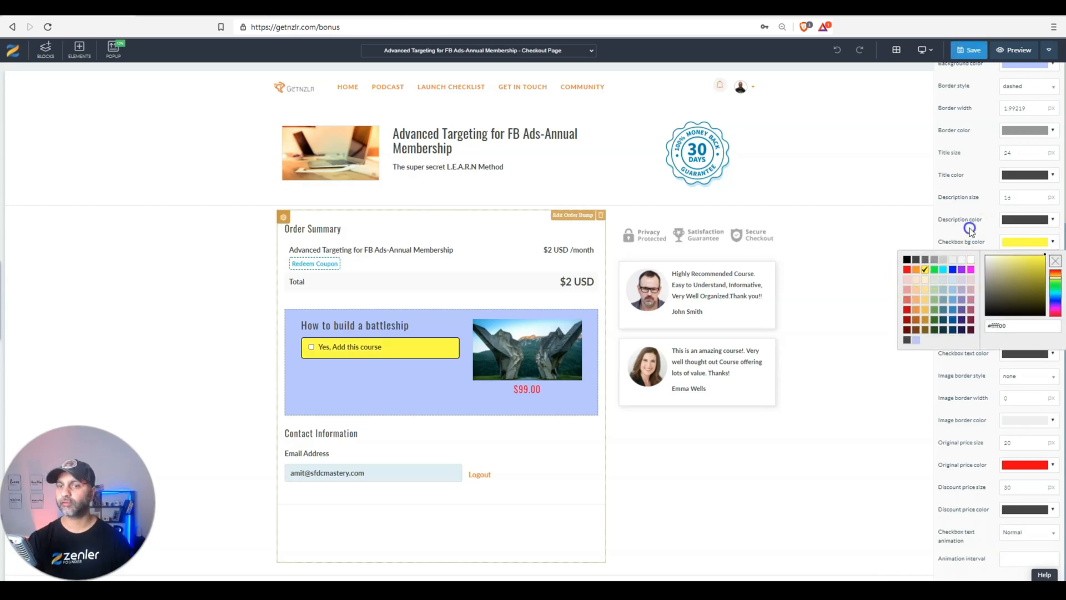
pyautogui.click(969, 227)
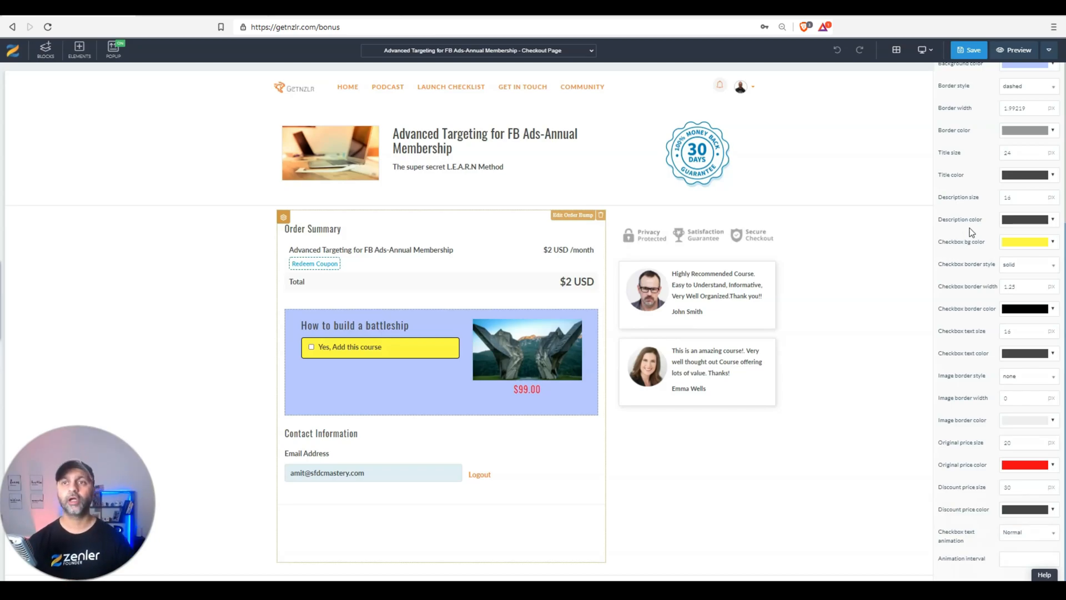
# Switch to the Advanced Targeting for FB Ads-Annual Membership Thankyou Page and add the Upsell block to it.
pyautogui.click(572, 51)
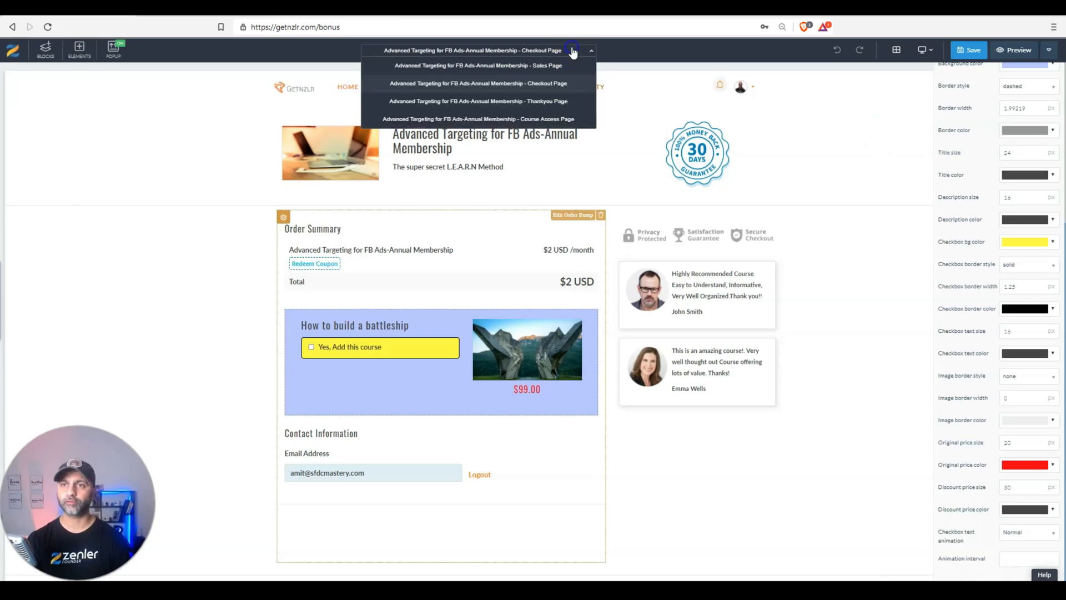
pyautogui.click(548, 101)
pyautogui.click(583, 88)
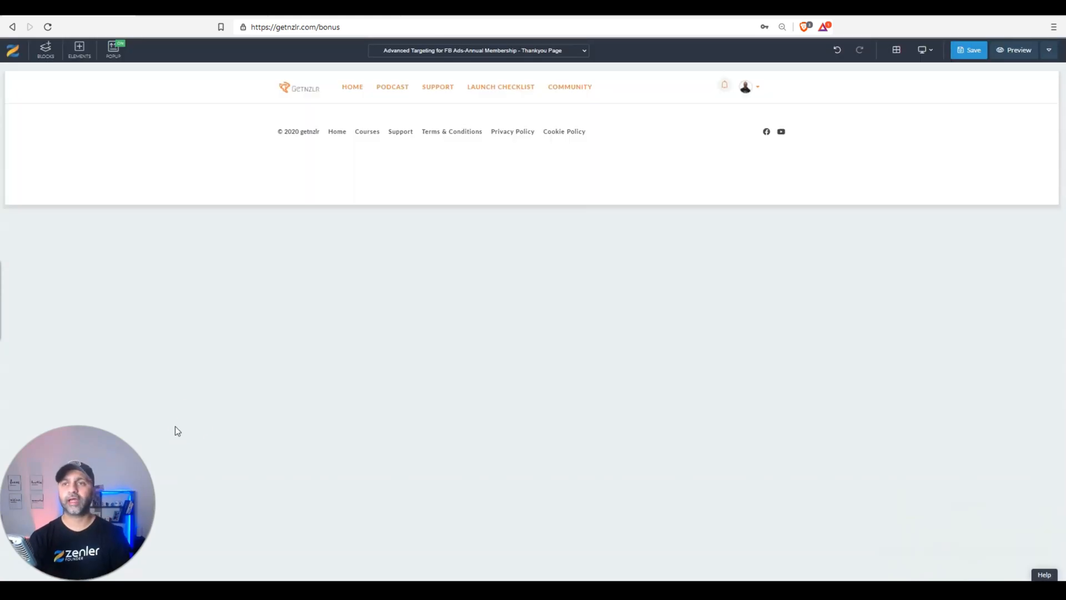
pyautogui.click(549, 51)
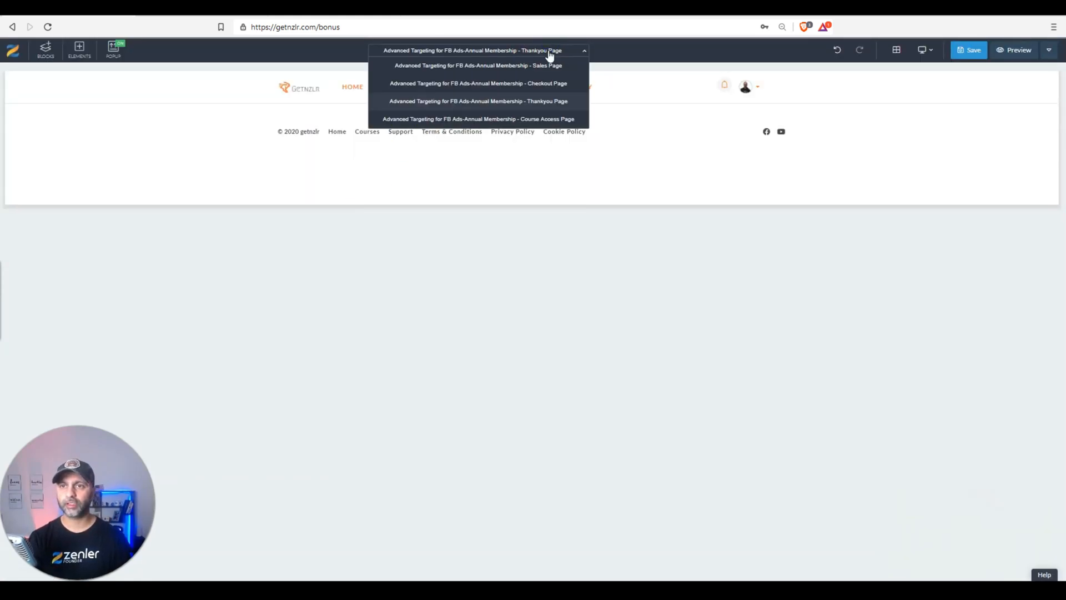
pyautogui.click(532, 97)
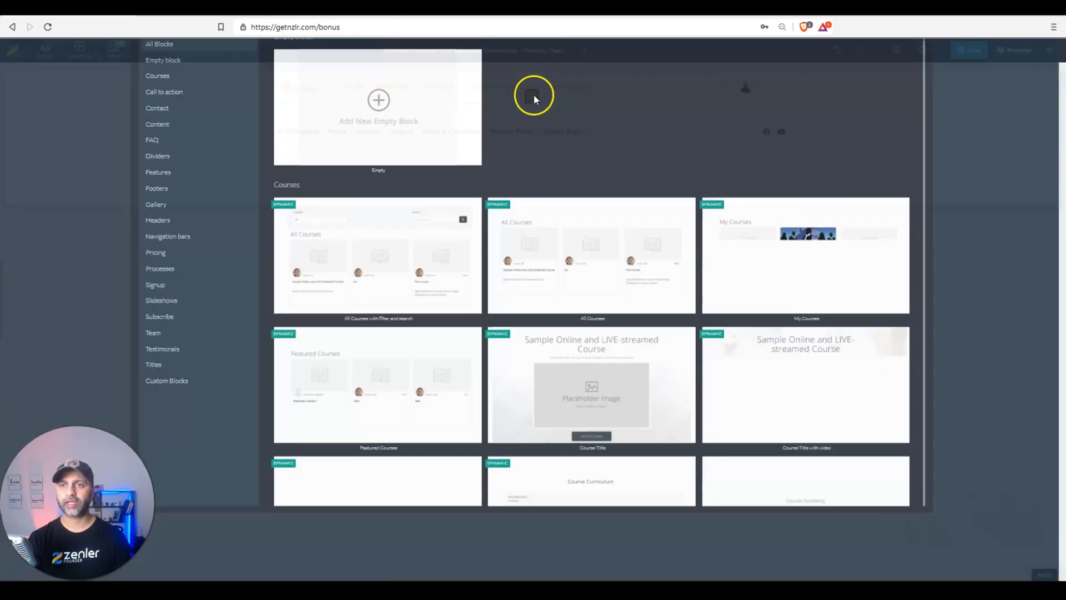
pyautogui.click(824, 80)
pyautogui.write('upsell')
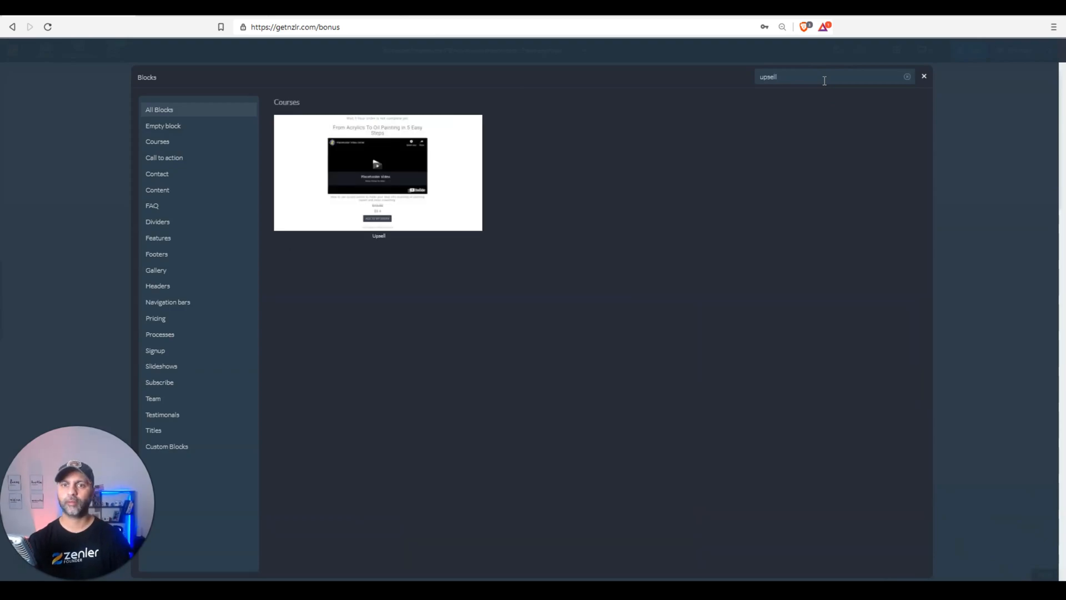
pyautogui.click(462, 188)
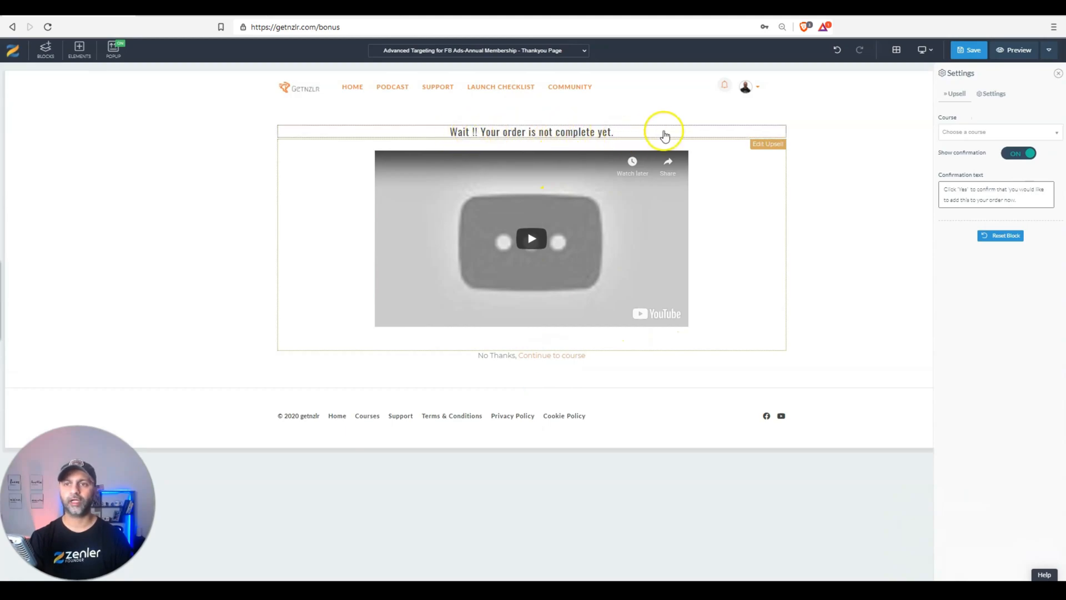
# Configure the upsell to offer the My Affiliate Bonuses course with the VIP PLAN.
pyautogui.click(474, 358)
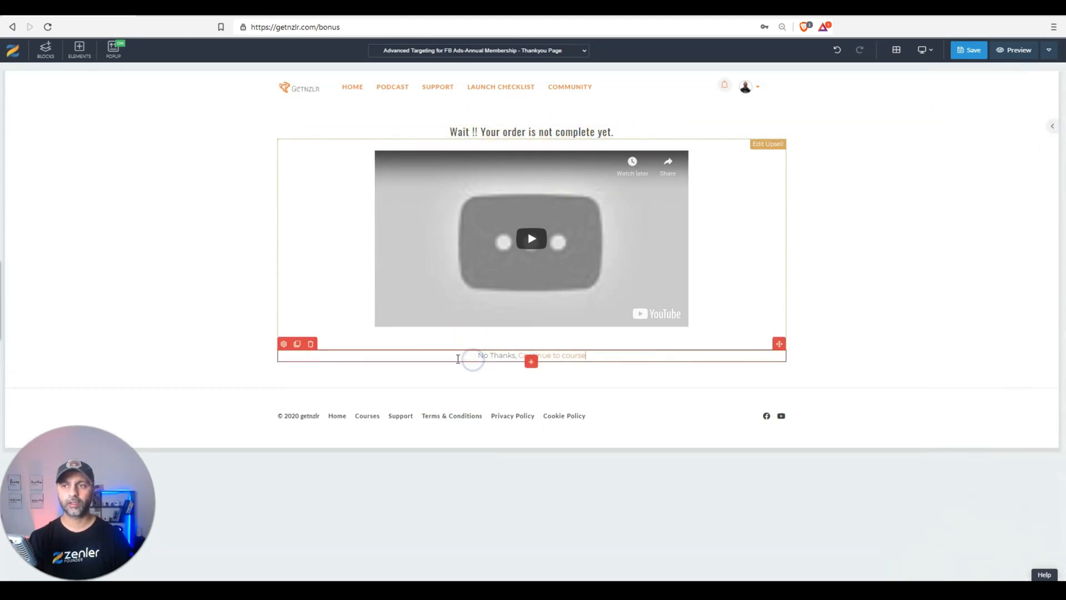
pyautogui.click(771, 144)
pyautogui.click(971, 132)
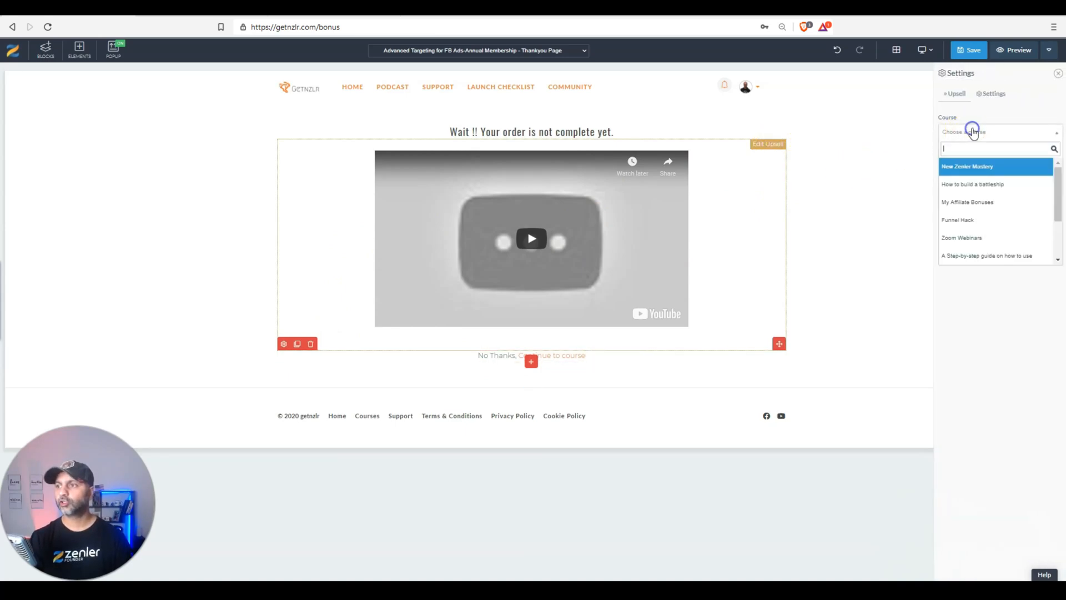
pyautogui.click(982, 203)
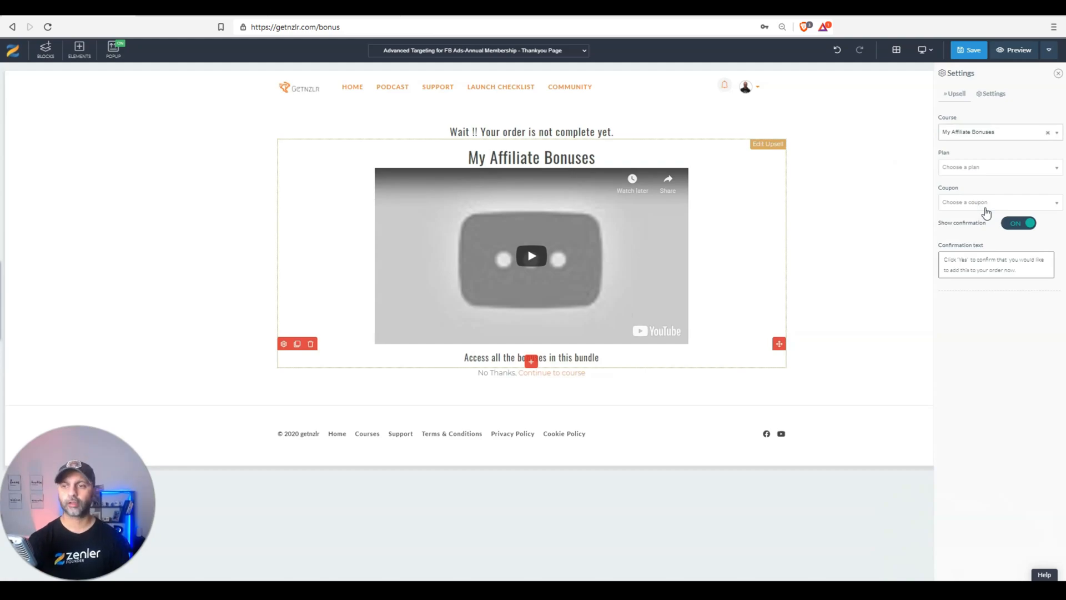
pyautogui.click(982, 168)
pyautogui.click(977, 221)
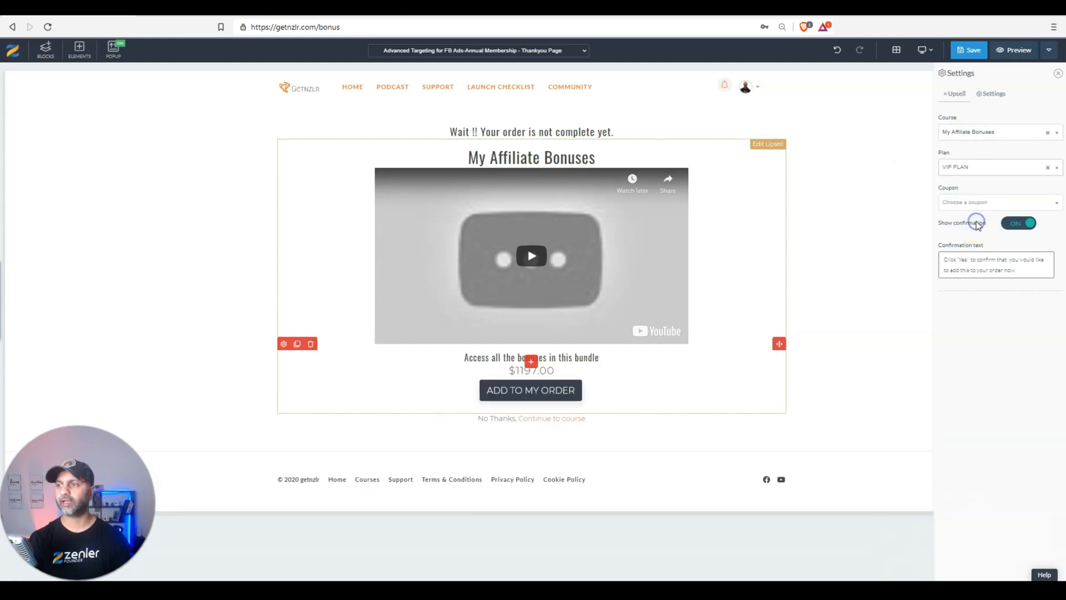
# Review the upsell's coupon choices, confirmation option and confirmation text.
pyautogui.click(982, 205)
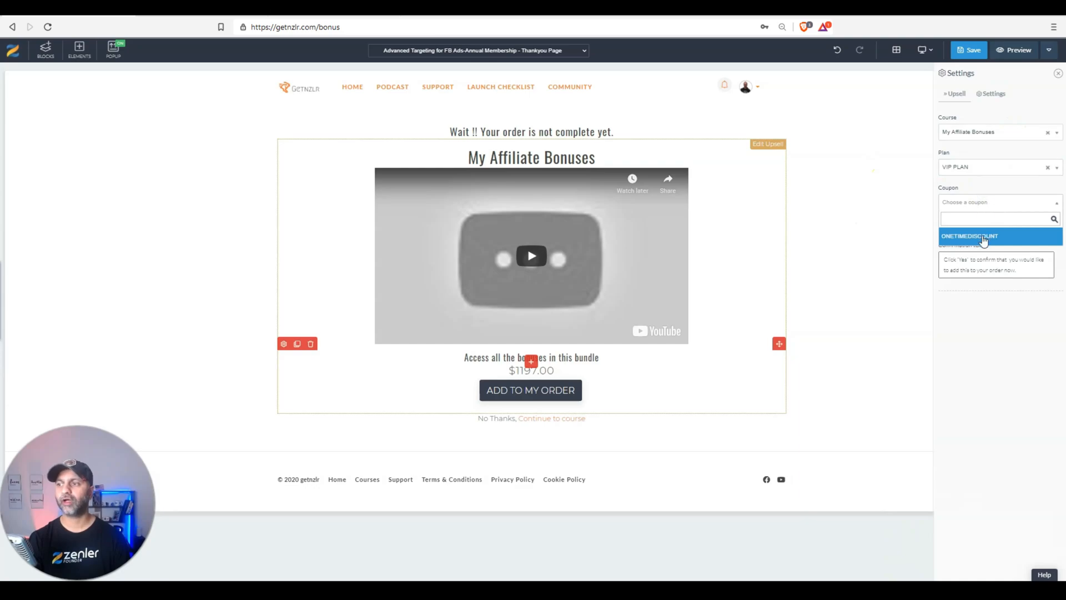
pyautogui.click(994, 182)
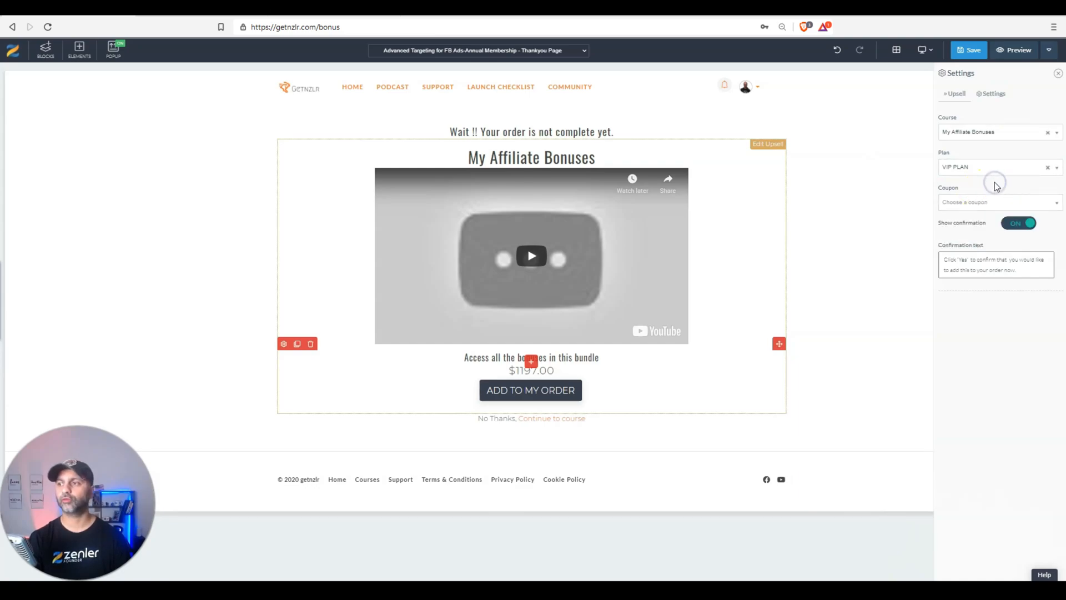
pyautogui.click(1016, 234)
pyautogui.click(1016, 230)
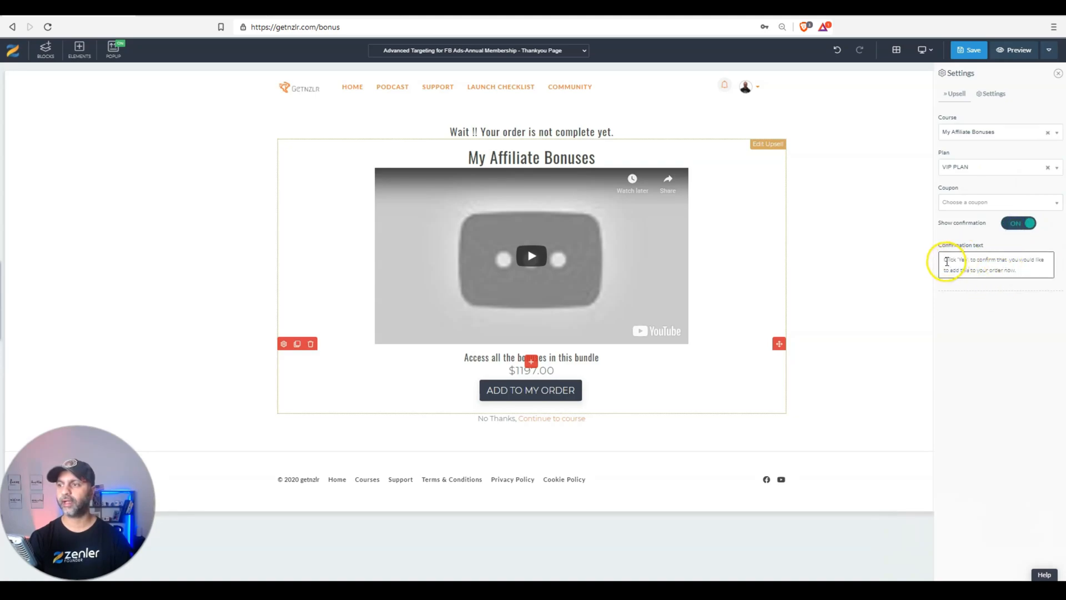
pyautogui.moveTo(942, 260); pyautogui.dragTo(1017, 269)
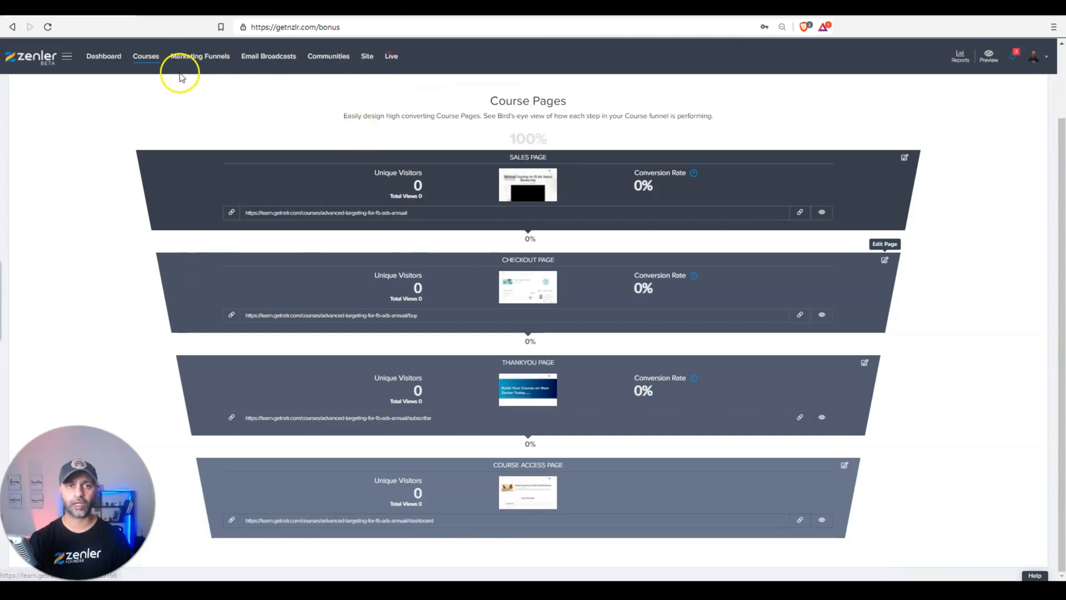
# View the pricing plans of the Advanced Targeting for FB Ads-Annual Membership course and the option to add a new plan.
pyautogui.scroll(2, 653, 149)
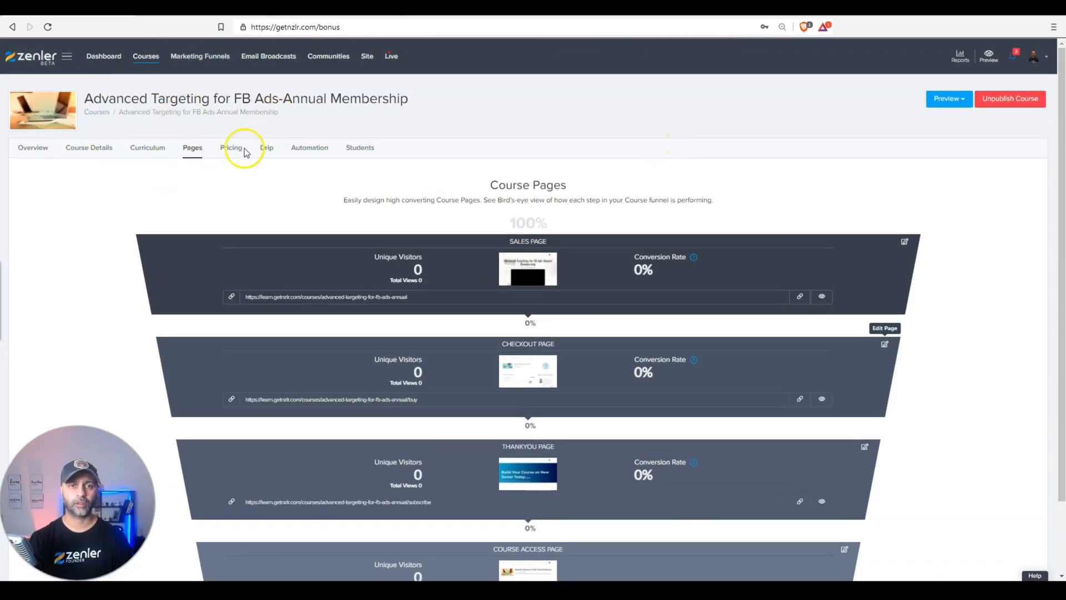
pyautogui.click(232, 153)
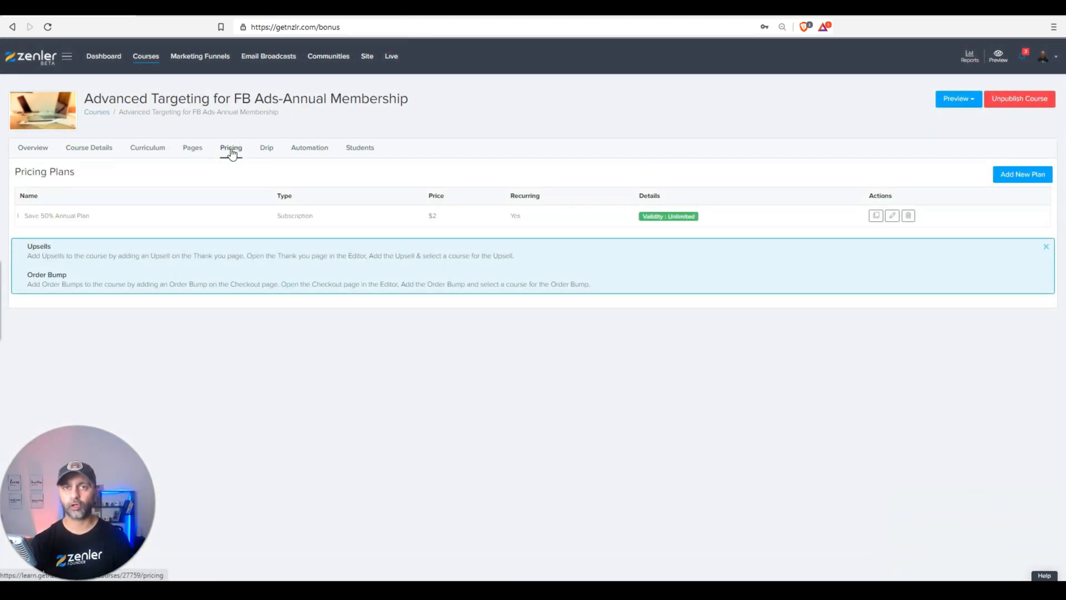
pyautogui.click(1023, 174)
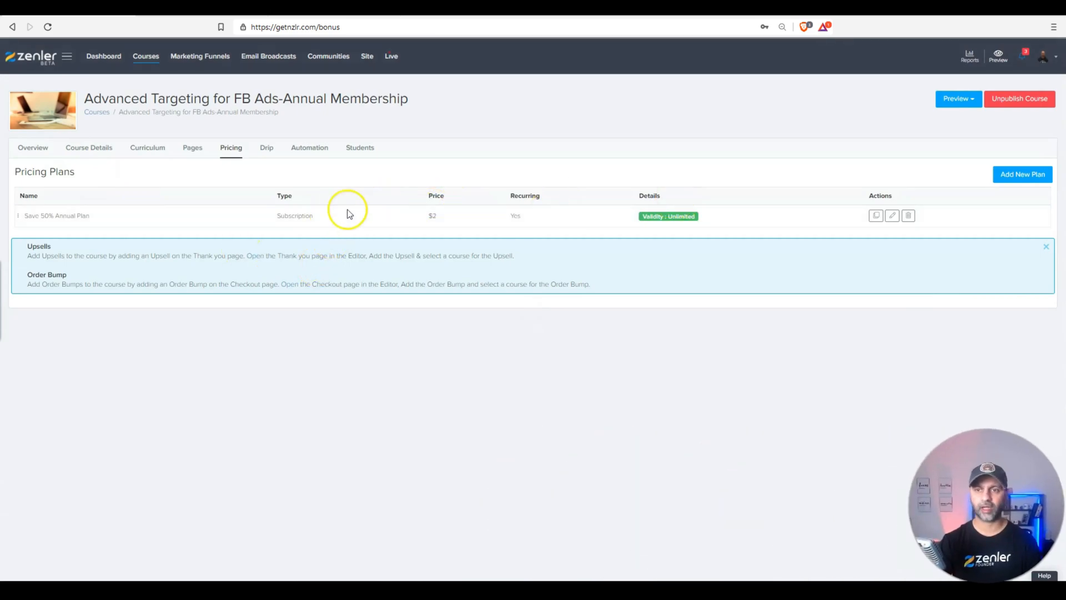
# Edit the Save 50% Annual Plan, turn on Set Tiers and expand its selectable sections and lessons.
pyautogui.click(892, 215)
pyautogui.click(212, 438)
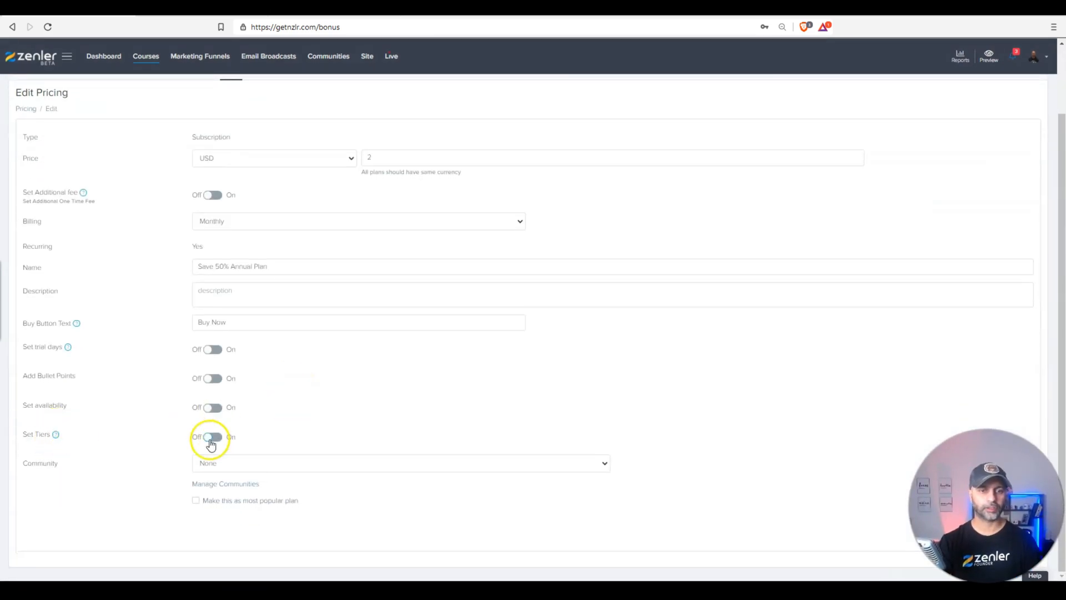
pyautogui.moveTo(58, 438)
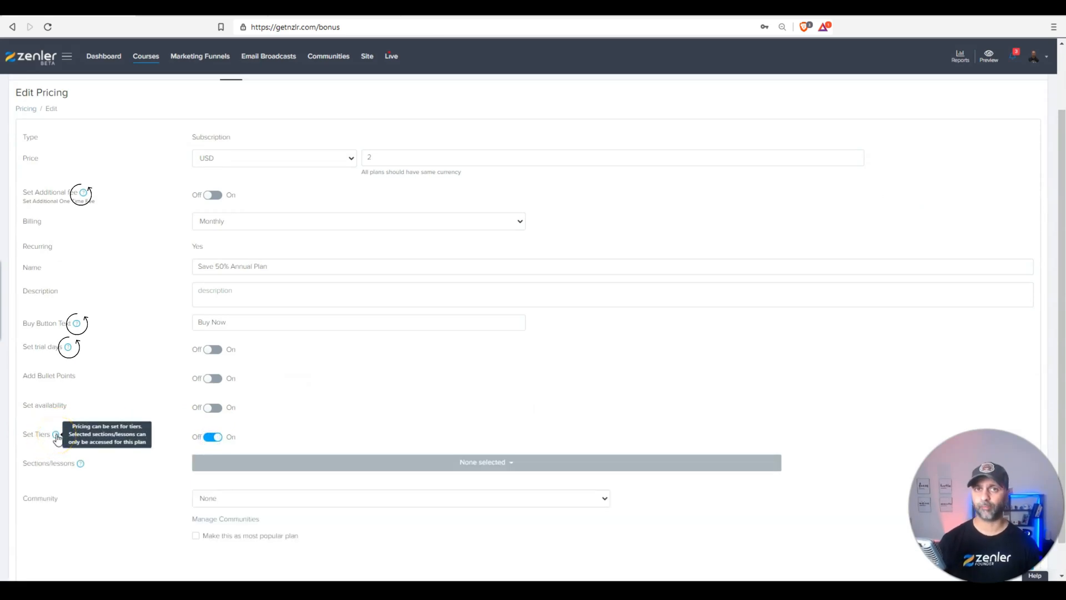
pyautogui.click(515, 463)
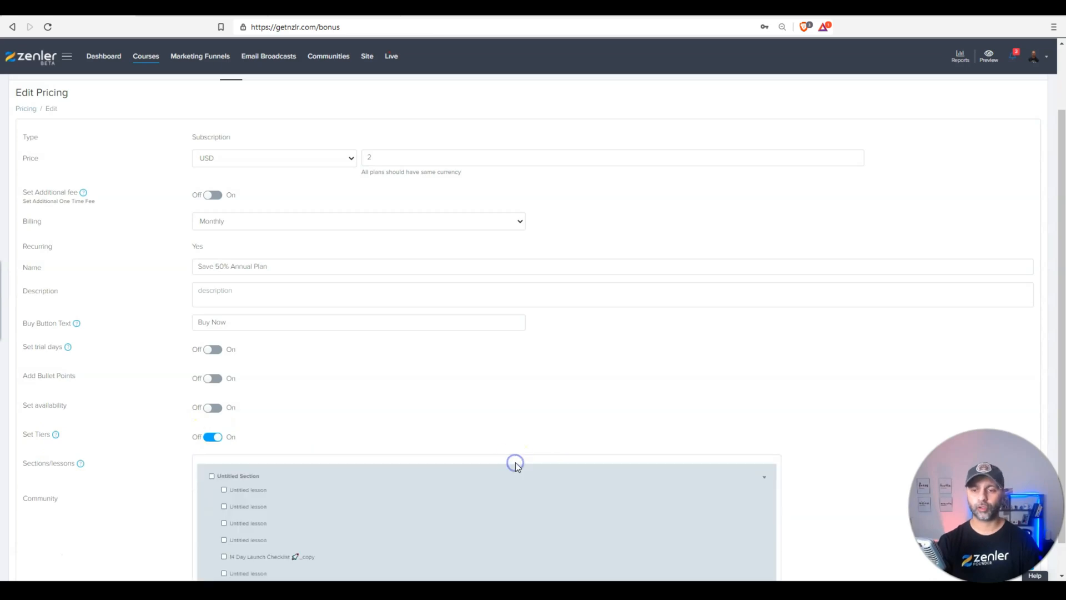
# Limit the plan's tier to the first three lessons of the Untitled Section.
pyautogui.scroll(-1, 515, 463)
pyautogui.click(211, 440)
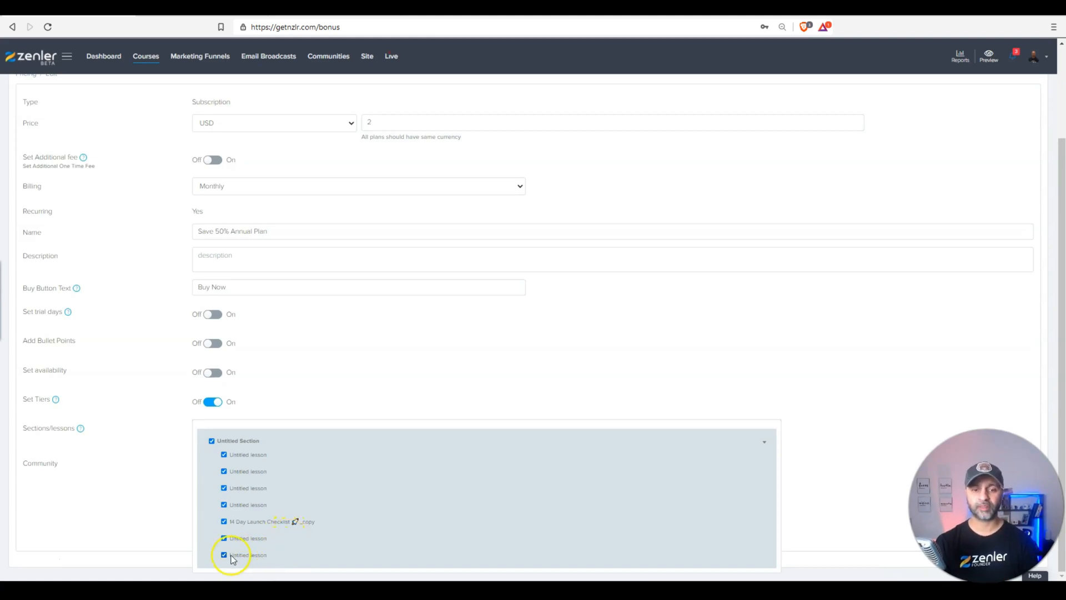
pyautogui.click(224, 555)
pyautogui.click(224, 538)
pyautogui.click(223, 521)
pyautogui.click(223, 505)
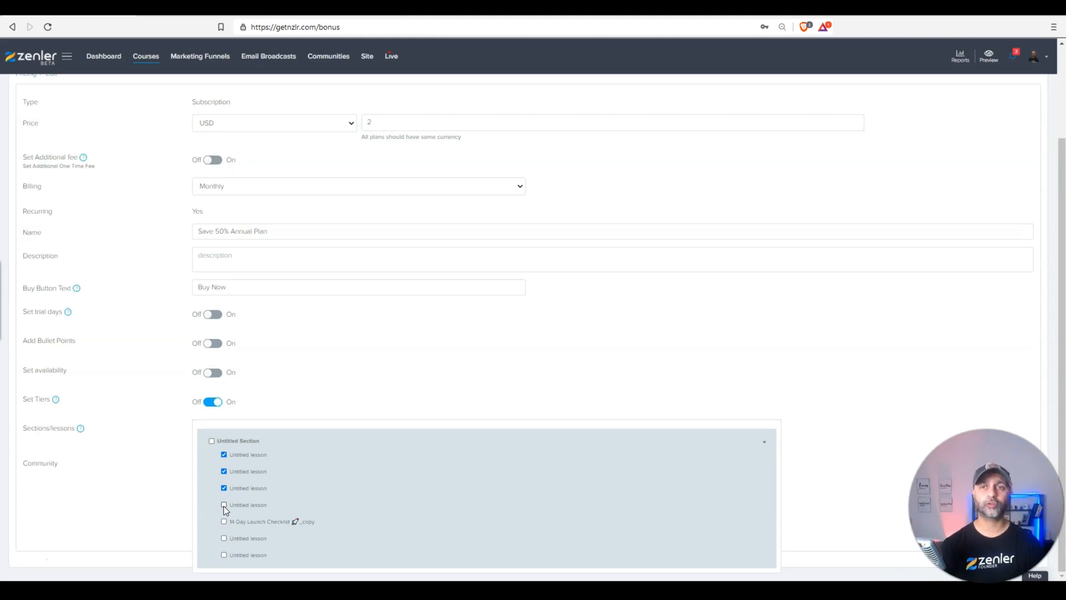
# Review the site's EU VAT tax settings and its payment and email integrations.
pyautogui.click(373, 54)
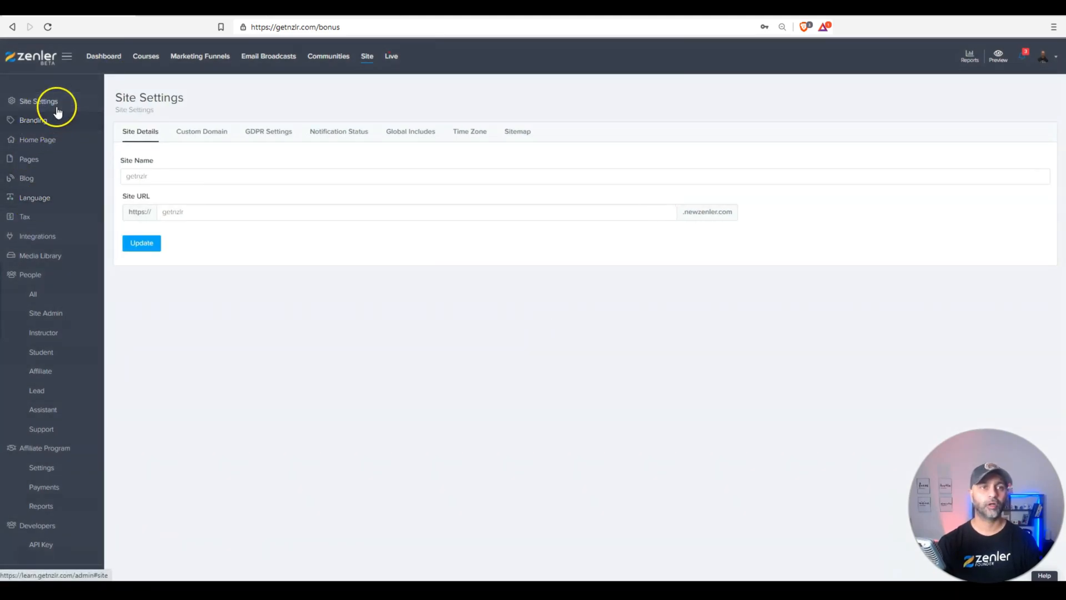
pyautogui.click(25, 217)
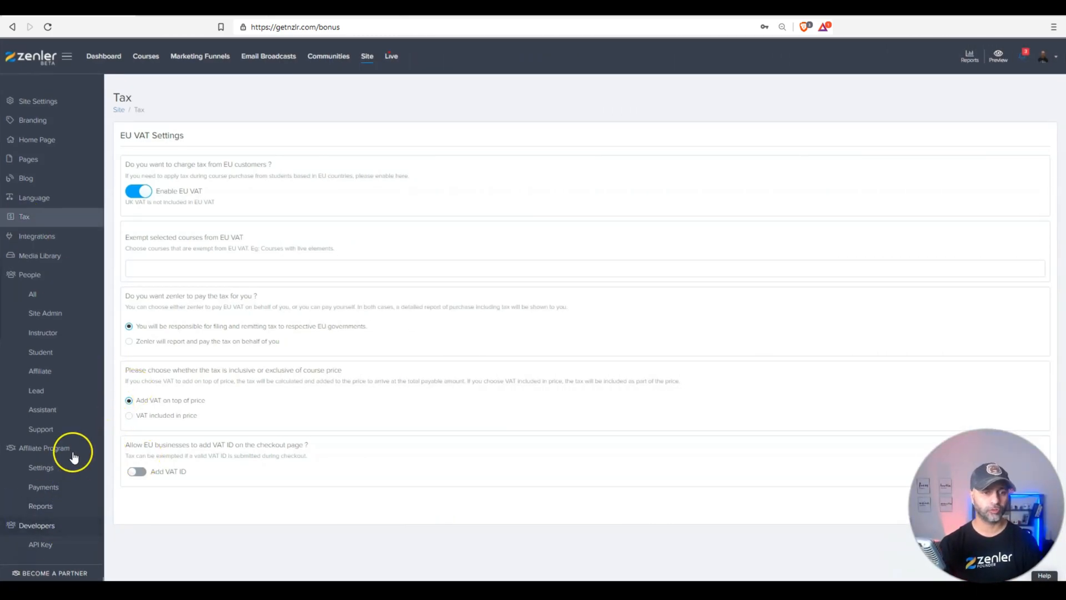
pyautogui.click(358, 56)
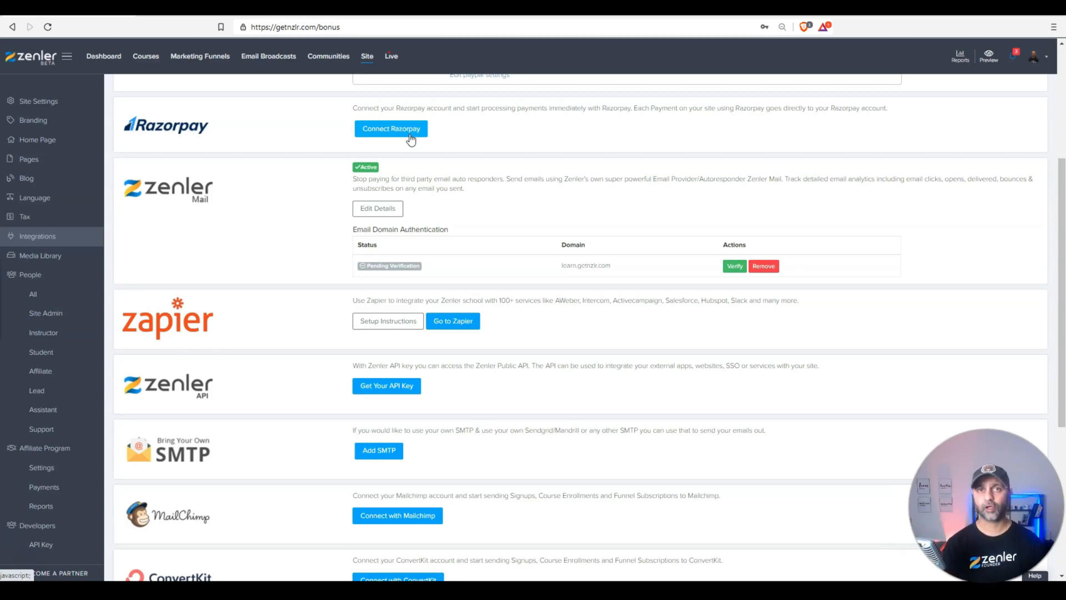
pyautogui.scroll(-5, 398, 463)
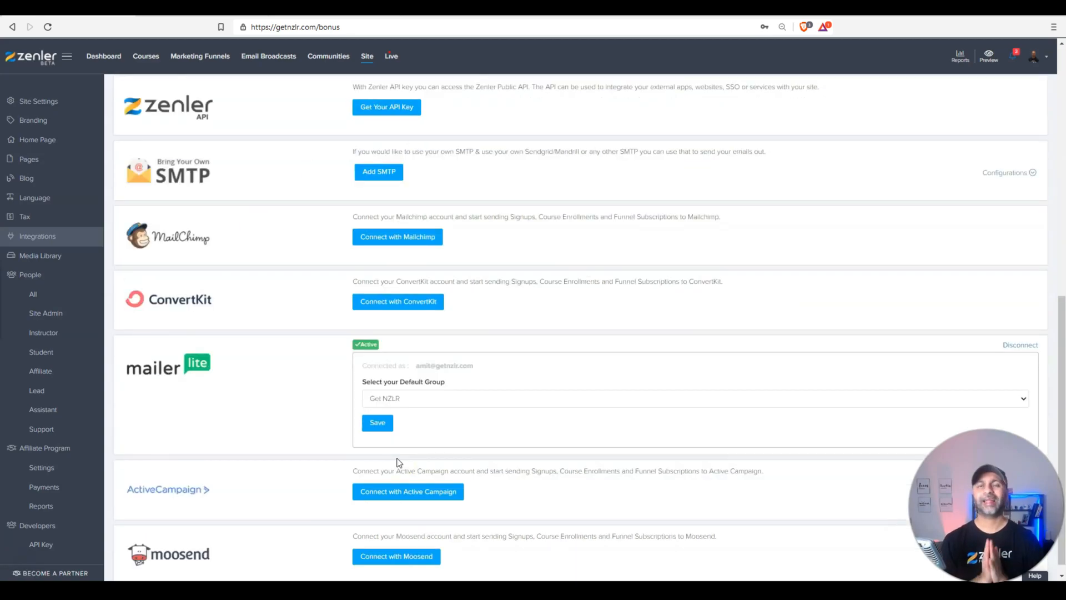